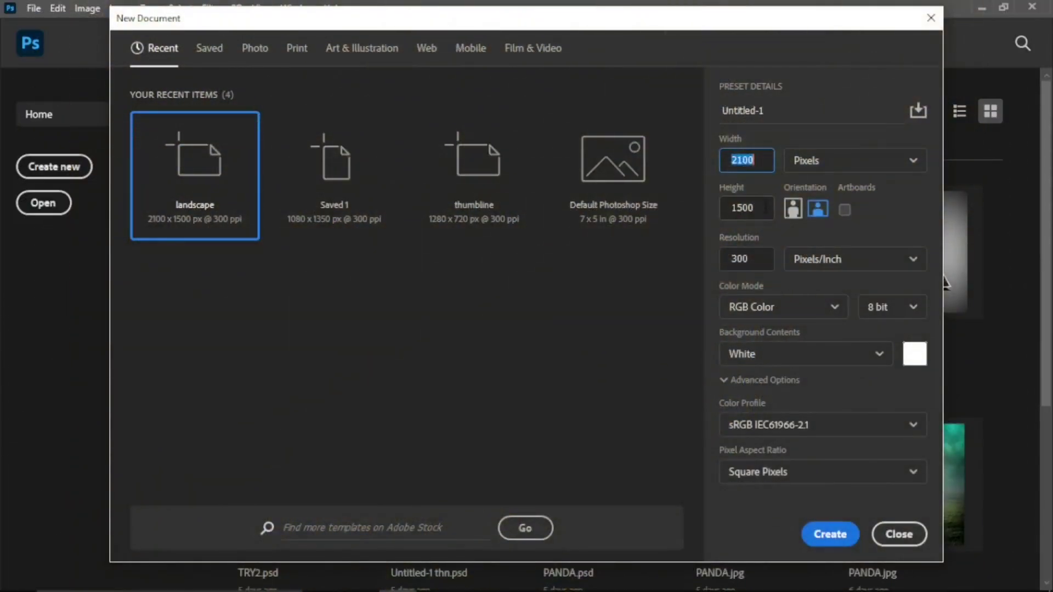
- Confirm width 2100, height 1500 px and 300 ppi, and create the blank document
{"action": "left_click", "coordinate": [766, 207]}
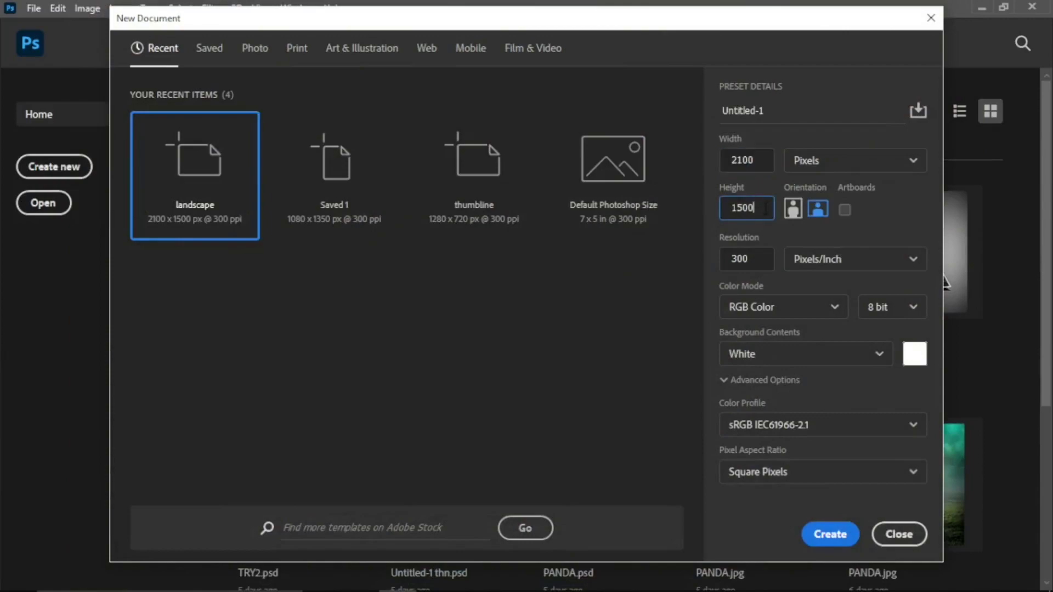
{"action": "left_click", "coordinate": [766, 263]}
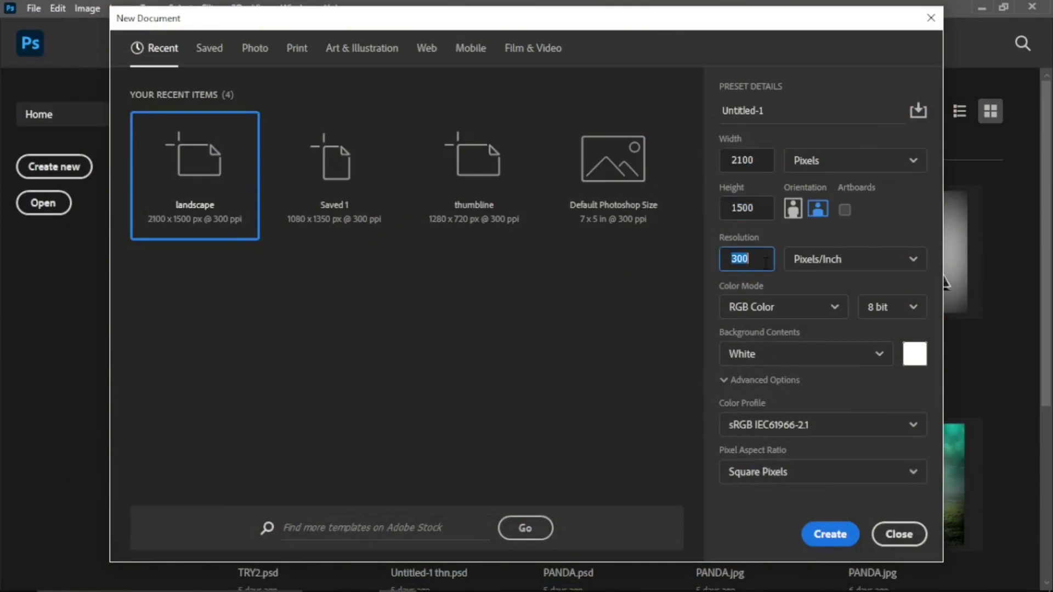
{"action": "left_click", "coordinate": [828, 533]}
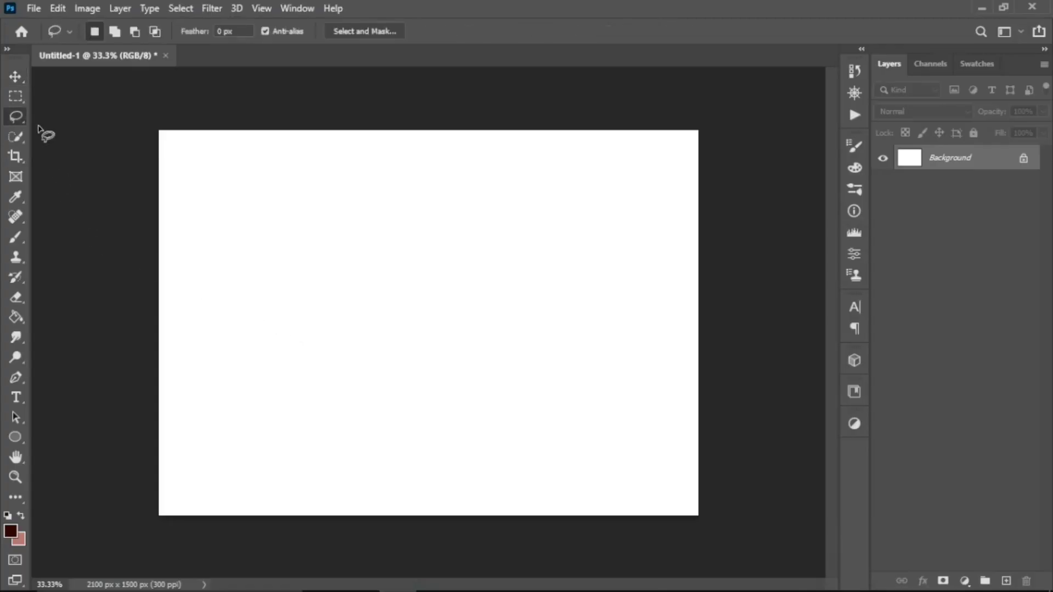
- Switch to the Lasso tool, set the foreground to dark red #300901, and add Layer 1
{"action": "right_click", "coordinate": [15, 116]}
{"action": "left_click", "coordinate": [113, 117]}
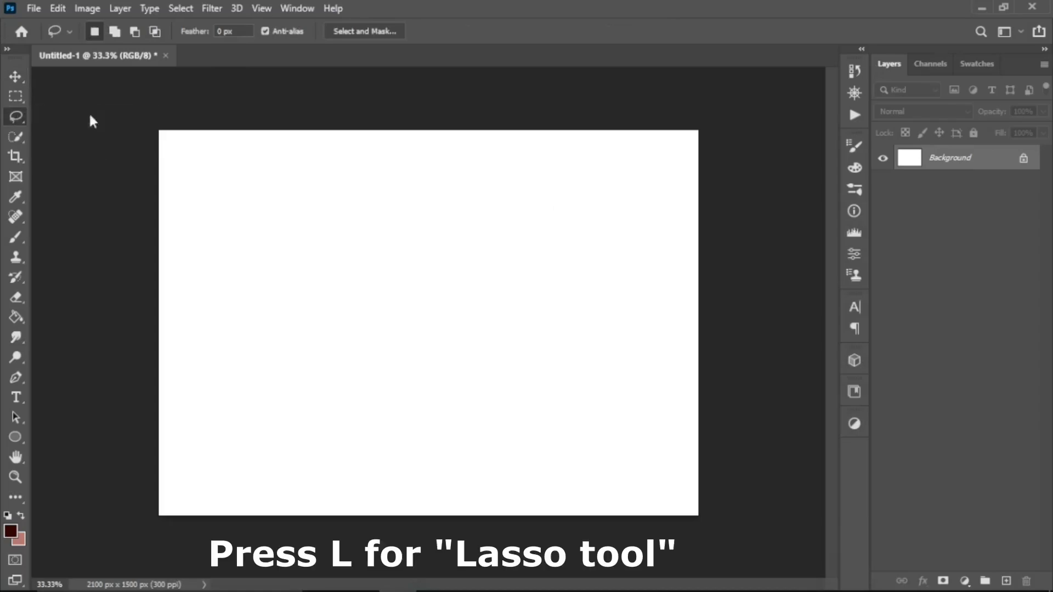
{"action": "left_click", "coordinate": [11, 530]}
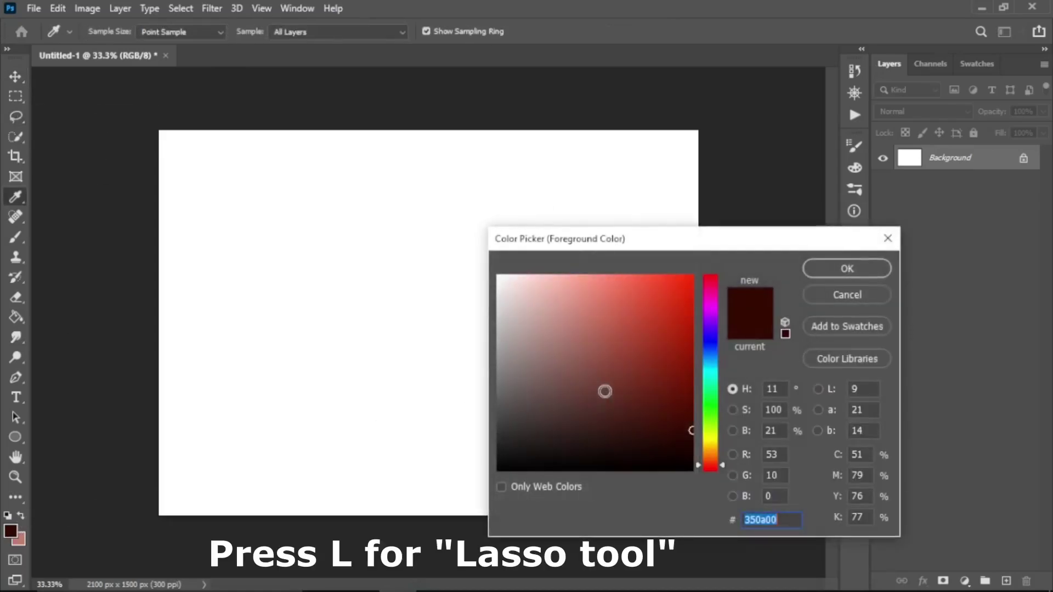
{"action": "left_click_drag", "start_coordinate": [691, 432], "coordinate": [691, 436]}
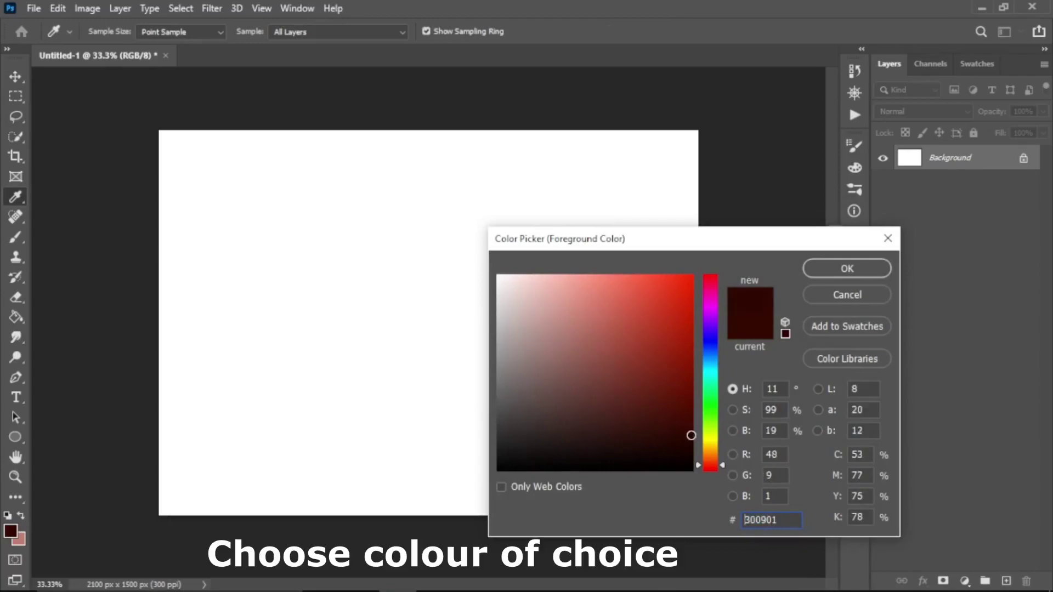
{"action": "left_click", "coordinate": [834, 269]}
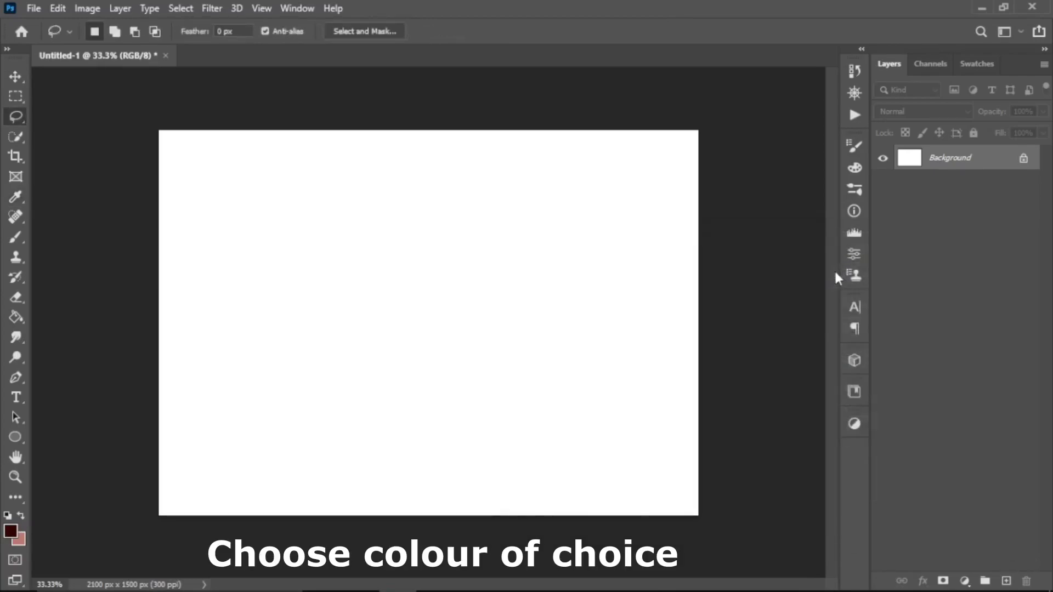
{"action": "left_click", "coordinate": [1006, 581]}
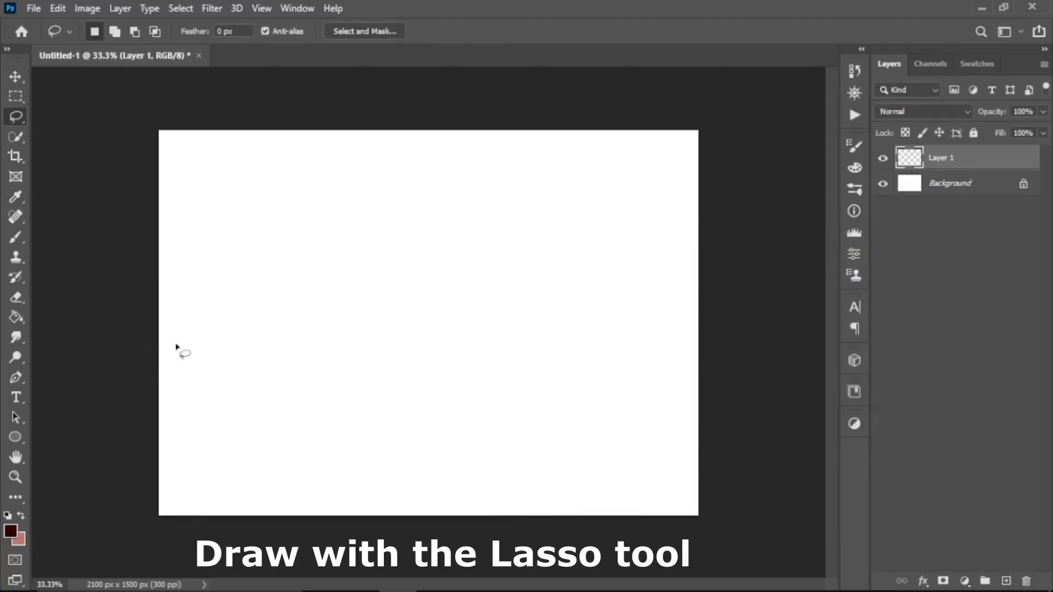
- Lasso-outline the cliff ledge on the left and the rising hill on the right
{"action": "left_click_drag", "start_coordinate": [159, 344], "coordinate": [196, 344]}
{"action": "left_click_drag", "start_coordinate": [272, 344], "coordinate": [316, 344]}
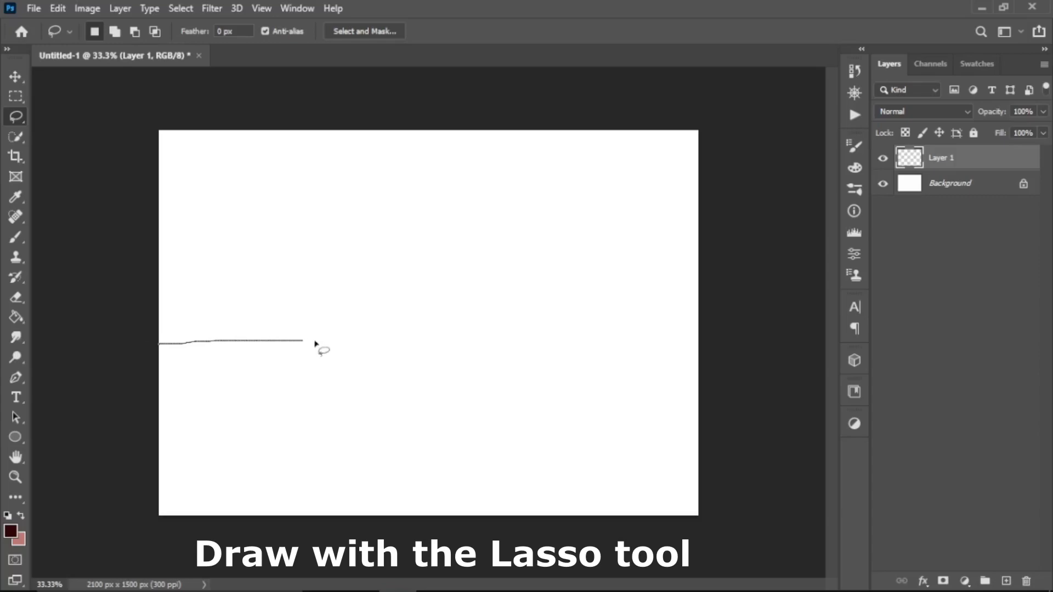
{"action": "left_click_drag", "start_coordinate": [336, 380], "coordinate": [310, 385]}
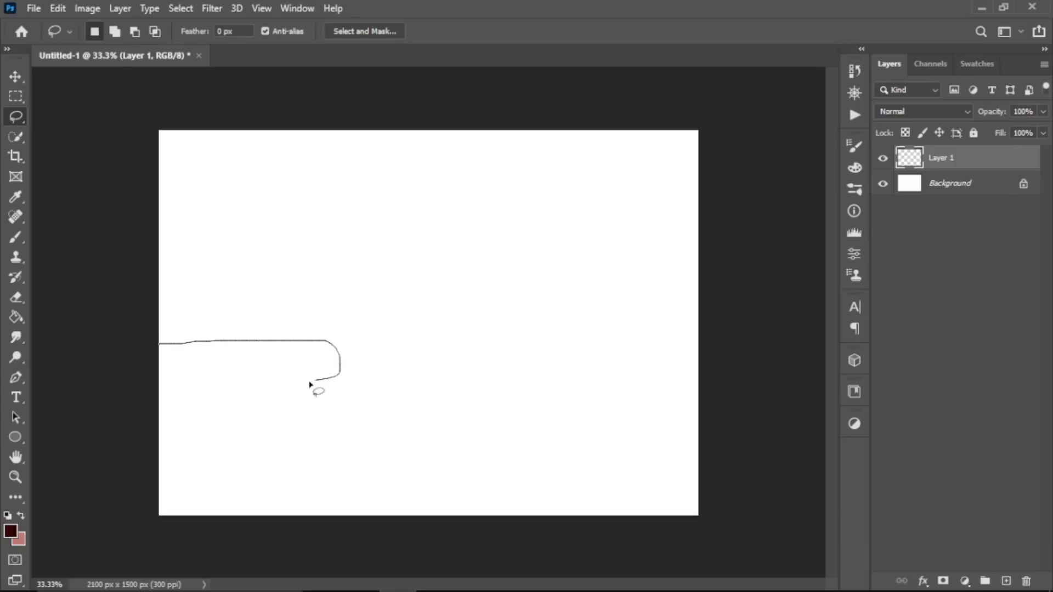
{"action": "mouse_move", "coordinate": [276, 463]}
{"action": "left_mouse_down"}
{"action": "mouse_move", "coordinate": [291, 527]}
{"action": "mouse_move", "coordinate": [336, 536]}
{"action": "mouse_move", "coordinate": [423, 522]}
{"action": "mouse_move", "coordinate": [565, 406]}
{"action": "mouse_move", "coordinate": [612, 312]}
{"action": "mouse_move", "coordinate": [686, 295]}
{"action": "mouse_move", "coordinate": [736, 393]}
{"action": "mouse_move", "coordinate": [705, 565]}
{"action": "mouse_move", "coordinate": [493, 583]}
{"action": "mouse_move", "coordinate": [120, 530]}
{"action": "mouse_move", "coordinate": [119, 455]}
{"action": "mouse_move", "coordinate": [140, 348]}
{"action": "left_mouse_up"}
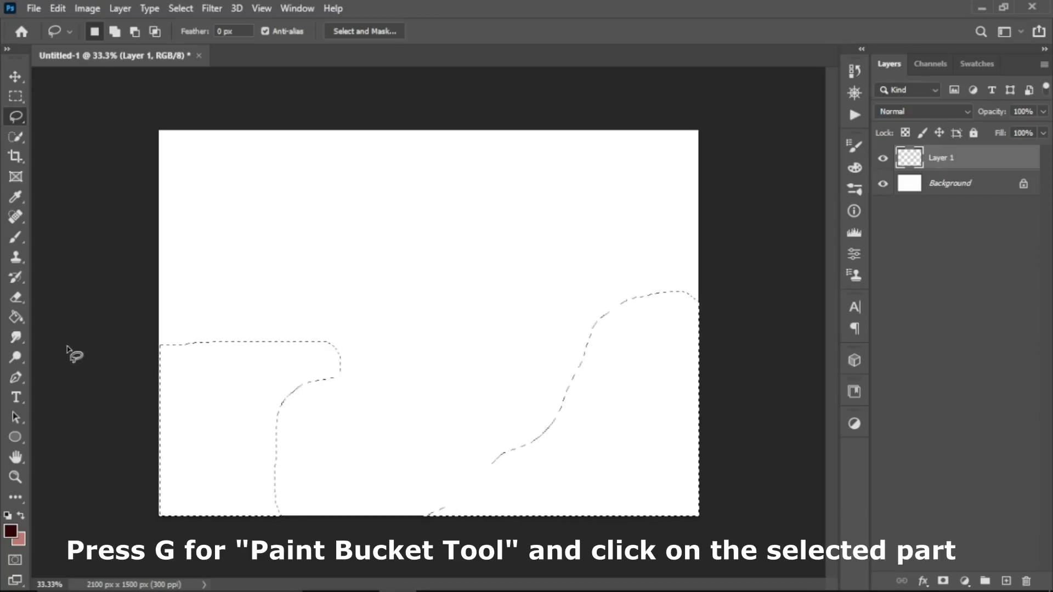
- Fill the selection with dark red using the Paint Bucket, then deselect
{"action": "key", "text": "g"}
{"action": "right_click", "coordinate": [15, 317]}
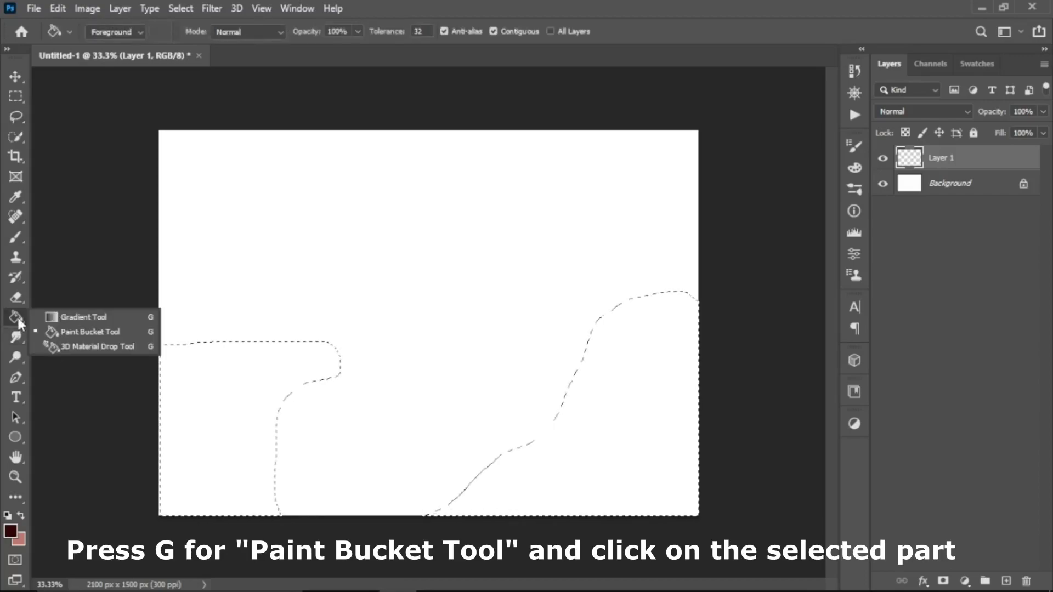
{"action": "left_click", "coordinate": [87, 330]}
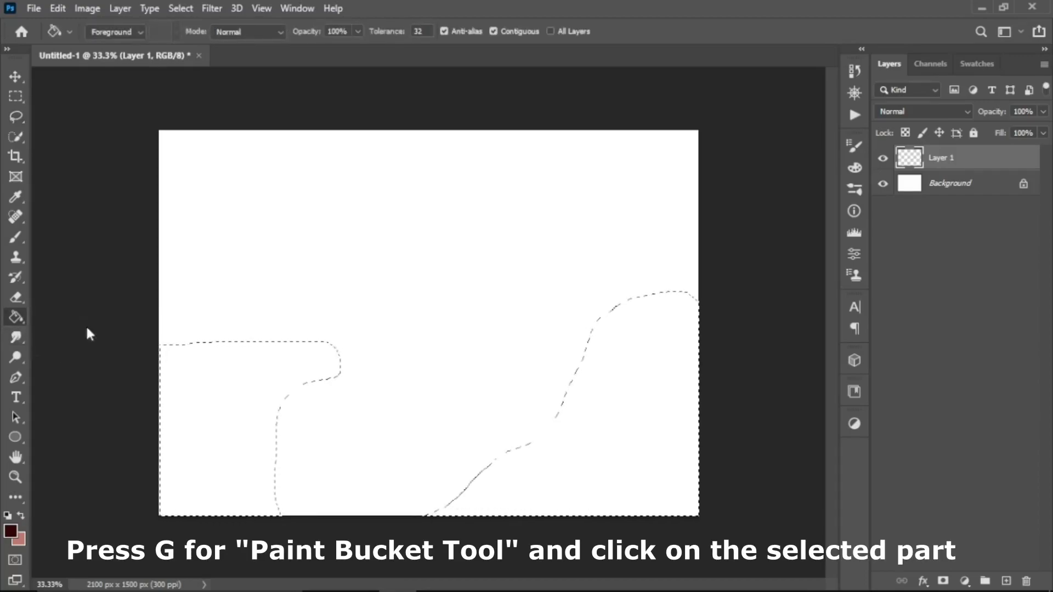
{"action": "left_click", "coordinate": [231, 420]}
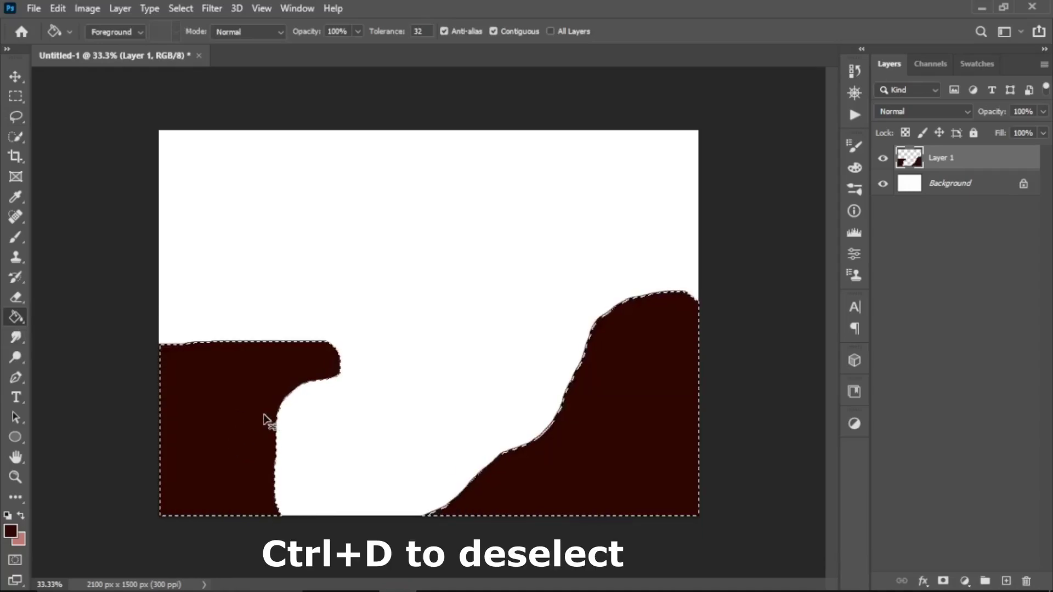
{"action": "key", "text": "ctrl+d"}
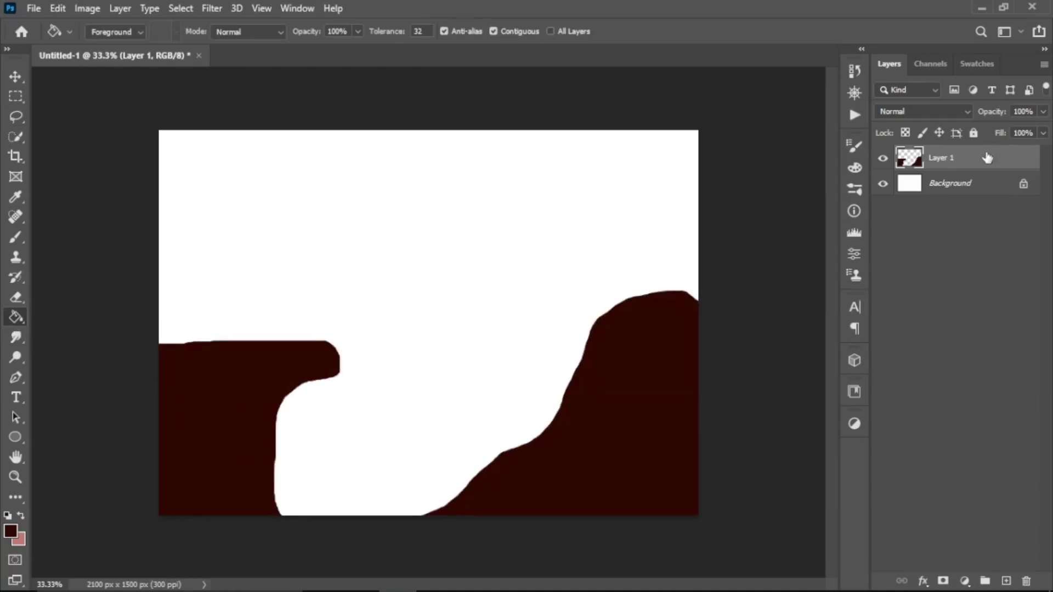
- Group Layer 1 into a collapsed folder named '1', then add Layer 2 above Background
{"action": "key", "text": "ctrl+g"}
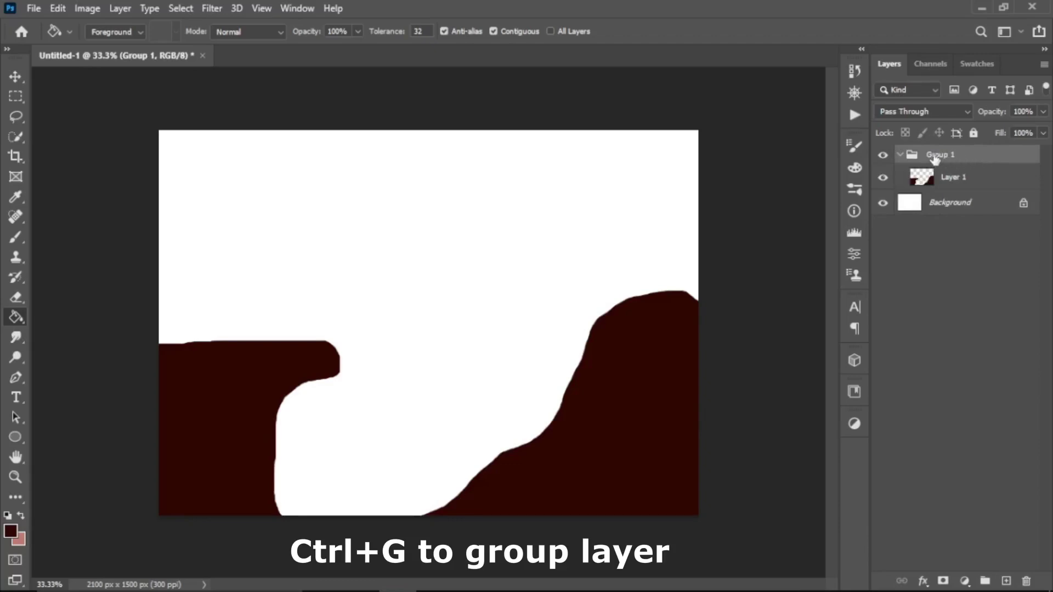
{"action": "double_click", "coordinate": [942, 156]}
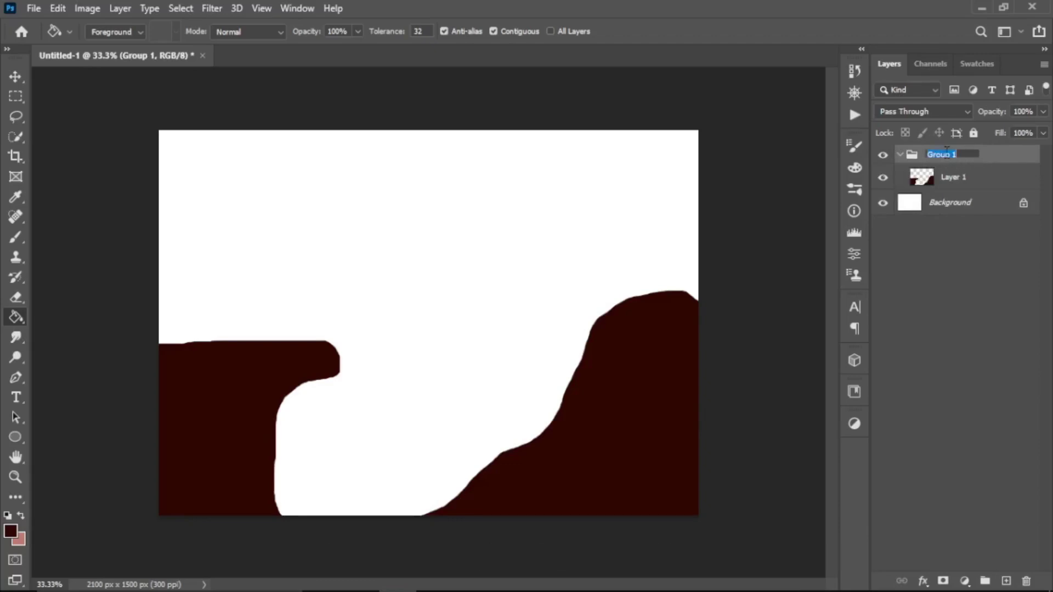
{"action": "type", "text": "1"}
{"action": "key", "text": "Return"}
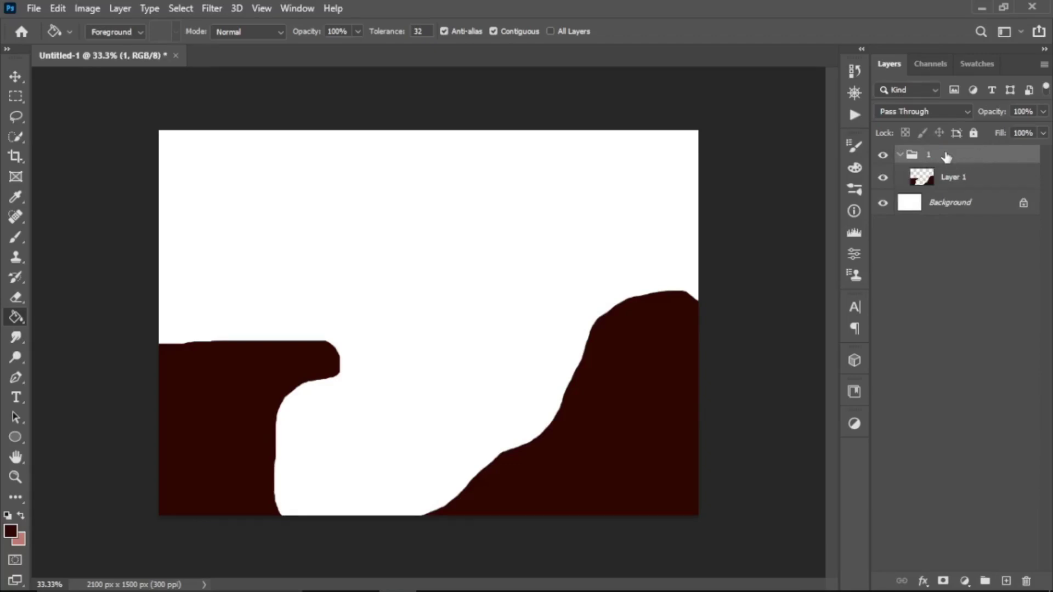
{"action": "left_click", "coordinate": [900, 156]}
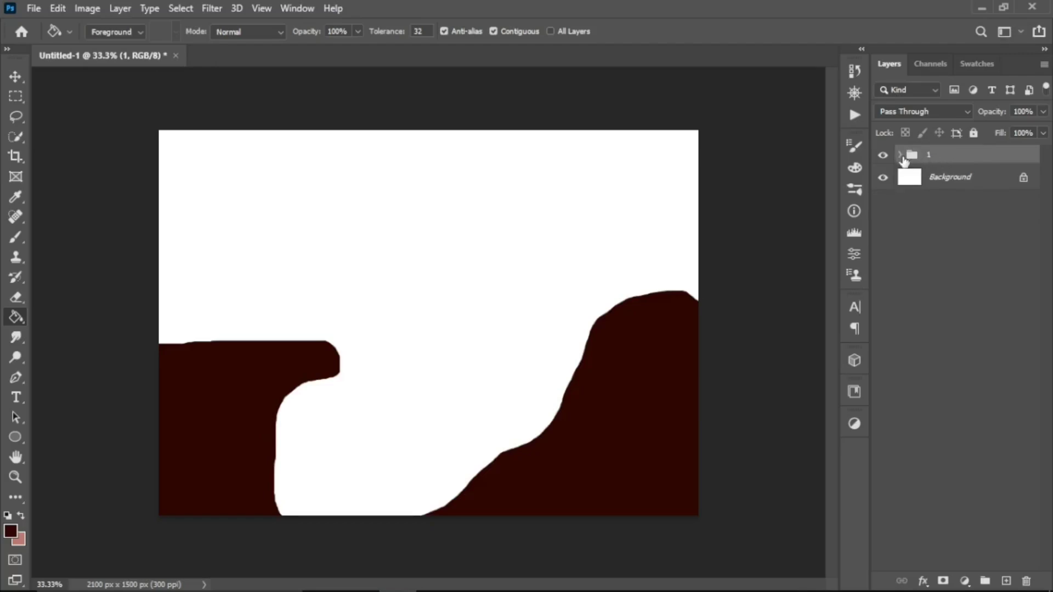
{"action": "left_click", "coordinate": [977, 183]}
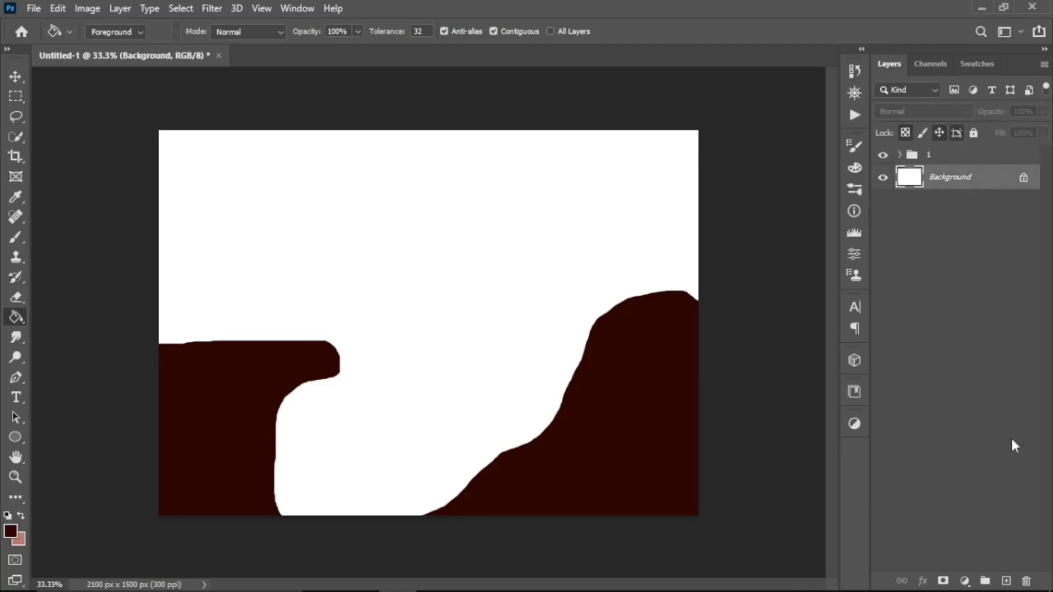
{"action": "left_click", "coordinate": [1007, 582]}
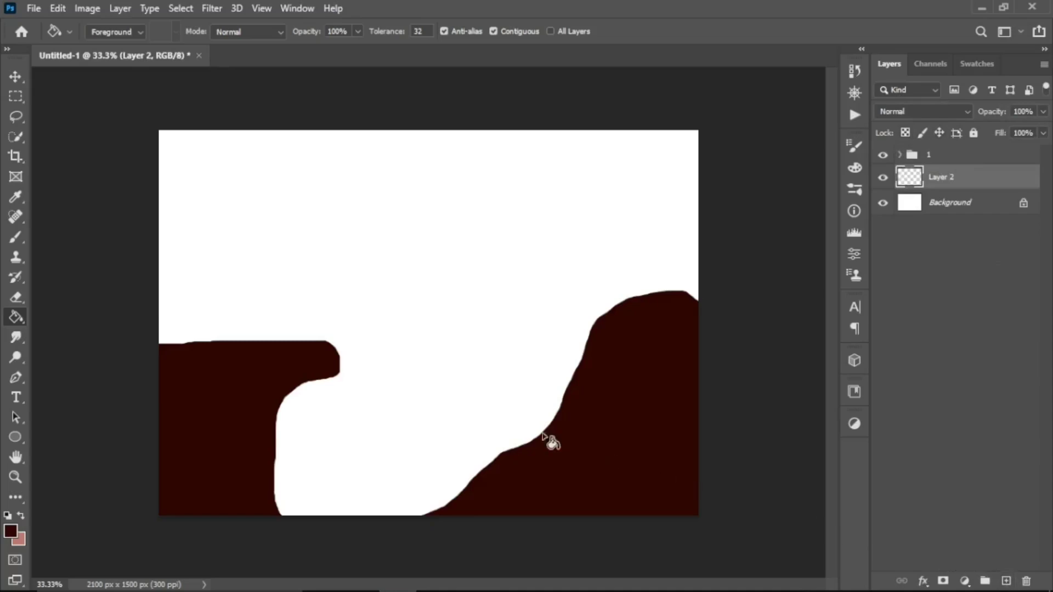
- Lasso-outline a lower hill running from the bottom left up to the right edge
{"action": "key", "text": "l"}
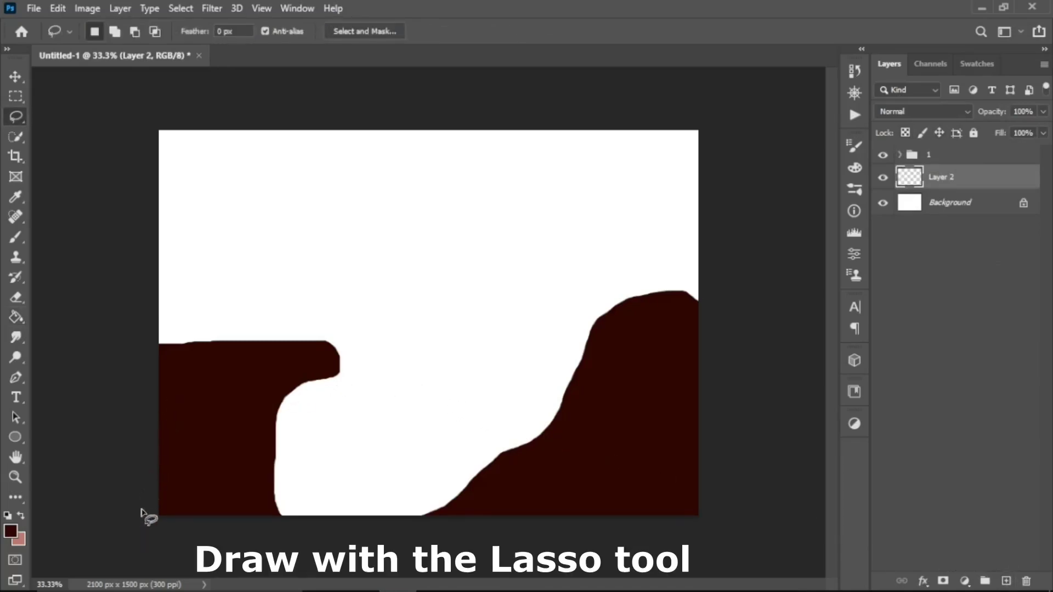
{"action": "left_click_drag", "start_coordinate": [157, 501], "coordinate": [288, 487]}
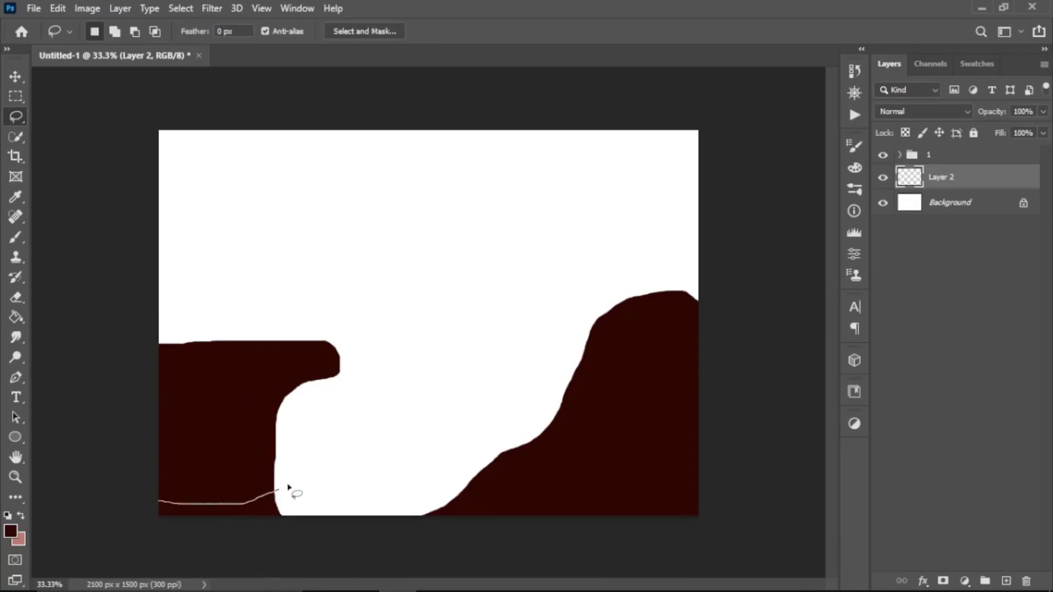
{"action": "left_click_drag", "start_coordinate": [357, 466], "coordinate": [383, 471]}
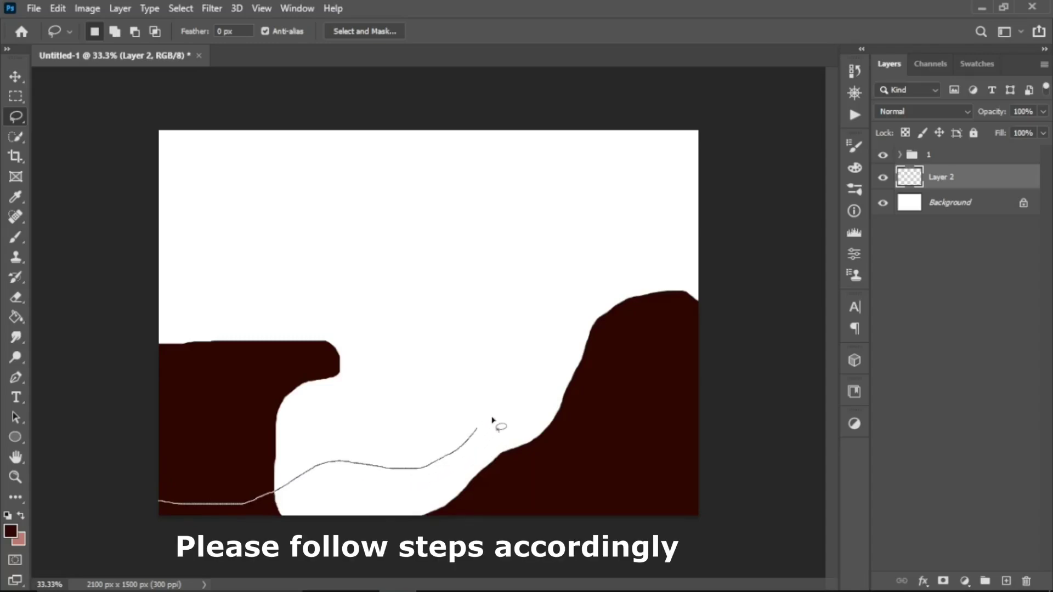
{"action": "left_click_drag", "start_coordinate": [525, 414], "coordinate": [733, 543]}
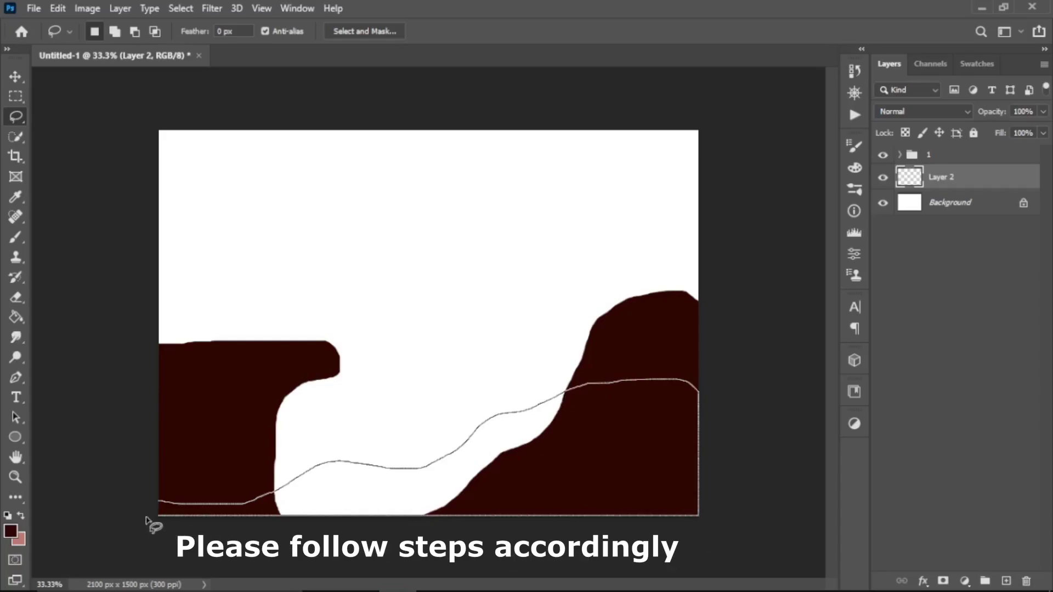
{"action": "left_click_drag", "start_coordinate": [732, 543], "coordinate": [149, 505]}
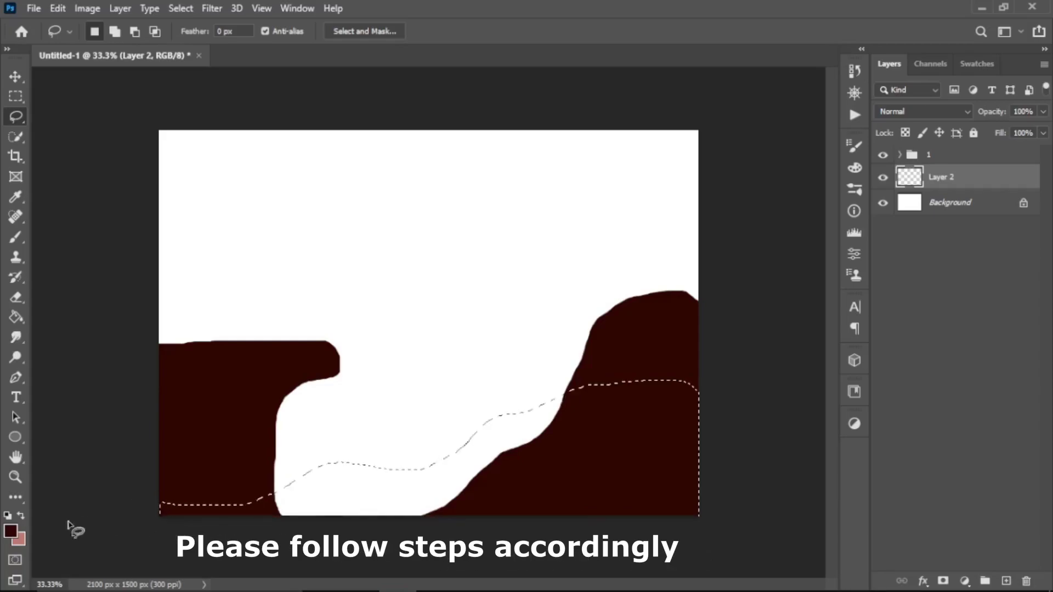
- Set the foreground to reddish brown #672213, fill the hill selection, and deselect
{"action": "left_click", "coordinate": [10, 531]}
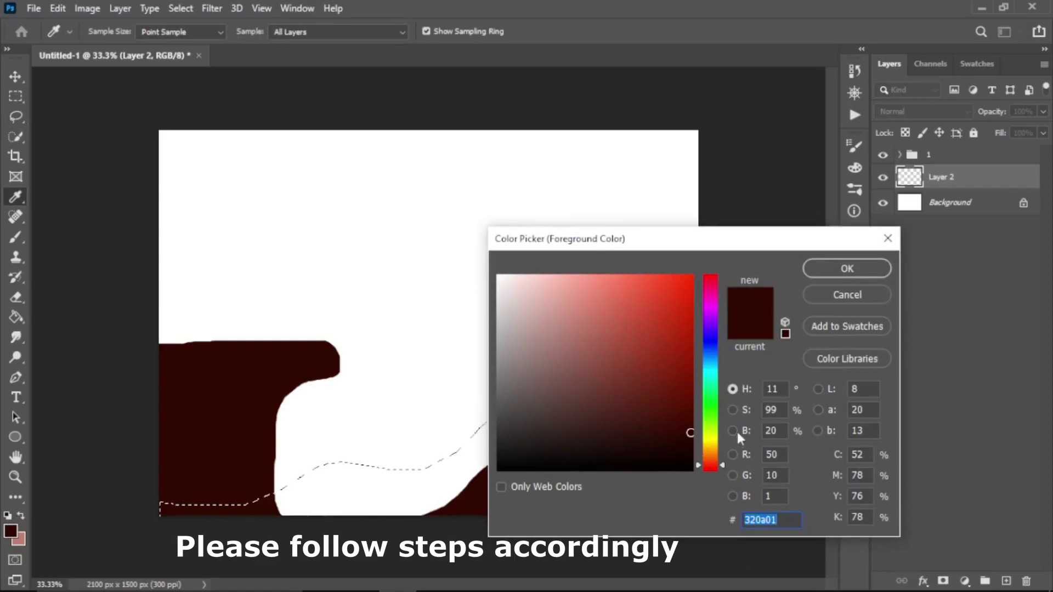
{"action": "left_click", "coordinate": [740, 411]}
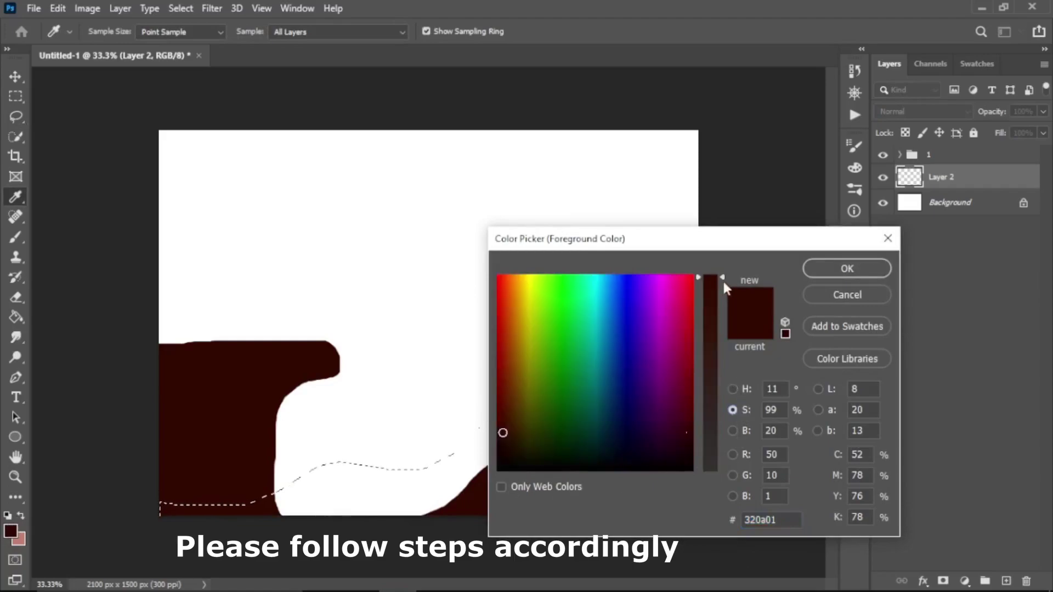
{"action": "left_click_drag", "start_coordinate": [723, 281], "coordinate": [719, 306]}
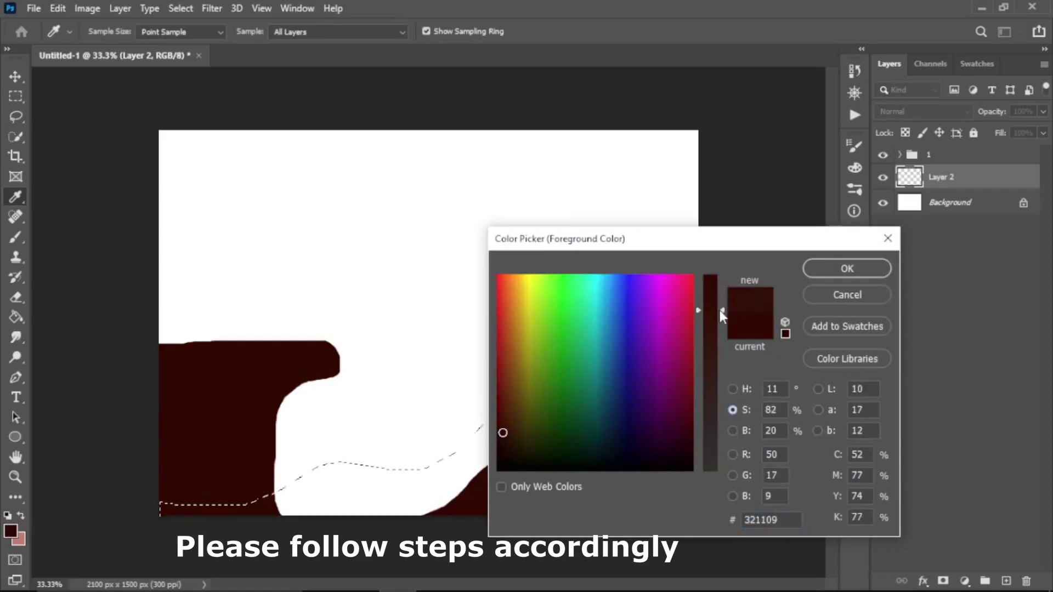
{"action": "left_click", "coordinate": [734, 431]}
{"action": "left_click_drag", "start_coordinate": [723, 428], "coordinate": [713, 394]}
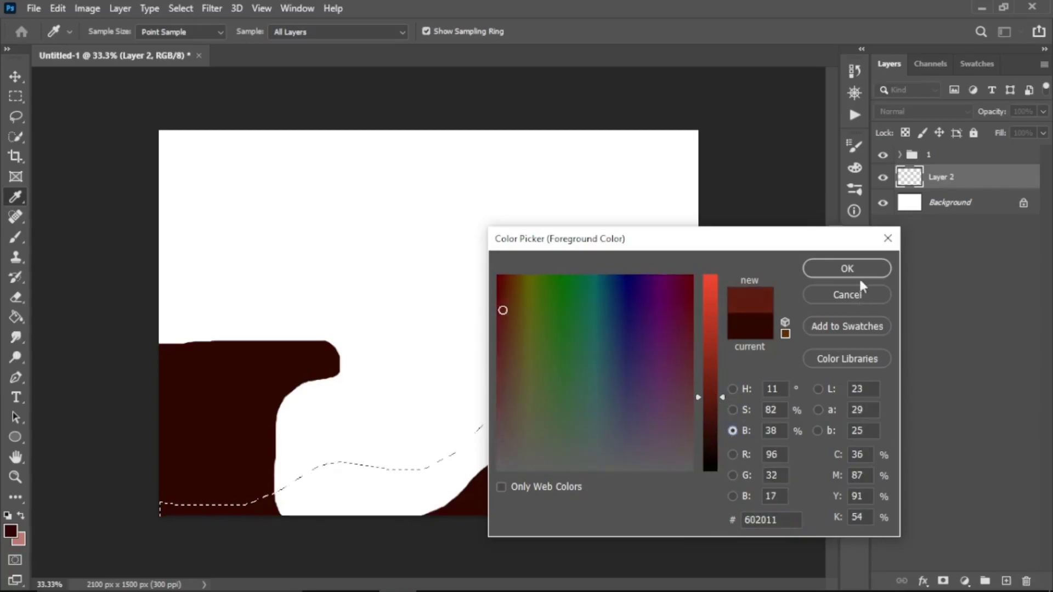
{"action": "left_click", "coordinate": [858, 269]}
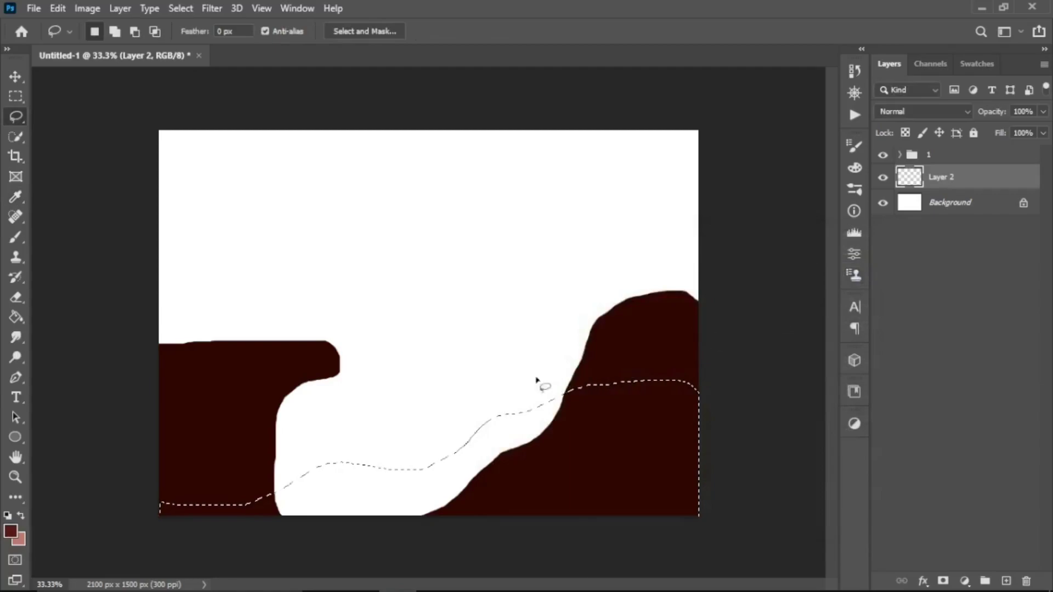
{"action": "key", "text": "g"}
{"action": "left_click", "coordinate": [436, 477]}
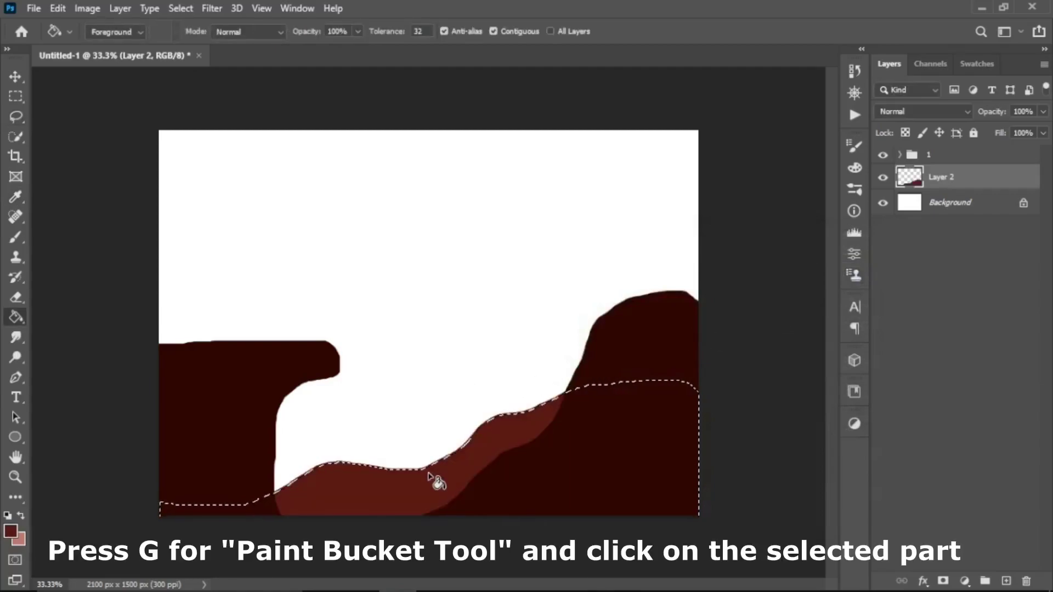
{"action": "key", "text": "ctrl+d"}
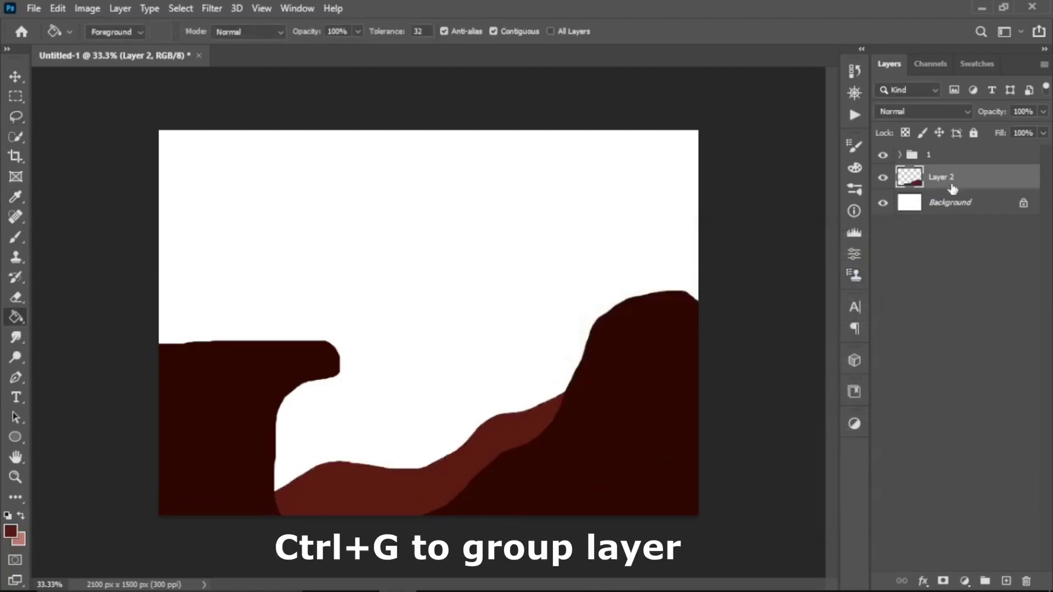
- Group Layer 2 into a collapsed folder named '2' and select Background
{"action": "key", "text": "ctrl+g"}
{"action": "double_click", "coordinate": [952, 175]}
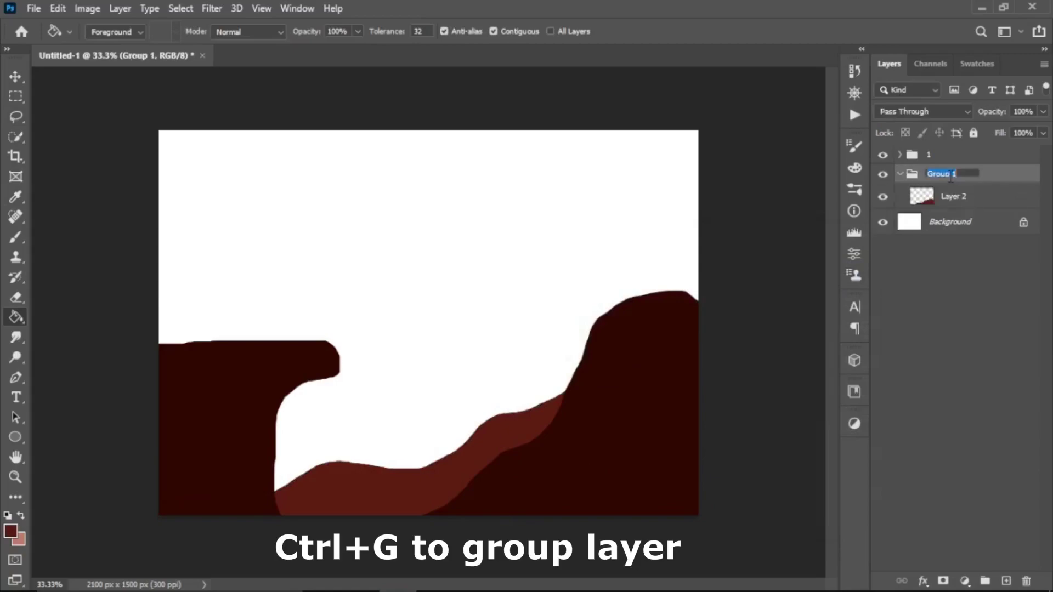
{"action": "type", "text": "2"}
{"action": "key", "text": "Return"}
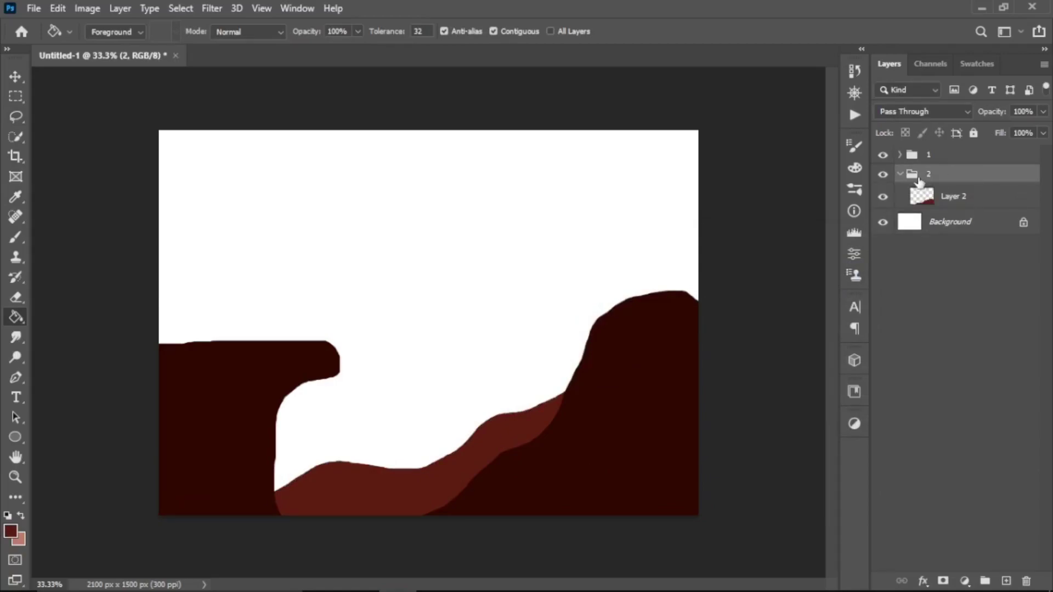
{"action": "left_click", "coordinate": [901, 175]}
{"action": "left_click", "coordinate": [953, 200]}
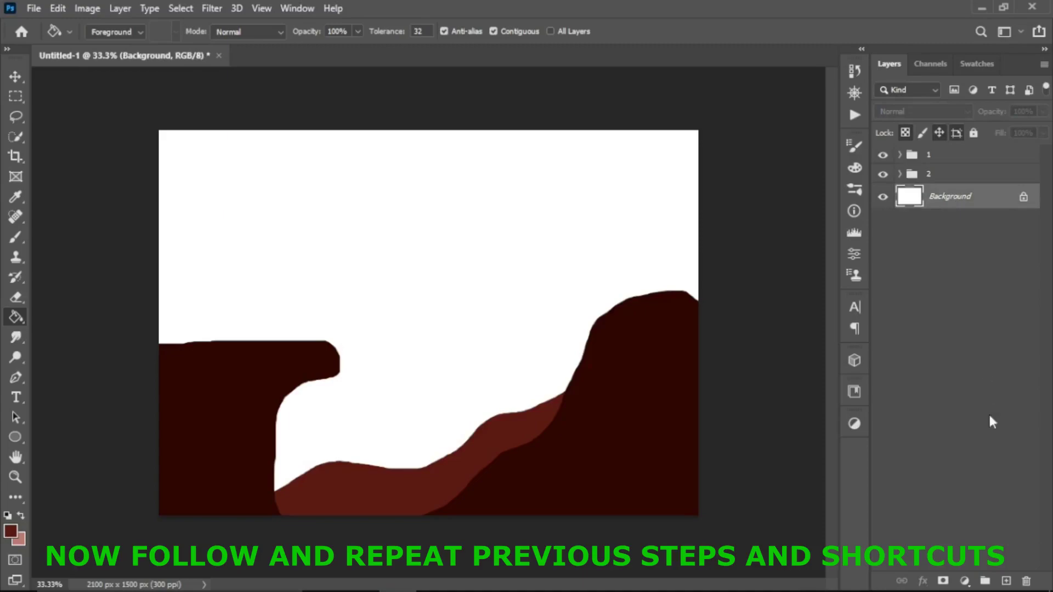
- Add Layer 3 and lasso-outline the hill rising behind the reddish-brown one
{"action": "left_click", "coordinate": [1007, 582]}
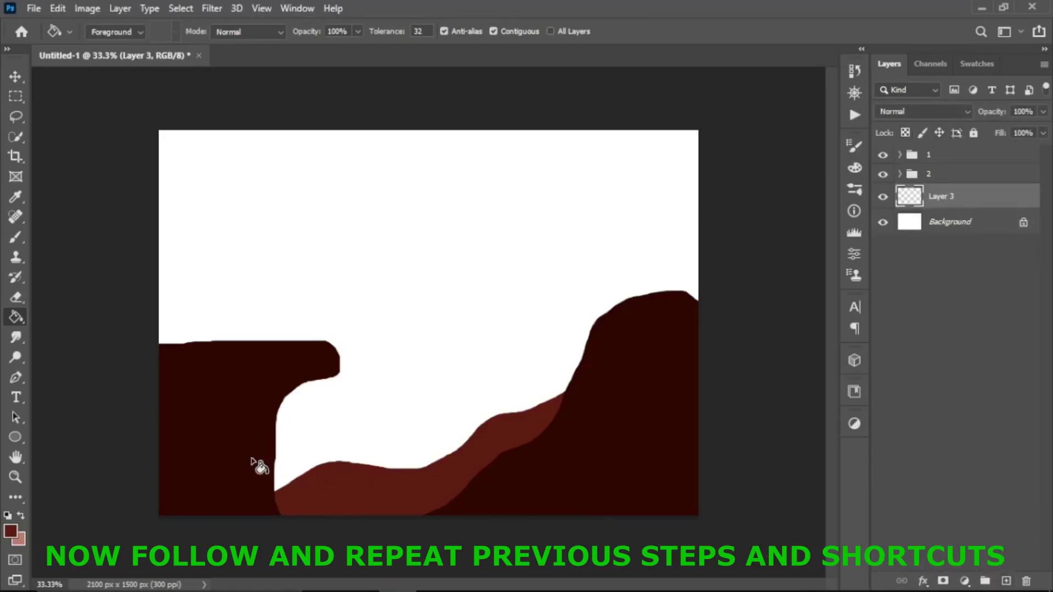
{"action": "key", "text": "l"}
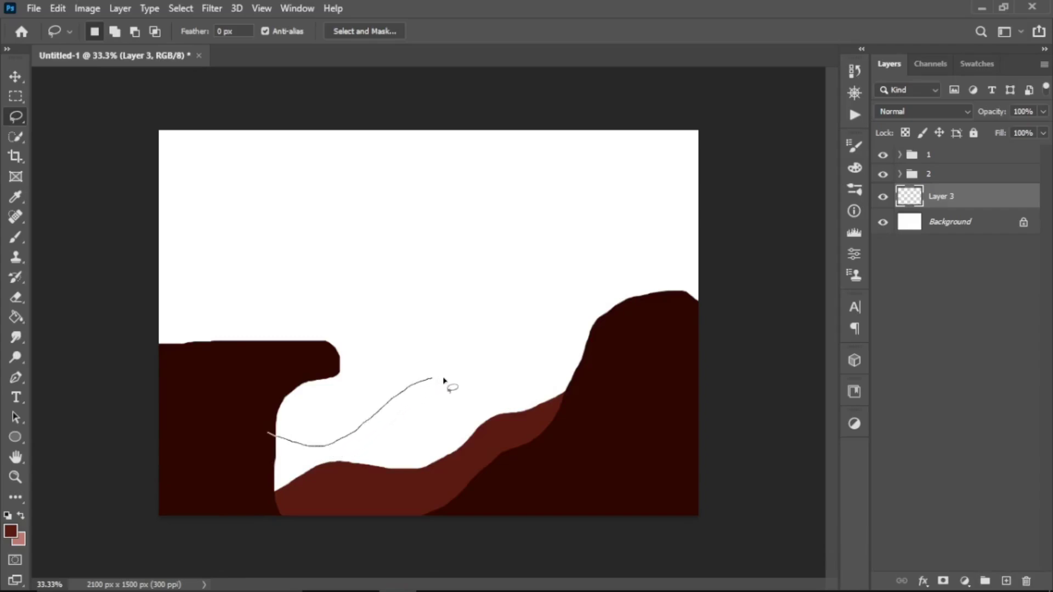
{"action": "mouse_move", "coordinate": [483, 374]}
{"action": "left_mouse_down"}
{"action": "mouse_move", "coordinate": [602, 329]}
{"action": "mouse_move", "coordinate": [686, 324]}
{"action": "mouse_move", "coordinate": [759, 377]}
{"action": "mouse_move", "coordinate": [642, 568]}
{"action": "mouse_move", "coordinate": [124, 528]}
{"action": "mouse_move", "coordinate": [134, 433]}
{"action": "mouse_move", "coordinate": [176, 419]}
{"action": "mouse_move", "coordinate": [262, 432]}
{"action": "mouse_move", "coordinate": [265, 446]}
{"action": "left_mouse_up"}
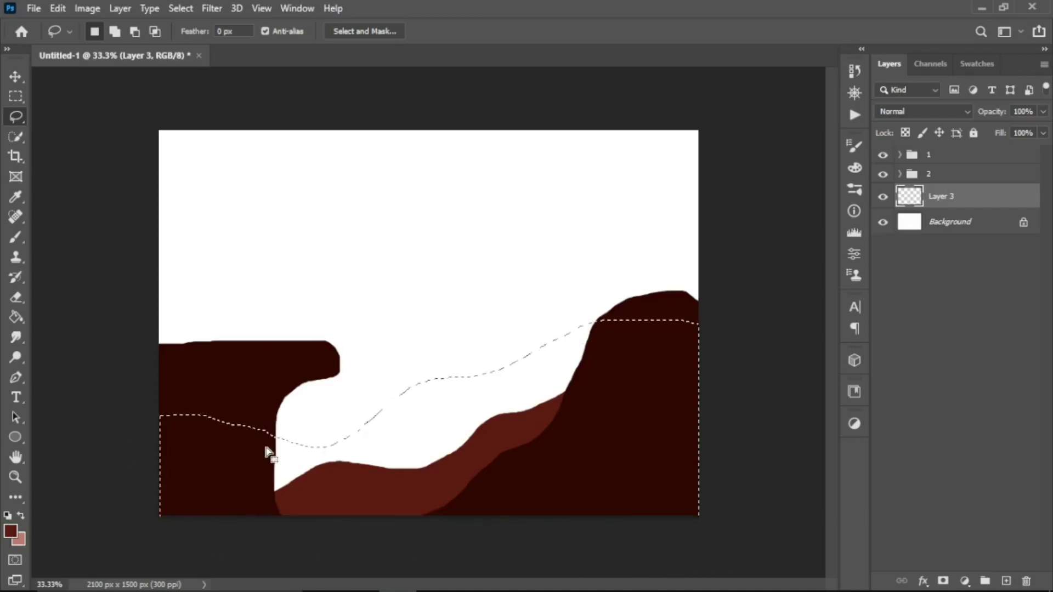
- Set the foreground to brick red #9d4834, fill the hill selection, and deselect
{"action": "left_click", "coordinate": [10, 531]}
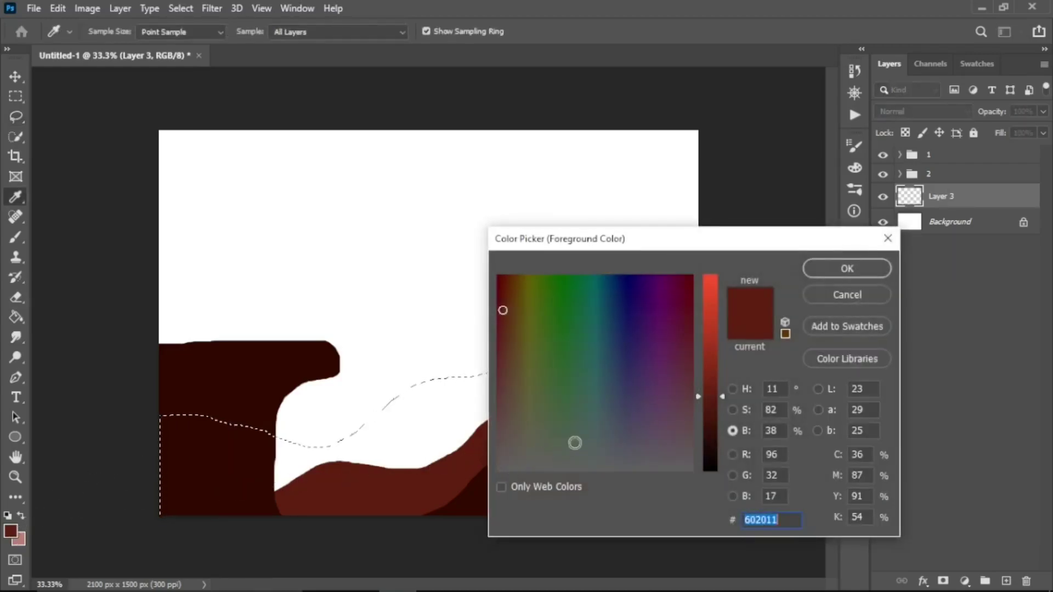
{"action": "mouse_move", "coordinate": [723, 395]}
{"action": "left_mouse_down"}
{"action": "mouse_move", "coordinate": [722, 321]}
{"action": "mouse_move", "coordinate": [726, 340]}
{"action": "left_mouse_up"}
{"action": "left_click", "coordinate": [735, 410]}
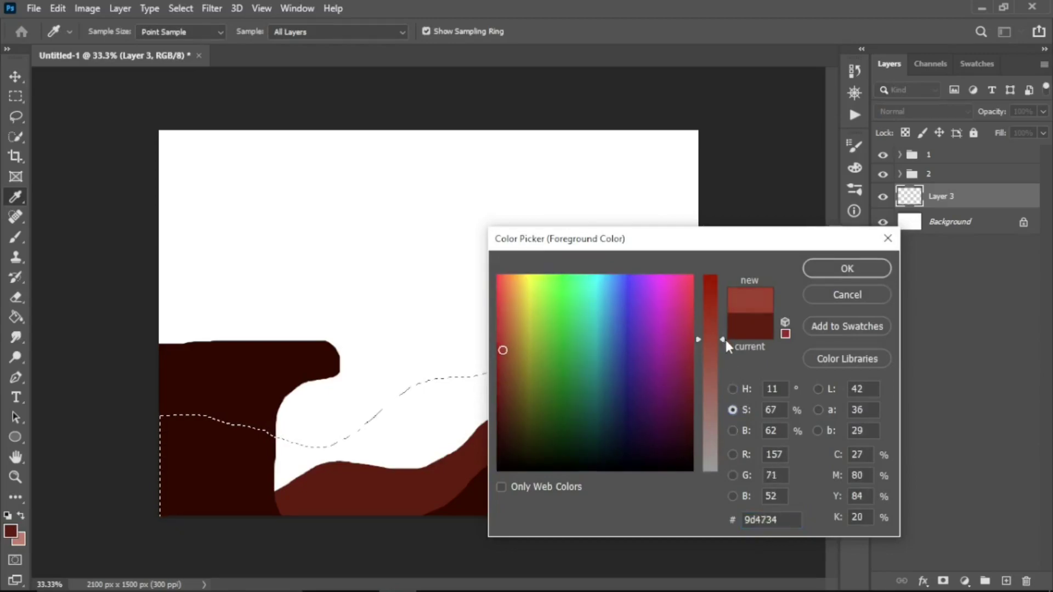
{"action": "left_click", "coordinate": [830, 271]}
{"action": "key", "text": "l"}
{"action": "key", "text": "g"}
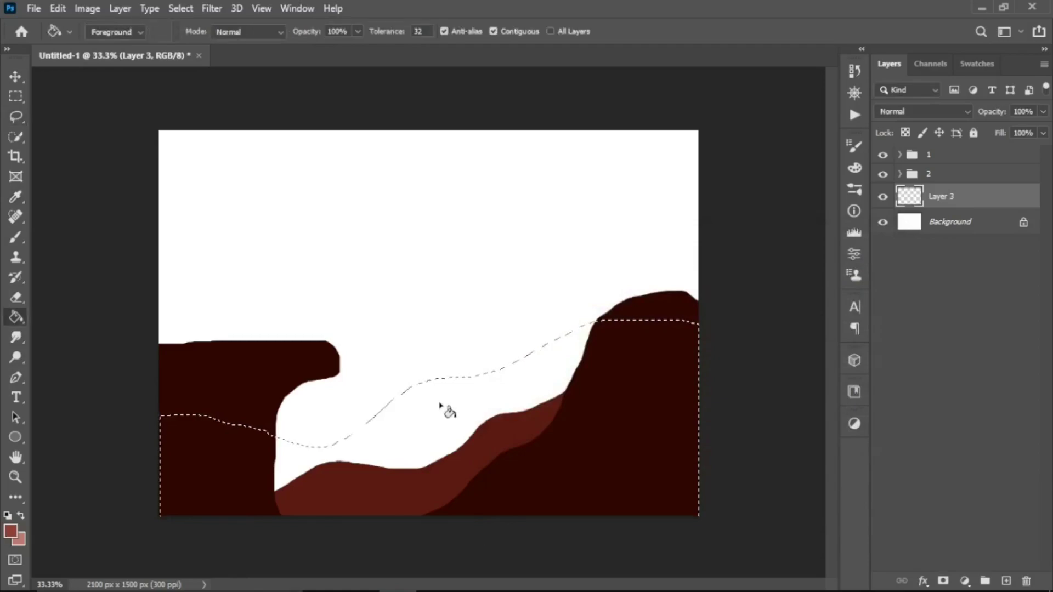
{"action": "left_click", "coordinate": [443, 410]}
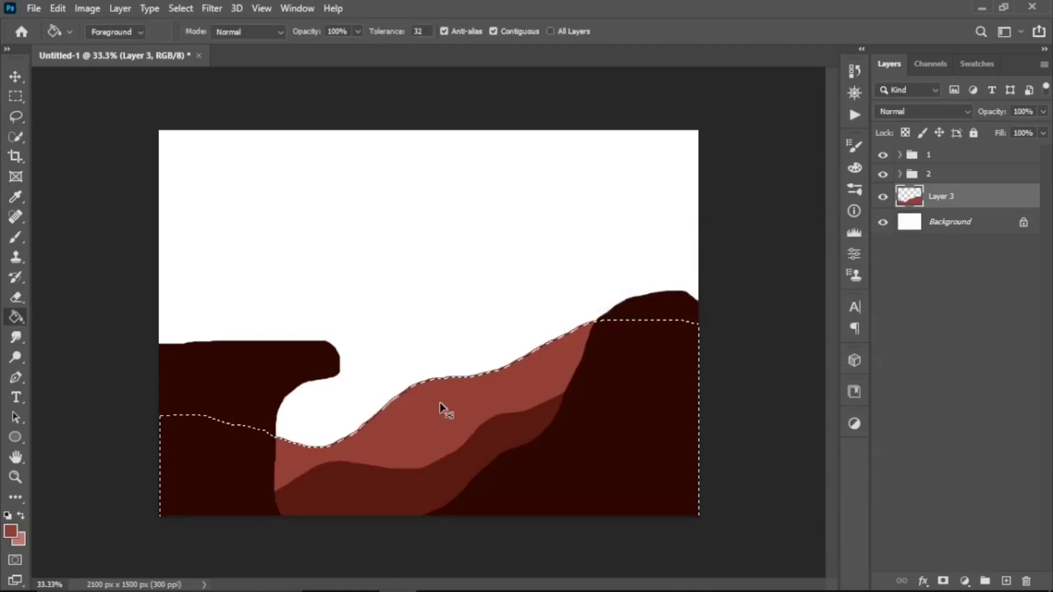
{"action": "key", "text": "ctrl+d"}
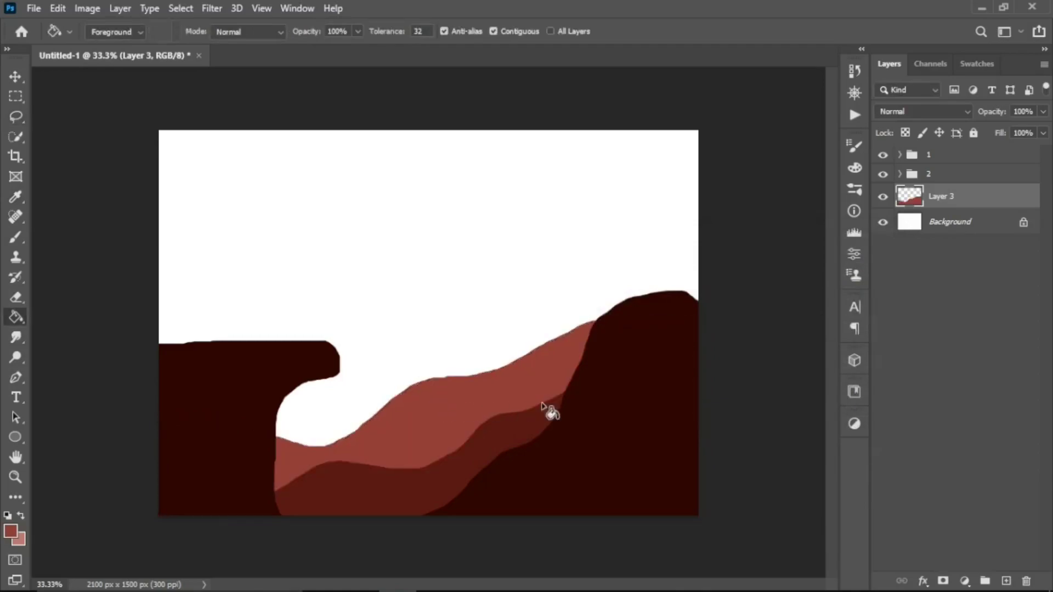
- Group Layer 3 into a collapsed folder named '3' and select Background
{"action": "key", "text": "ctrl+g"}
{"action": "double_click", "coordinate": [944, 193]}
{"action": "type", "text": "3"}
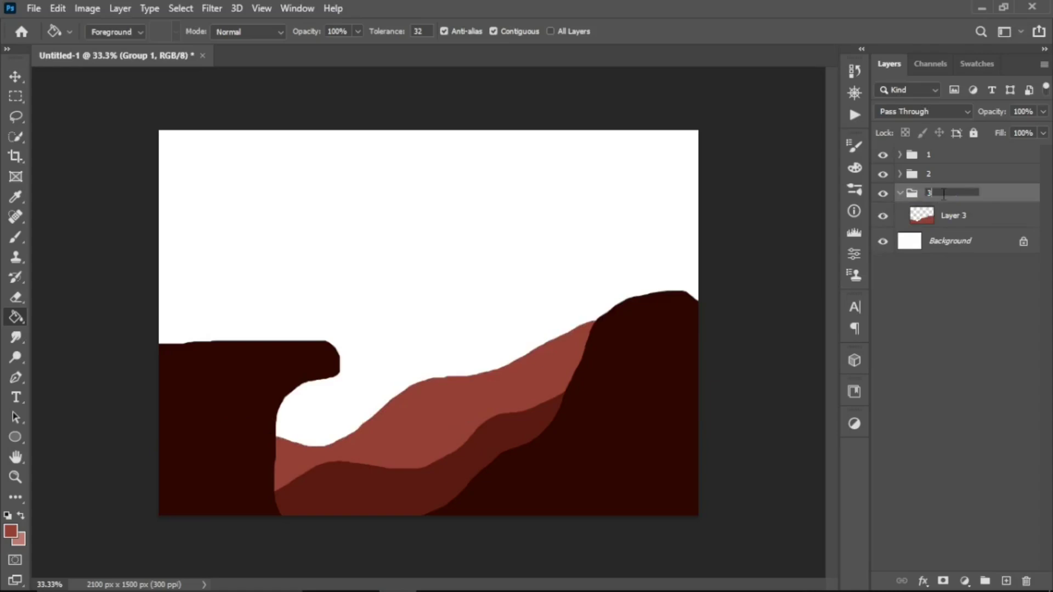
{"action": "key", "text": "Return"}
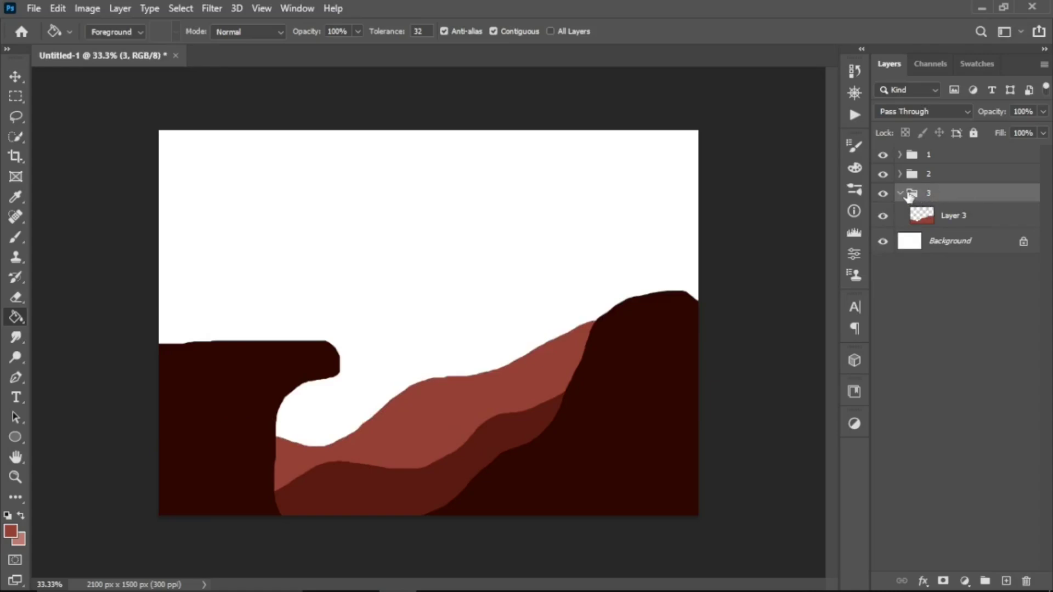
{"action": "left_click", "coordinate": [900, 193]}
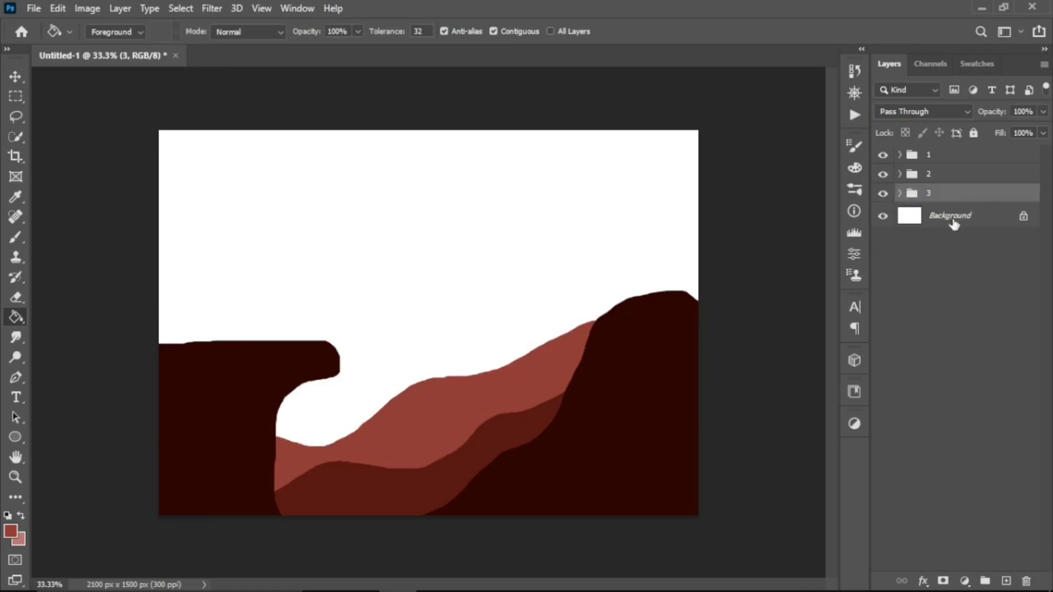
{"action": "left_click", "coordinate": [954, 219]}
- Add Layer 4 and lasso-outline the distant ridge across the back of the scene
{"action": "left_click", "coordinate": [1007, 582]}
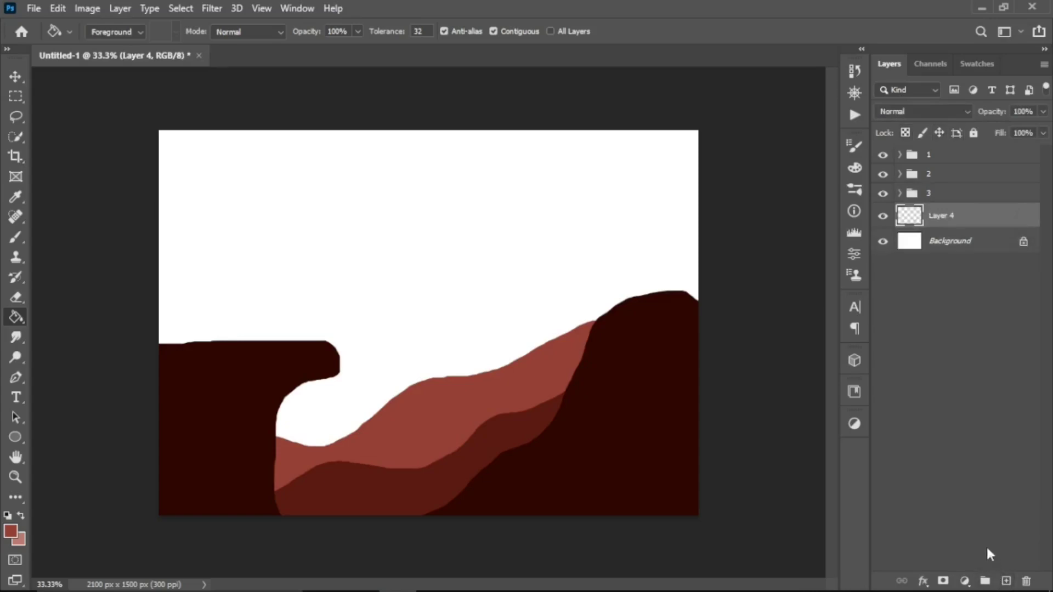
{"action": "key", "text": "l"}
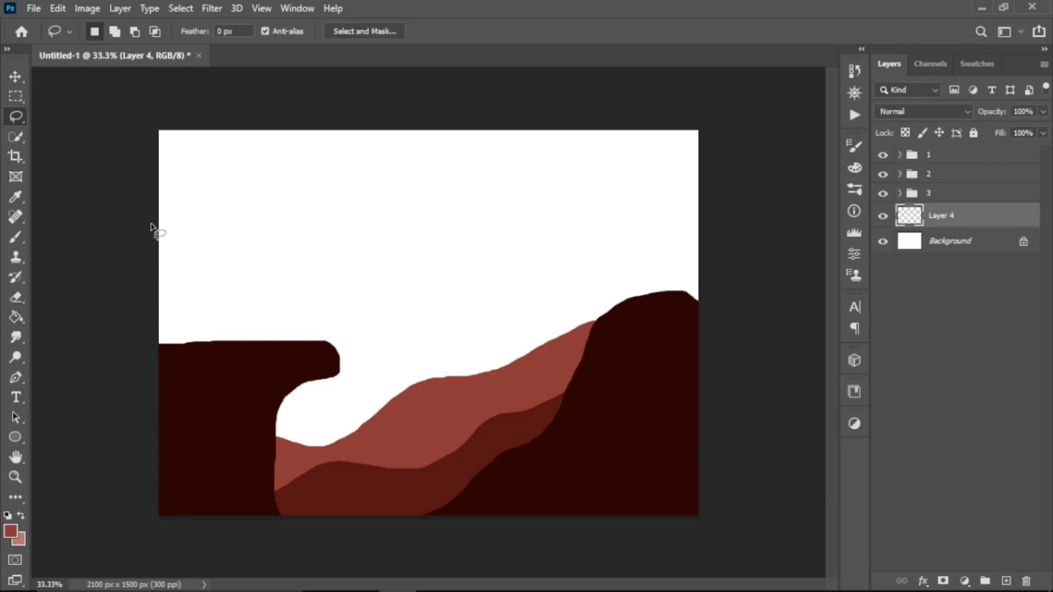
{"action": "left_click_drag", "start_coordinate": [154, 224], "coordinate": [204, 247]}
{"action": "mouse_move", "coordinate": [376, 337]}
{"action": "left_mouse_down"}
{"action": "mouse_move", "coordinate": [437, 351]}
{"action": "mouse_move", "coordinate": [506, 336]}
{"action": "mouse_move", "coordinate": [605, 220]}
{"action": "left_mouse_up"}
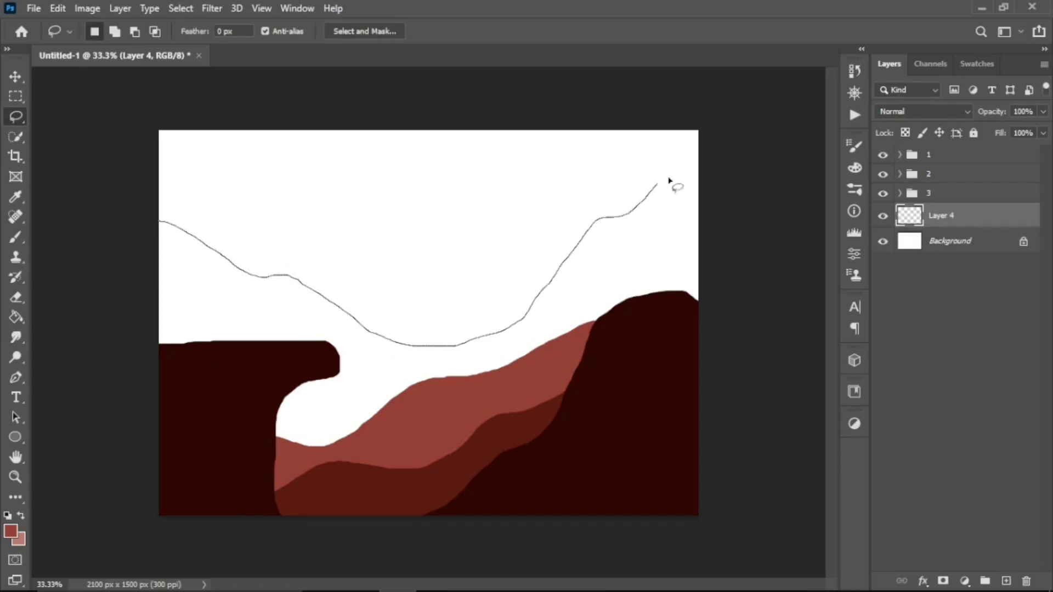
{"action": "mouse_move", "coordinate": [669, 181]}
{"action": "left_mouse_down"}
{"action": "mouse_move", "coordinate": [722, 207]}
{"action": "mouse_move", "coordinate": [740, 365]}
{"action": "mouse_move", "coordinate": [722, 558]}
{"action": "mouse_move", "coordinate": [352, 577]}
{"action": "mouse_move", "coordinate": [145, 575]}
{"action": "mouse_move", "coordinate": [97, 464]}
{"action": "mouse_move", "coordinate": [128, 225]}
{"action": "left_mouse_up"}
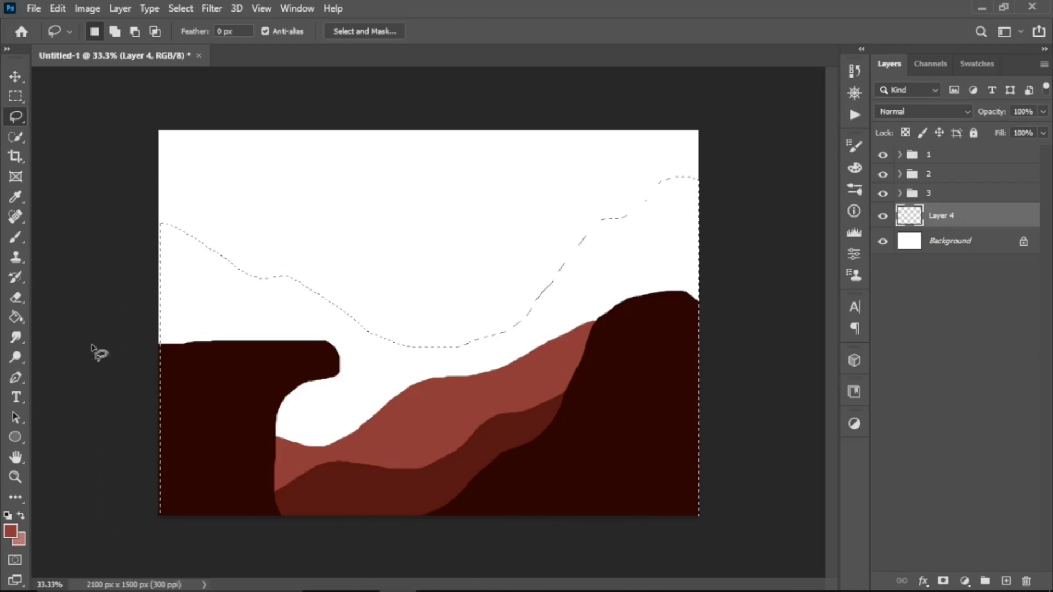
- Set the foreground to pale rose-red #ba6b5a, fill the ridge selection, and deselect
{"action": "left_click", "coordinate": [10, 531]}
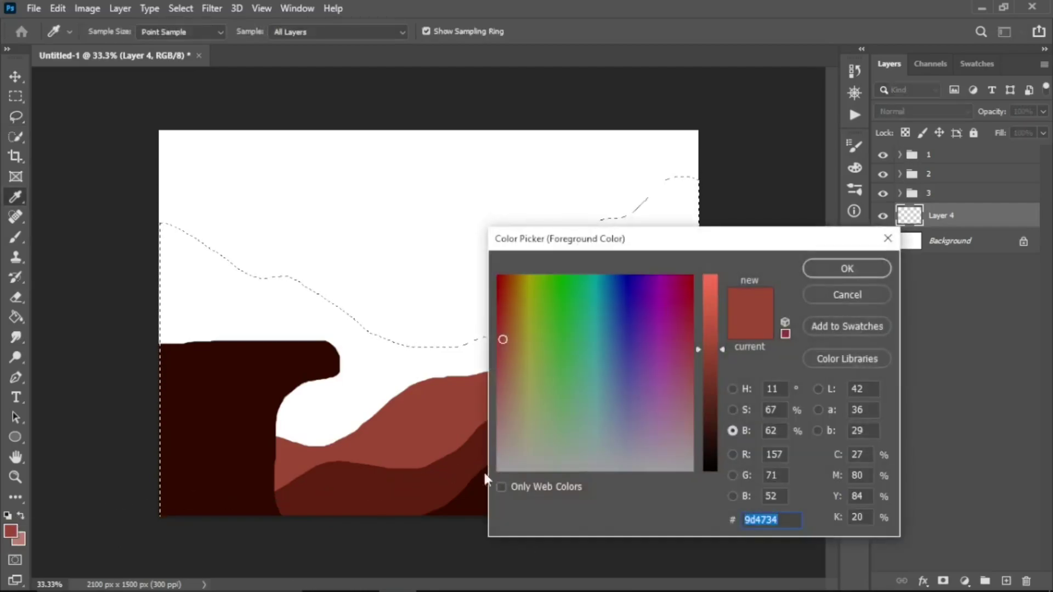
{"action": "left_click_drag", "start_coordinate": [722, 350], "coordinate": [723, 328]}
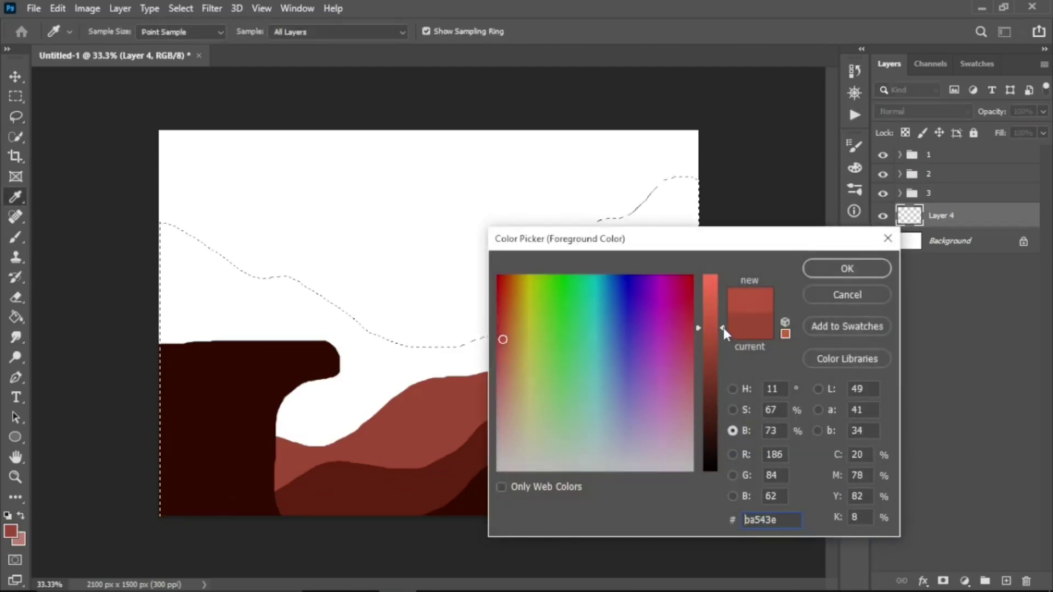
{"action": "left_click", "coordinate": [749, 410]}
{"action": "left_click_drag", "start_coordinate": [723, 343], "coordinate": [733, 371]}
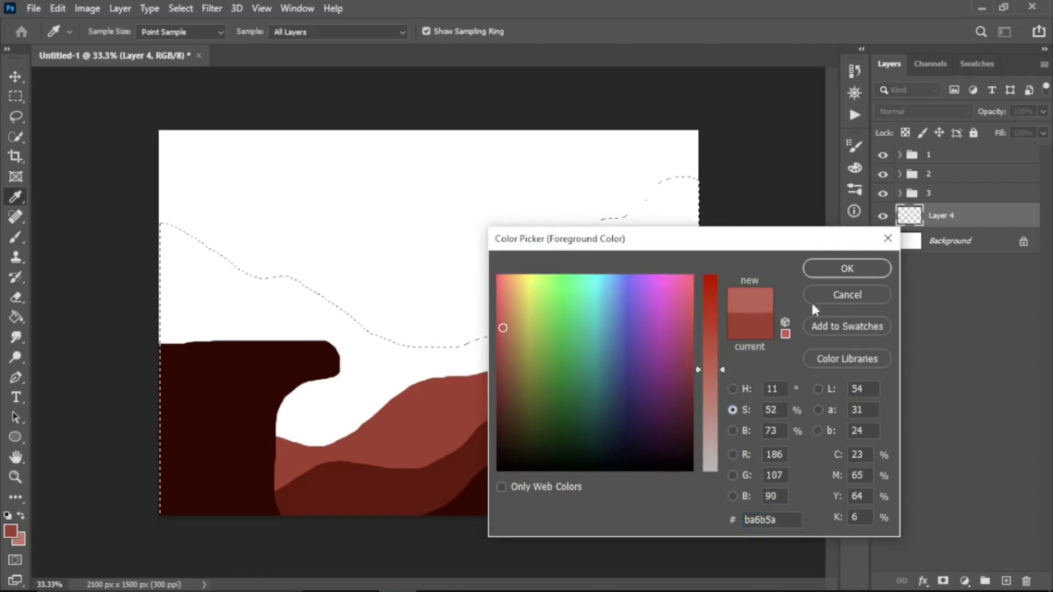
{"action": "left_click", "coordinate": [841, 273]}
{"action": "key", "text": "g"}
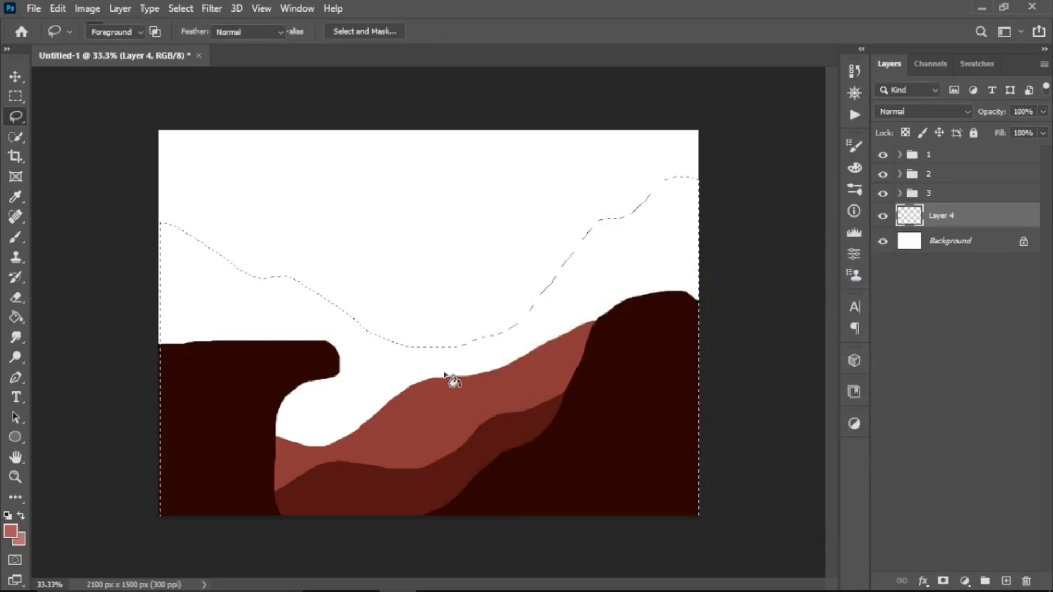
{"action": "left_click", "coordinate": [409, 364]}
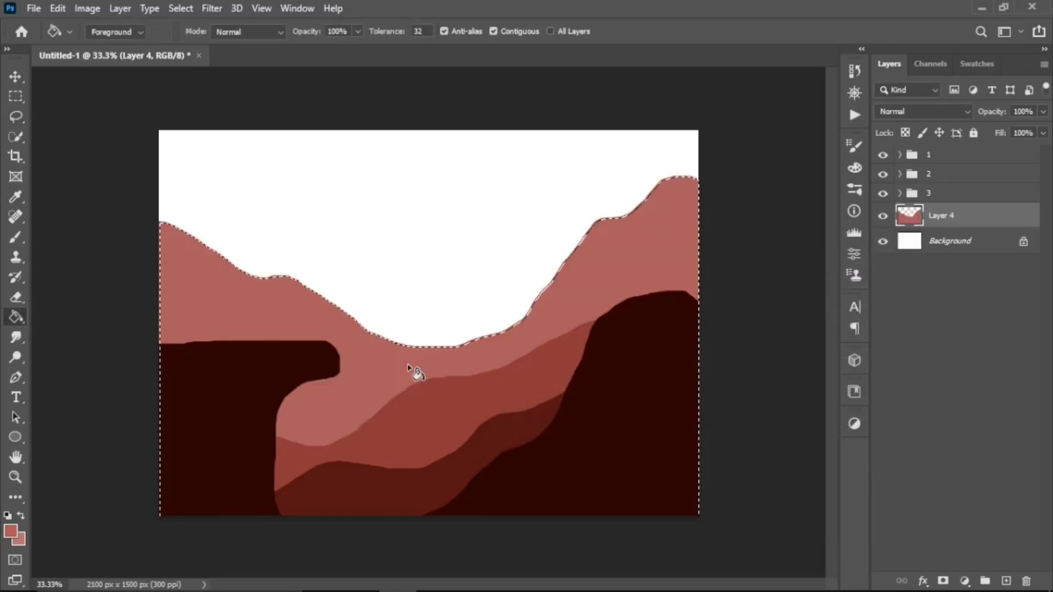
{"action": "key", "text": "ctrl+d"}
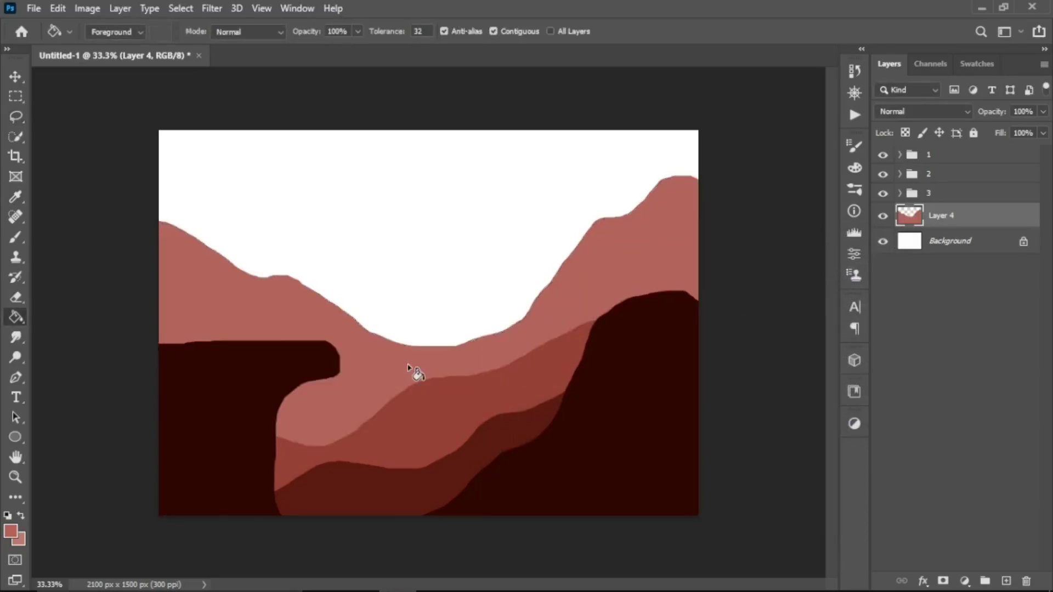
- Group Layer 4 into a collapsed folder named '4' and select Background
{"action": "key", "text": "ctrl+g"}
{"action": "double_click", "coordinate": [940, 213]}
{"action": "type", "text": "4"}
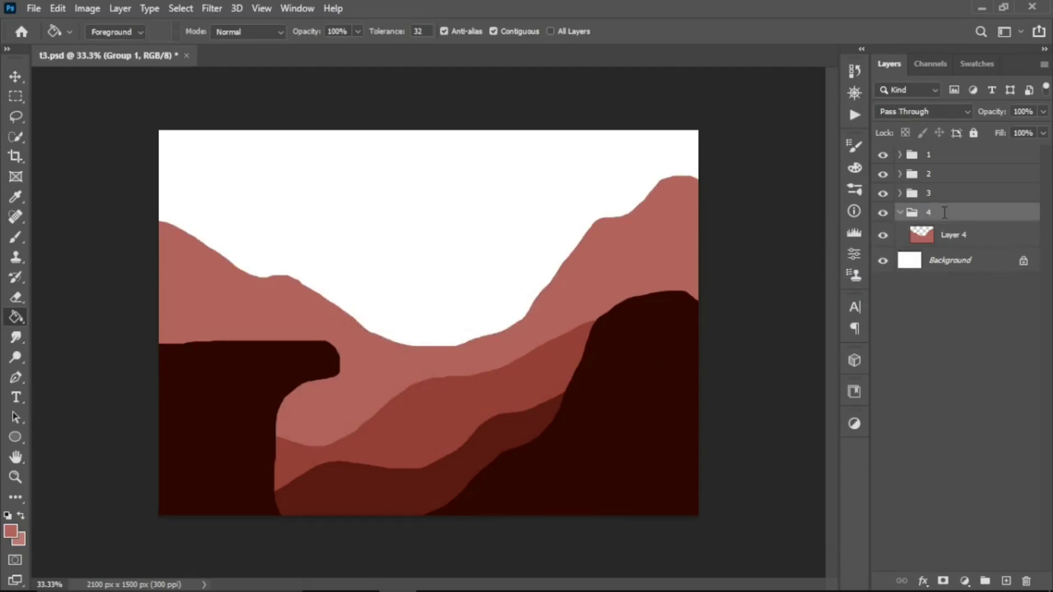
{"action": "key", "text": "Return"}
{"action": "left_click", "coordinate": [900, 213]}
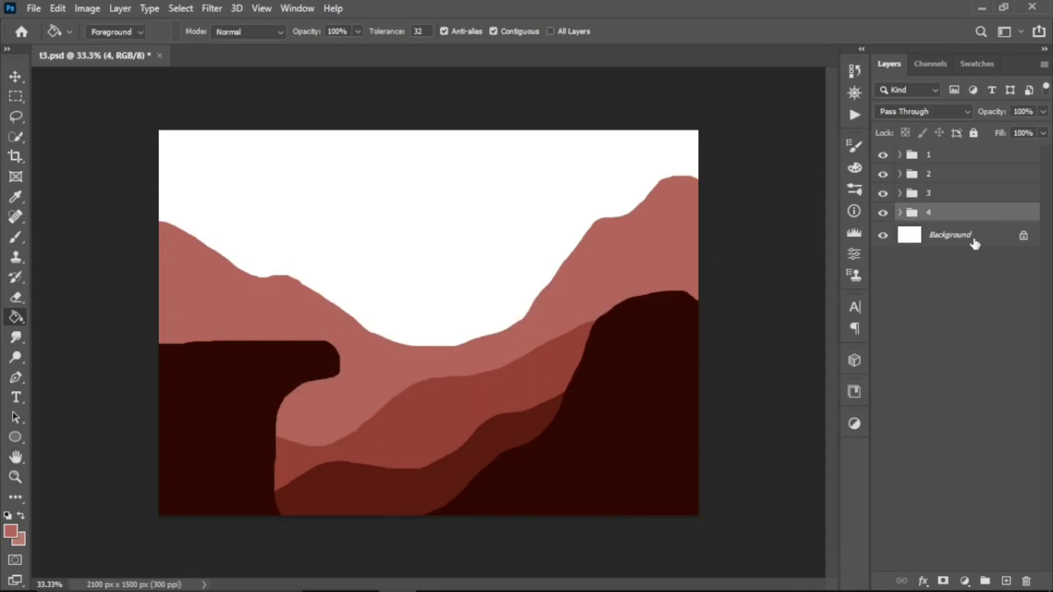
{"action": "left_click", "coordinate": [975, 241]}
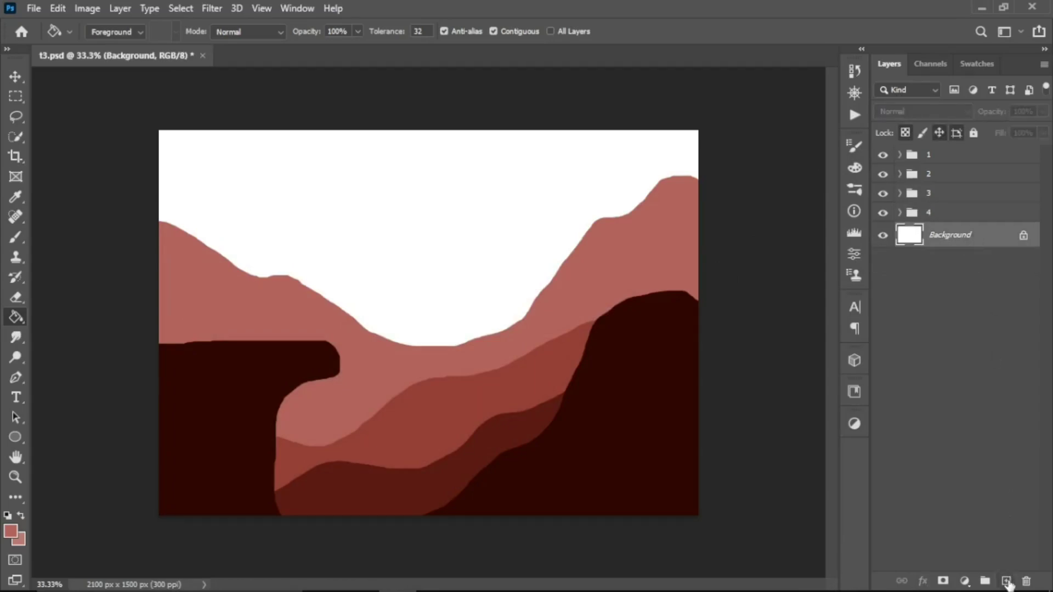
- Add Layer 5 and choose the 1000 px tree-shaped brush preset in Brush Settings
{"action": "left_click", "coordinate": [1006, 581]}
{"action": "key", "text": "b"}
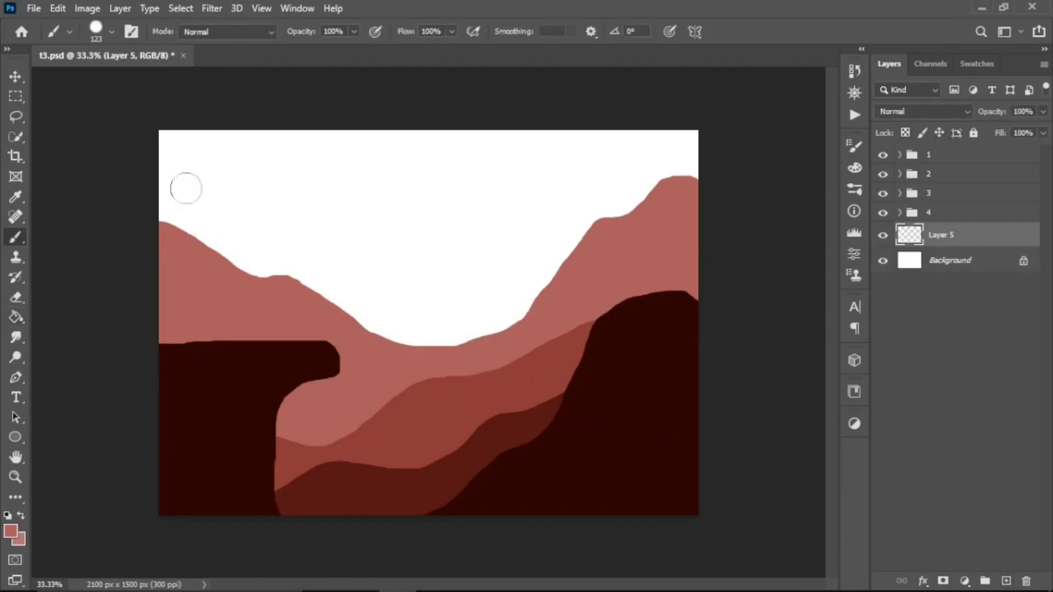
{"action": "left_click", "coordinate": [131, 31]}
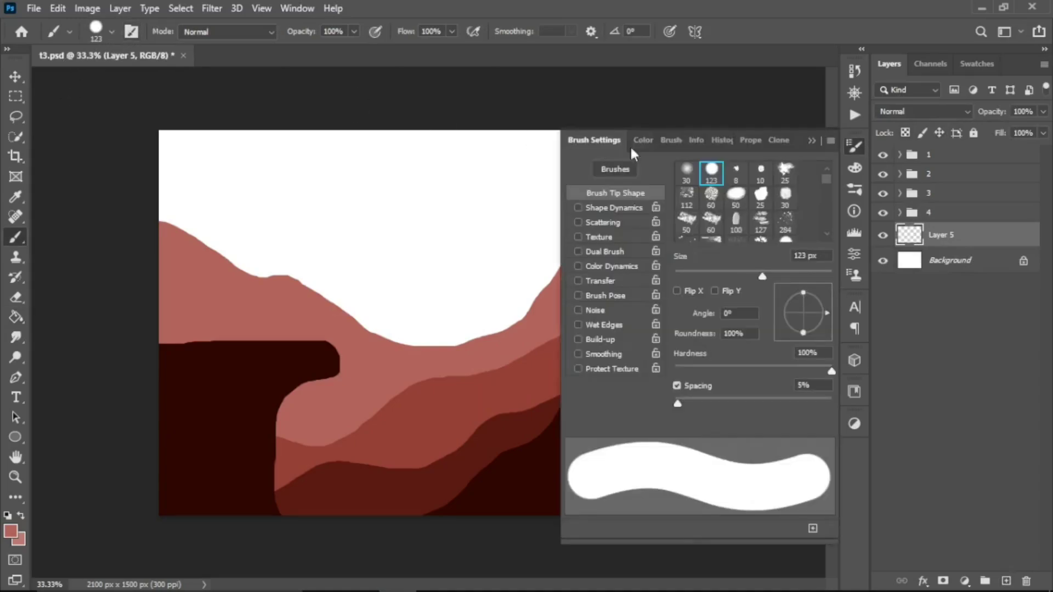
{"action": "mouse_move", "coordinate": [837, 181]}
{"action": "left_mouse_down"}
{"action": "mouse_move", "coordinate": [825, 183]}
{"action": "mouse_move", "coordinate": [839, 240]}
{"action": "left_mouse_up"}
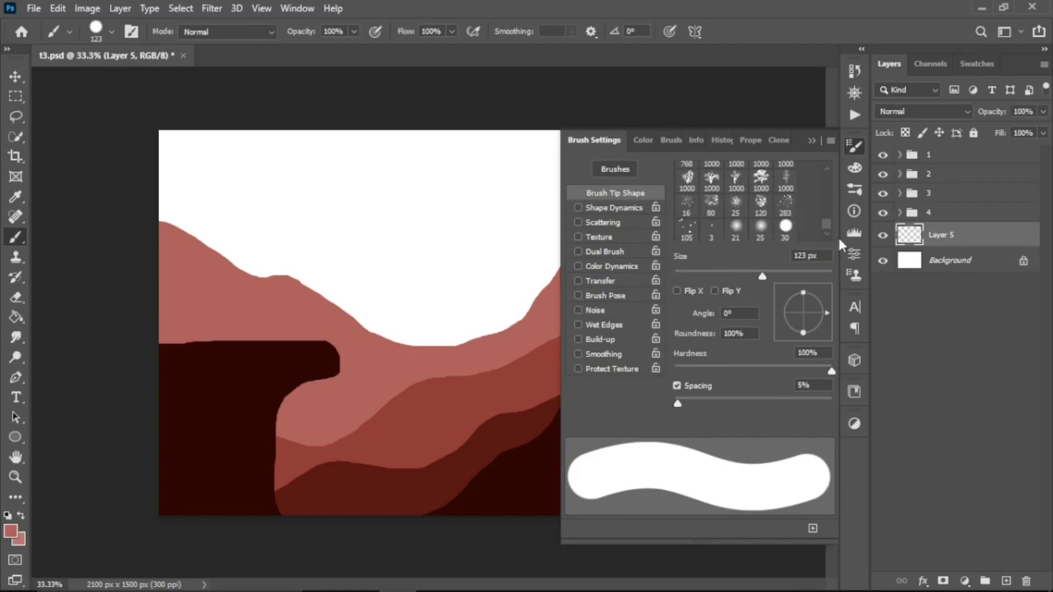
{"action": "left_click", "coordinate": [825, 167]}
{"action": "left_click", "coordinate": [825, 166]}
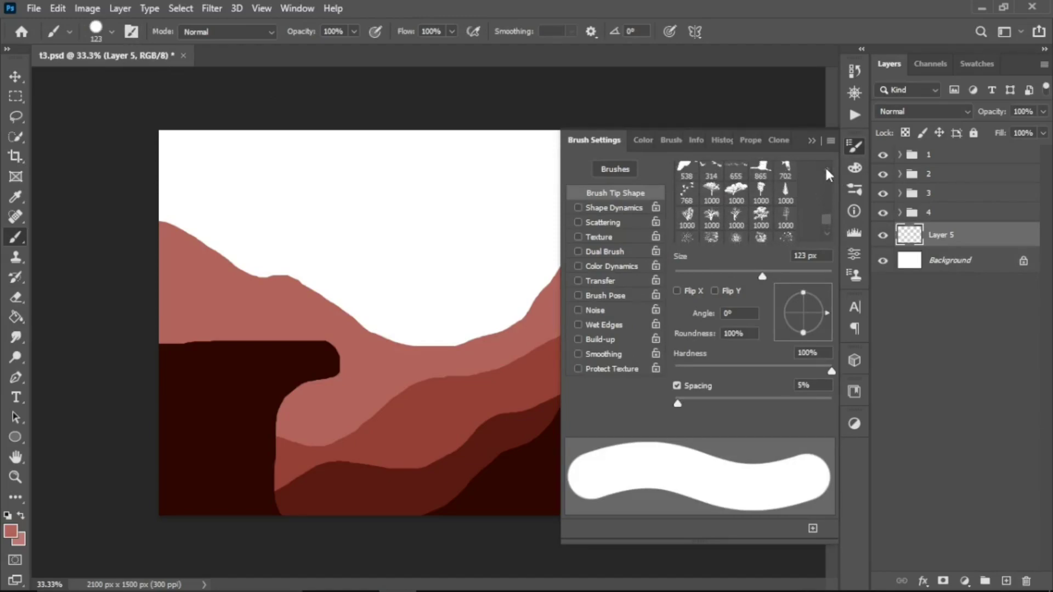
{"action": "left_click", "coordinate": [713, 195]}
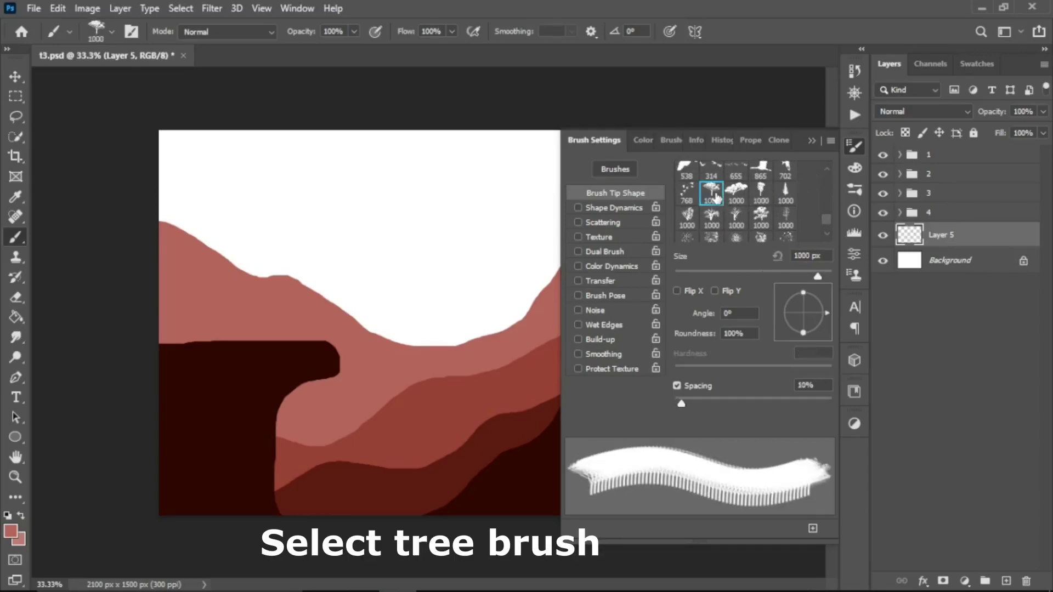
- Enlarge the tree brush to 1500 px, stamp a tree, and move it above the valley
{"action": "left_click", "coordinate": [812, 141]}
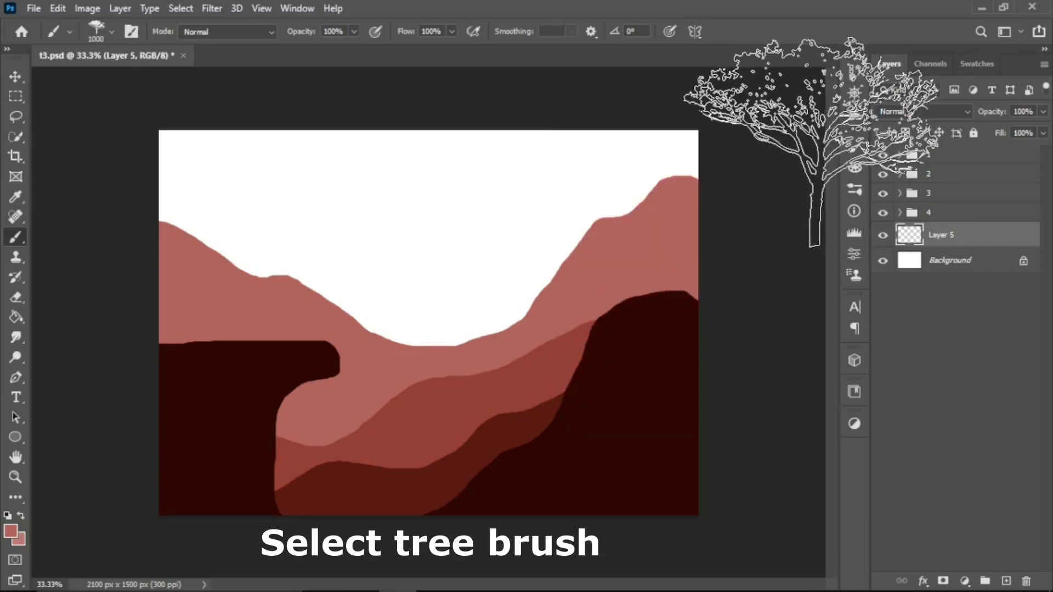
{"action": "key", "text": "bracketright"}
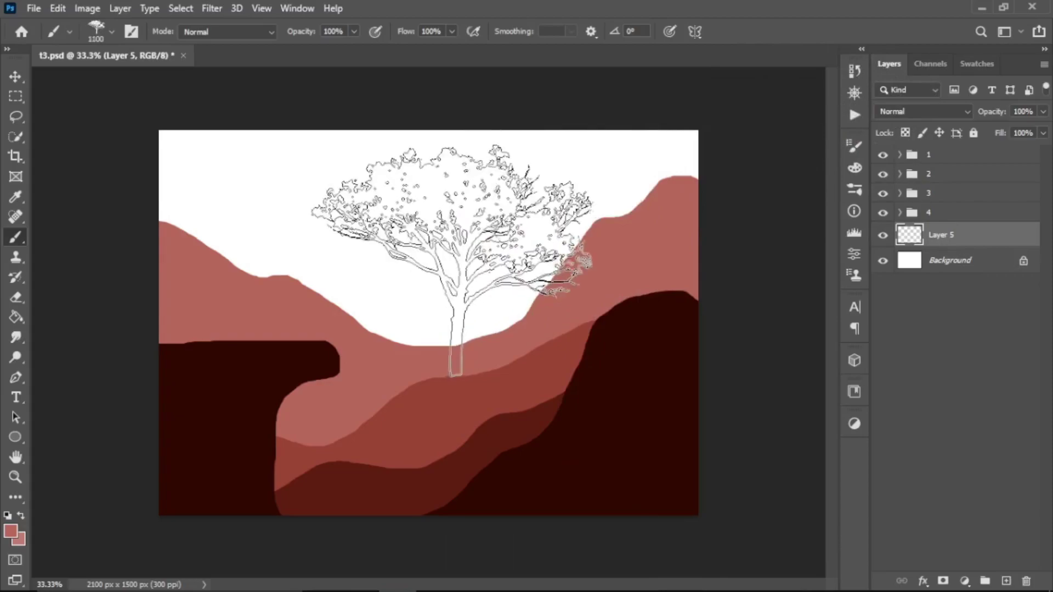
{"action": "key", "text": "bracketright"}
{"action": "key", "text": "bracketright"}
{"action": "key", "text": "bracketright"}
{"action": "key", "text": "bracketright"}
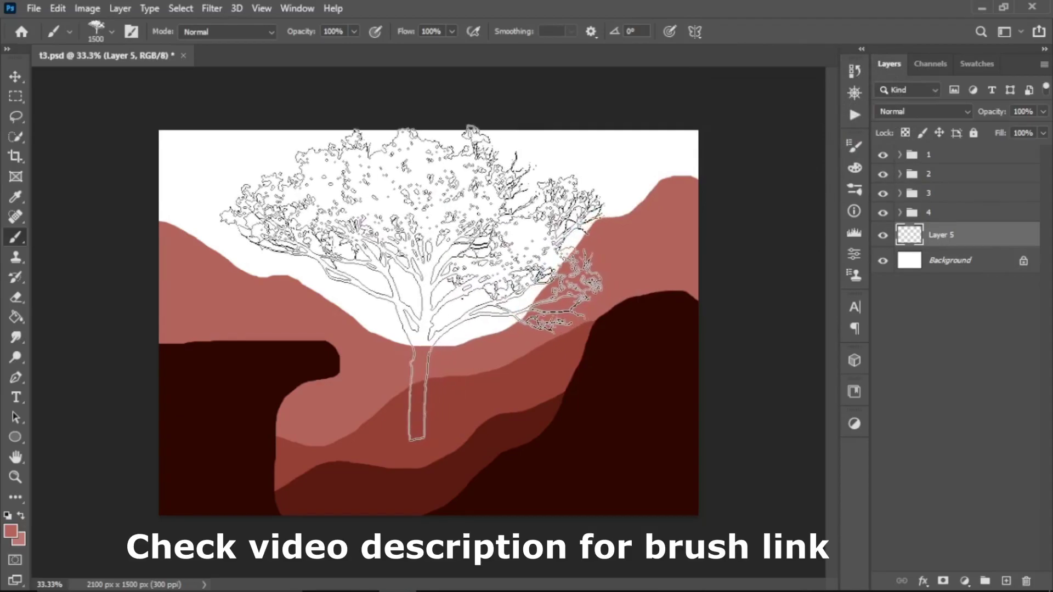
{"action": "left_click", "coordinate": [420, 294]}
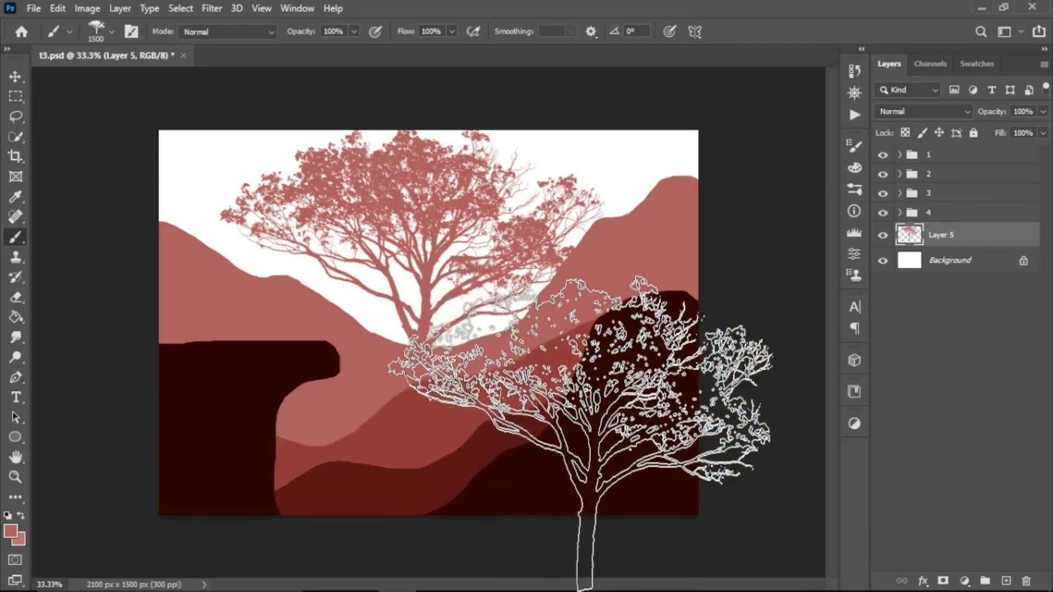
{"action": "key", "text": "v"}
{"action": "left_click_drag", "start_coordinate": [424, 211], "coordinate": [439, 210]}
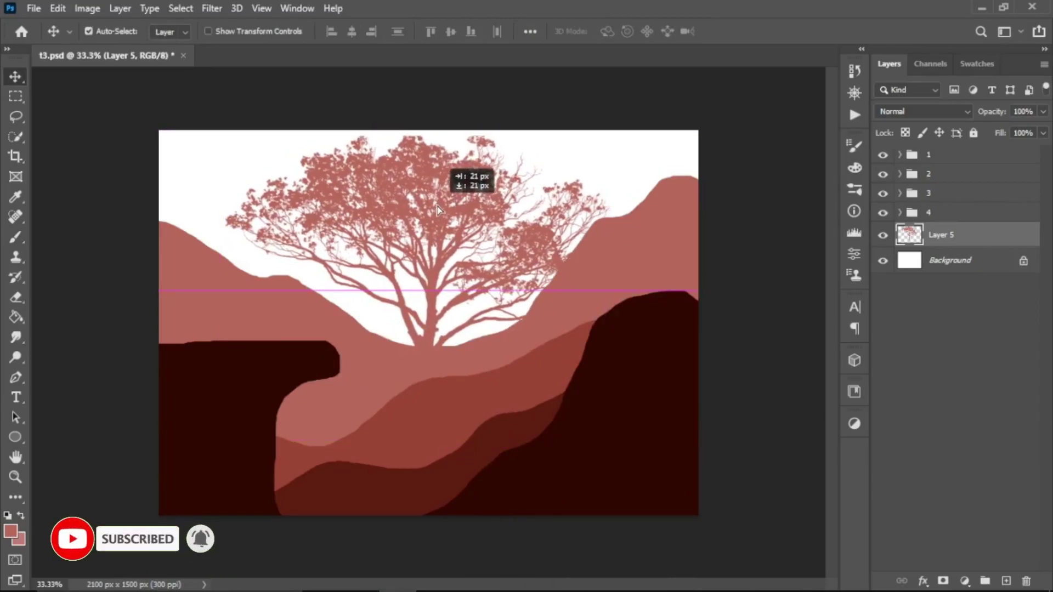
{"action": "left_click_drag", "start_coordinate": [438, 209], "coordinate": [438, 208]}
- Select Background, set the foreground to softer red #c17969, and show the adjustment layer list
{"action": "left_click", "coordinate": [956, 263]}
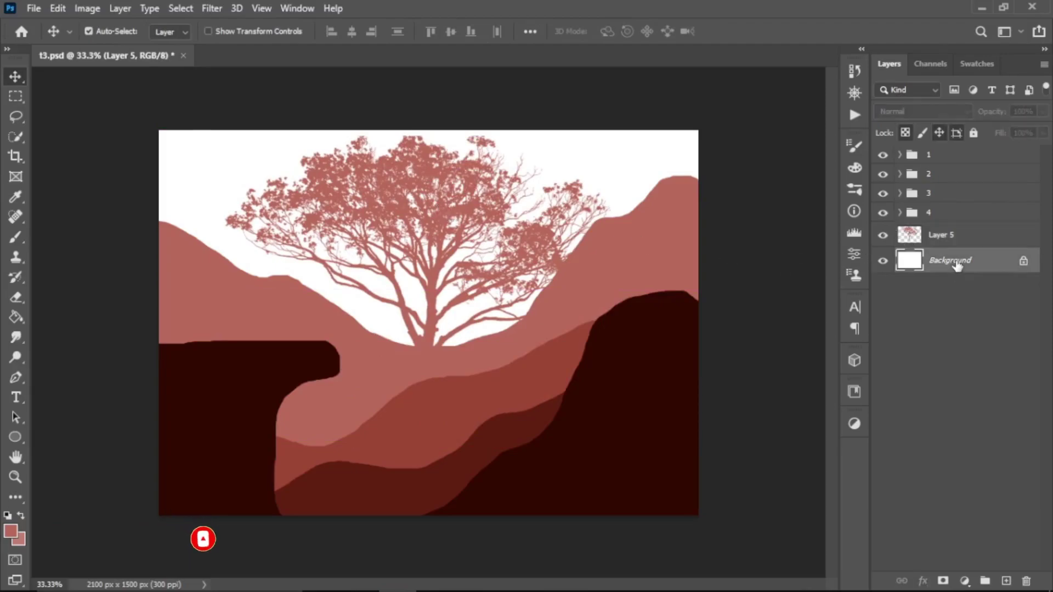
{"action": "left_click", "coordinate": [14, 533]}
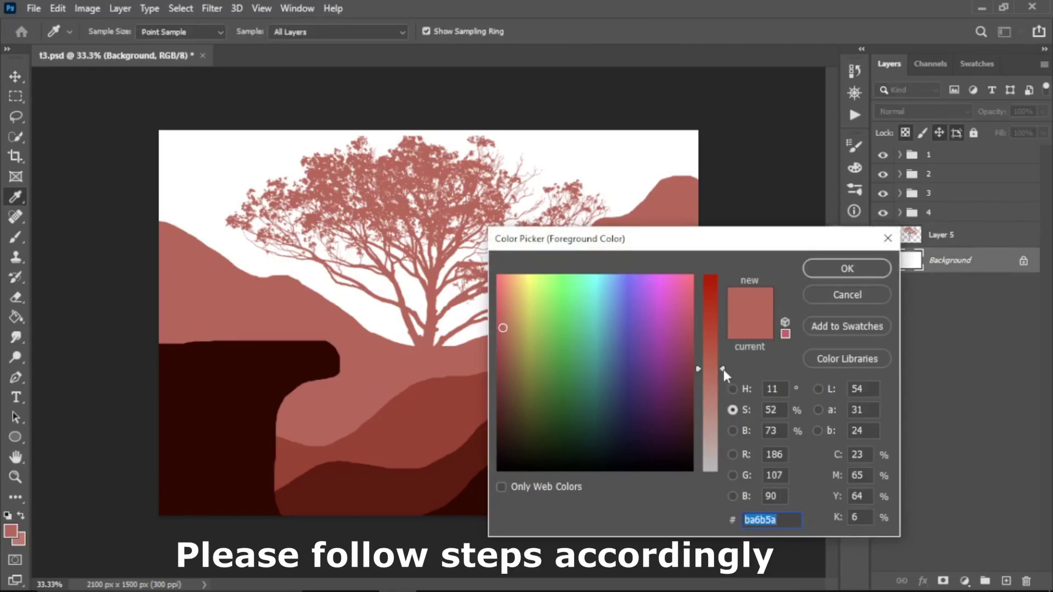
{"action": "left_click_drag", "start_coordinate": [723, 370], "coordinate": [723, 382]}
{"action": "left_click", "coordinate": [735, 432]}
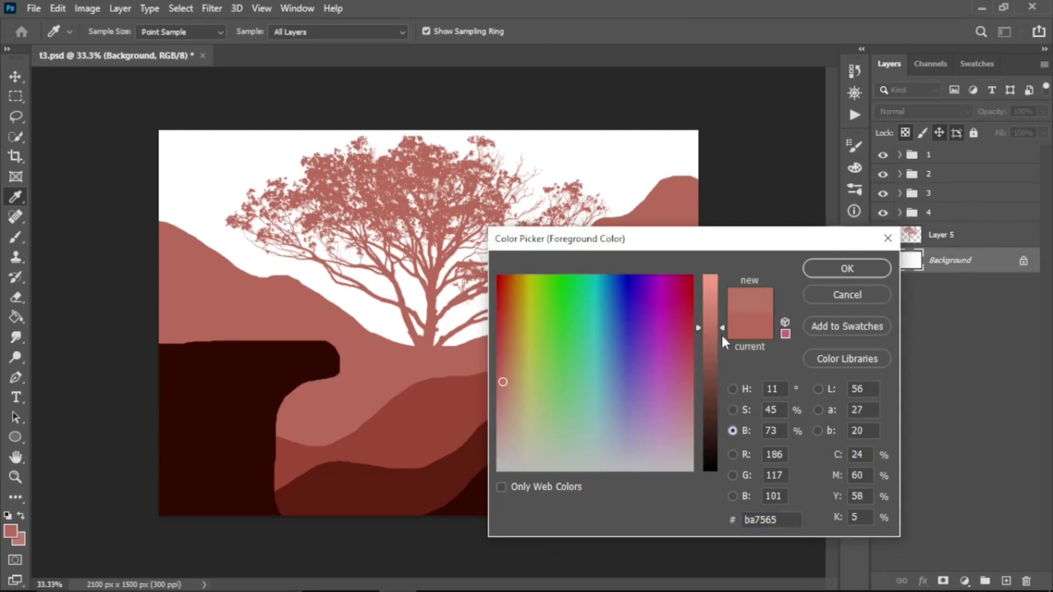
{"action": "left_click_drag", "start_coordinate": [722, 333], "coordinate": [721, 322]}
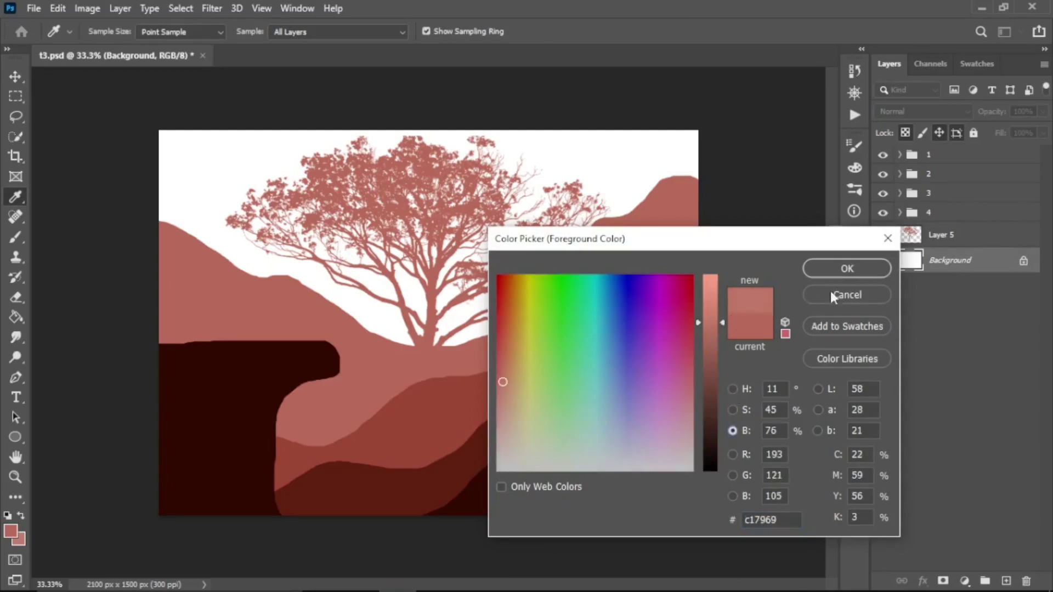
{"action": "left_click", "coordinate": [846, 269]}
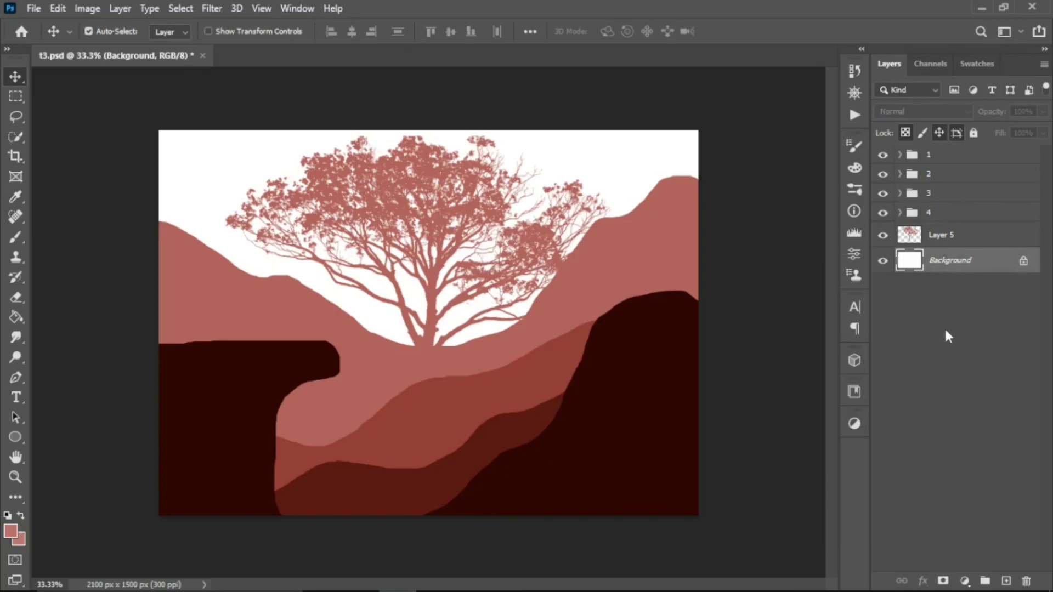
{"action": "left_click", "coordinate": [966, 581]}
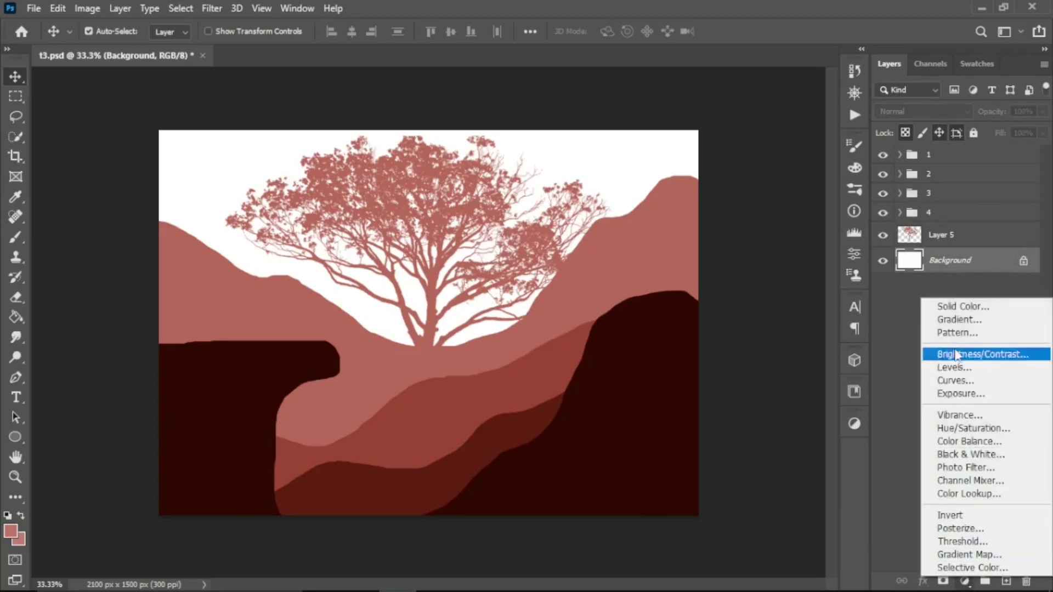
- Add a pale pink #e3a8a8 Solid Color fill layer above Background, toggling it to compare
{"action": "left_click", "coordinate": [950, 304]}
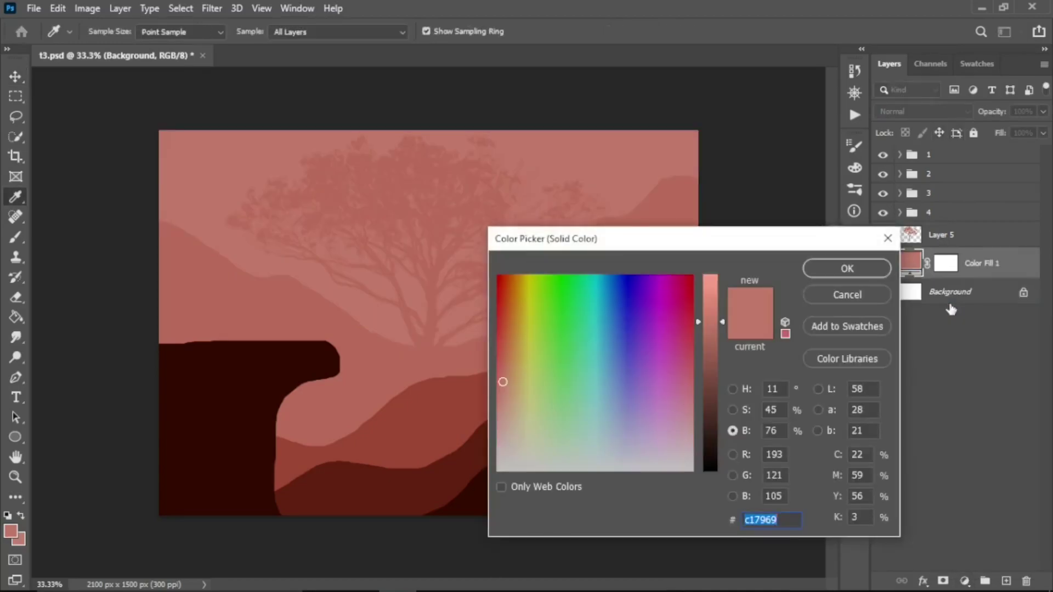
{"action": "left_click_drag", "start_coordinate": [664, 245], "coordinate": [767, 221]}
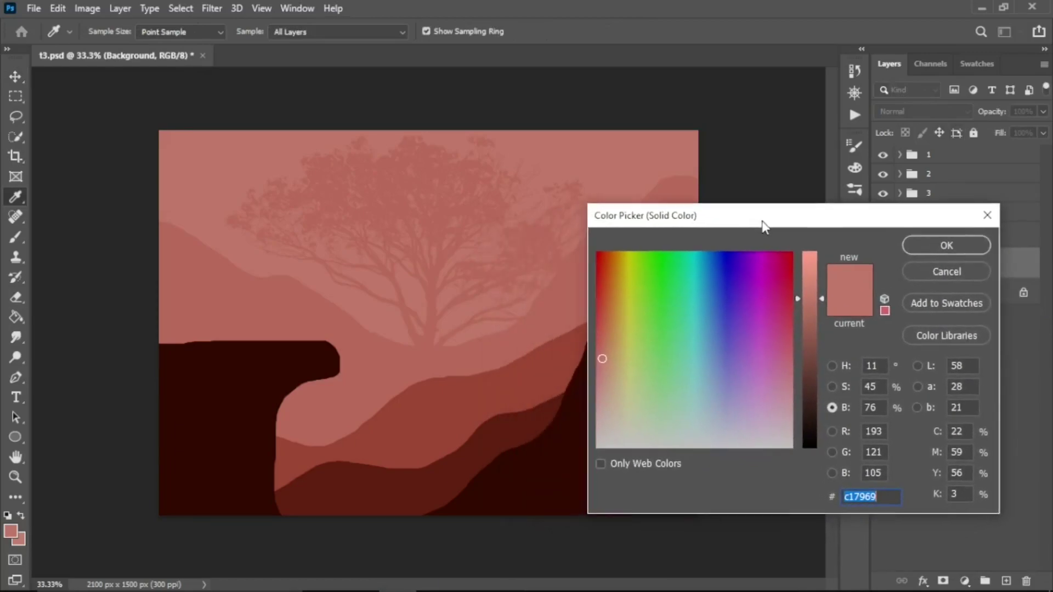
{"action": "mouse_move", "coordinate": [619, 376]}
{"action": "left_mouse_down"}
{"action": "mouse_move", "coordinate": [603, 413]}
{"action": "mouse_move", "coordinate": [579, 352]}
{"action": "mouse_move", "coordinate": [579, 397]}
{"action": "left_mouse_up"}
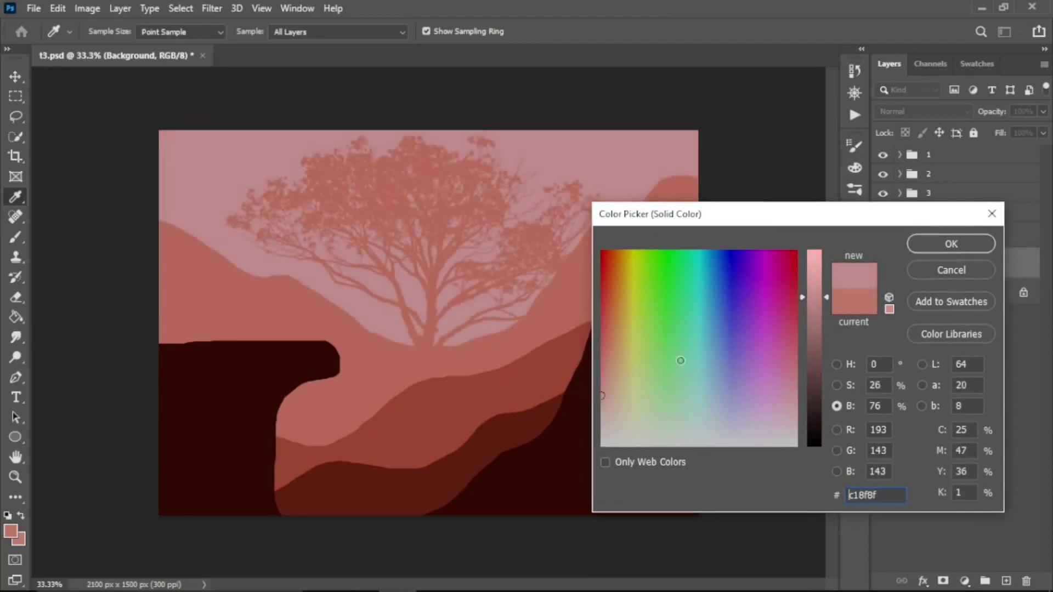
{"action": "left_click_drag", "start_coordinate": [830, 302], "coordinate": [819, 271]}
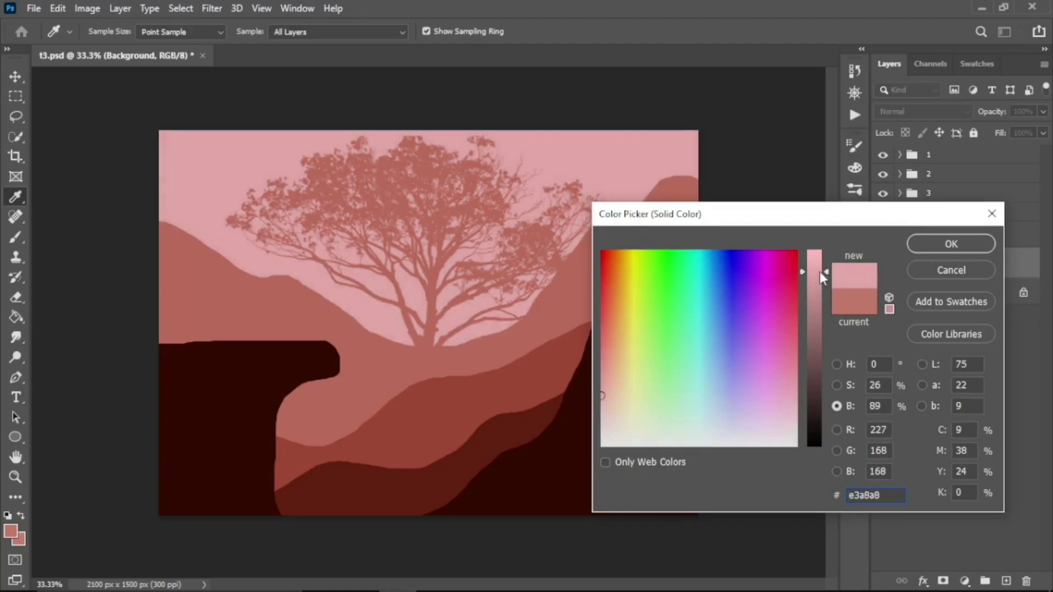
{"action": "left_click", "coordinate": [951, 244]}
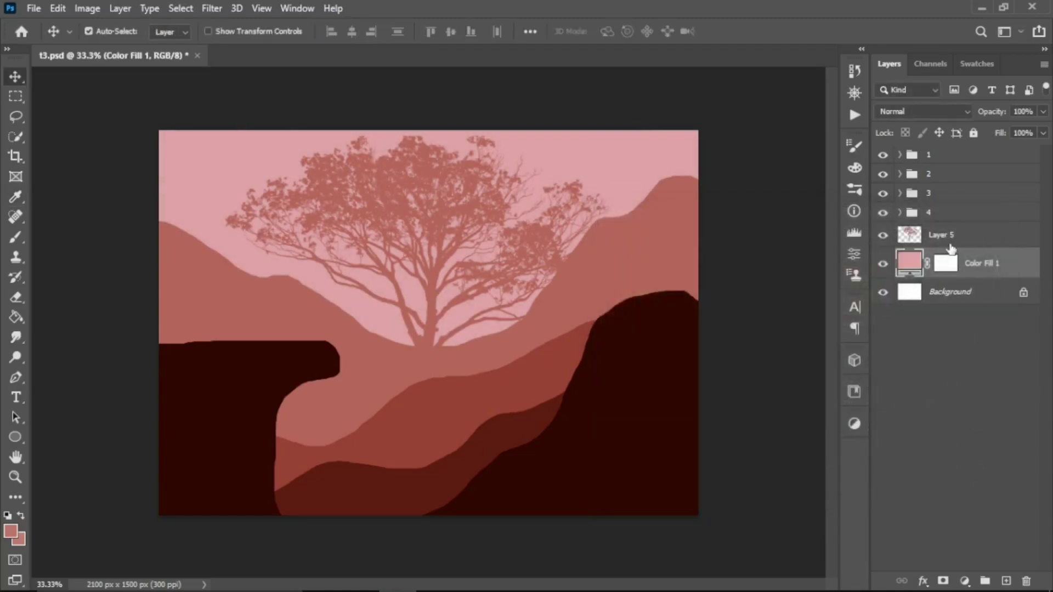
{"action": "left_click", "coordinate": [883, 263]}
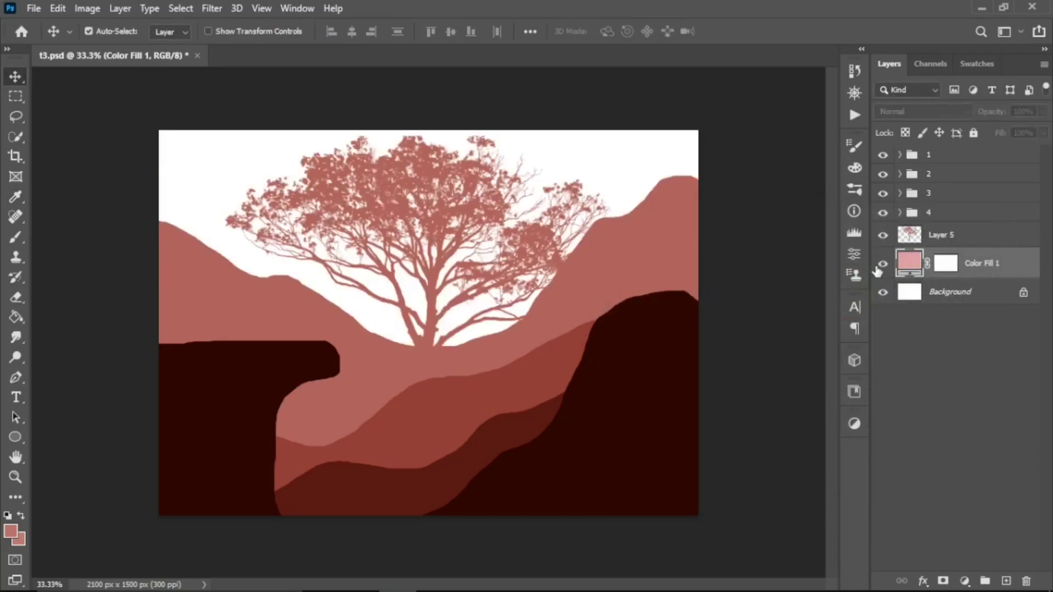
{"action": "left_click", "coordinate": [880, 266]}
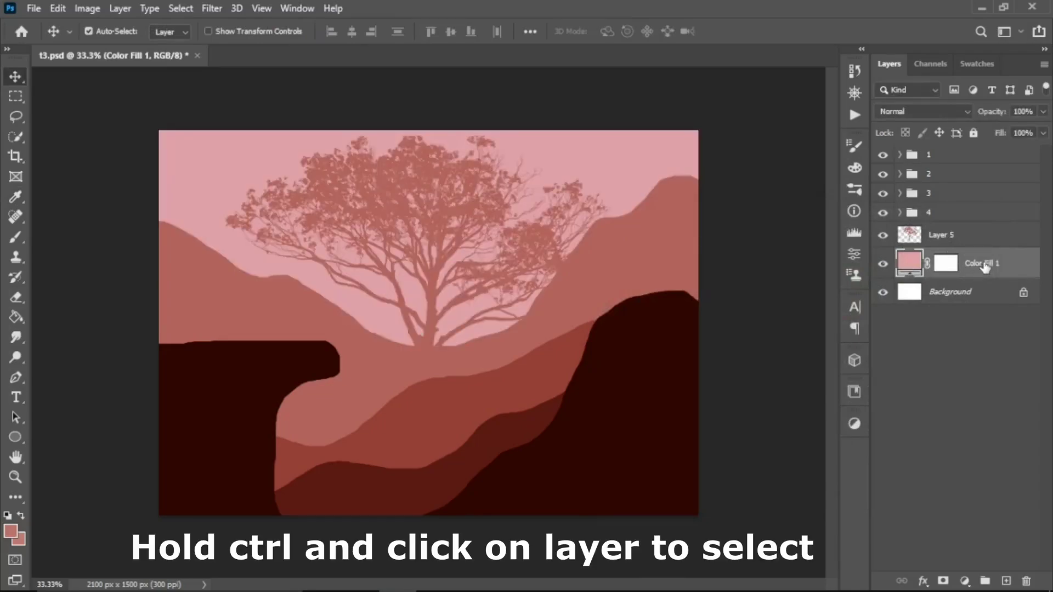
- Group Layer 5 and Color Fill 1 into a group named 'tree and background'
{"action": "left_click", "coordinate": [974, 237], "text": "ctrl"}
{"action": "key", "text": "ctrl+g"}
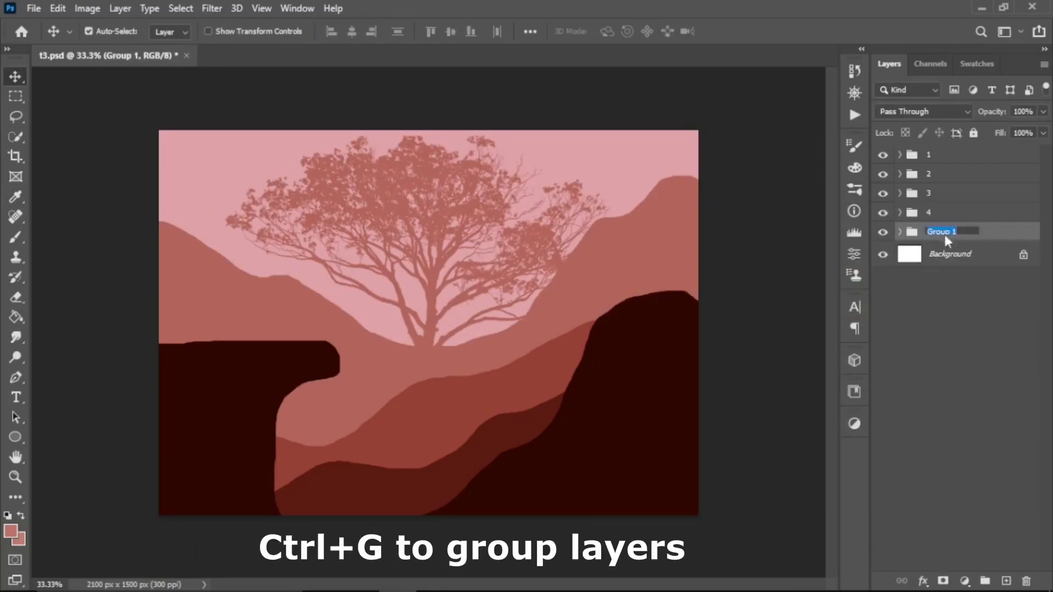
{"action": "type", "text": "t"}
{"action": "type", "text": "ree and b"}
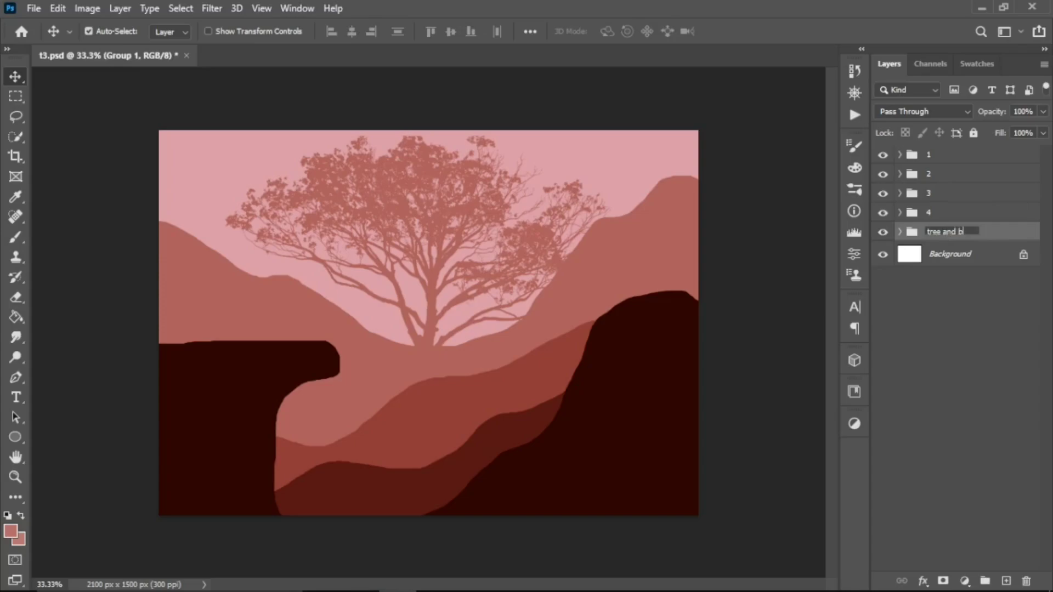
{"action": "type", "text": "ou"}
{"action": "type", "text": "nd"}
{"action": "key", "text": "Return"}
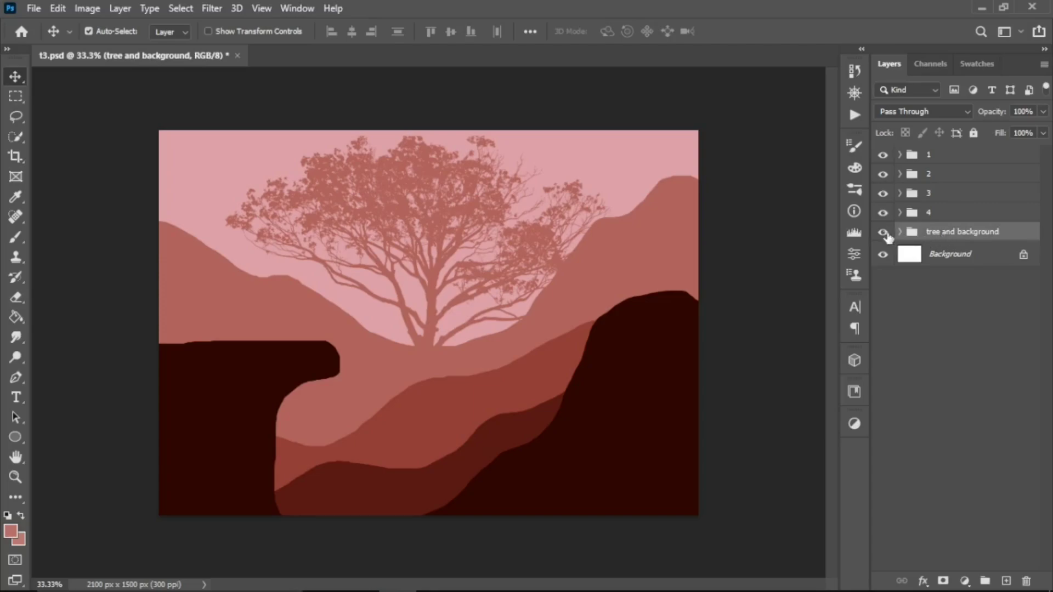
- Toggle the scenery groups' visibility to compare, then expand the tree and background group
{"action": "left_click_drag", "start_coordinate": [883, 155], "coordinate": [882, 231]}
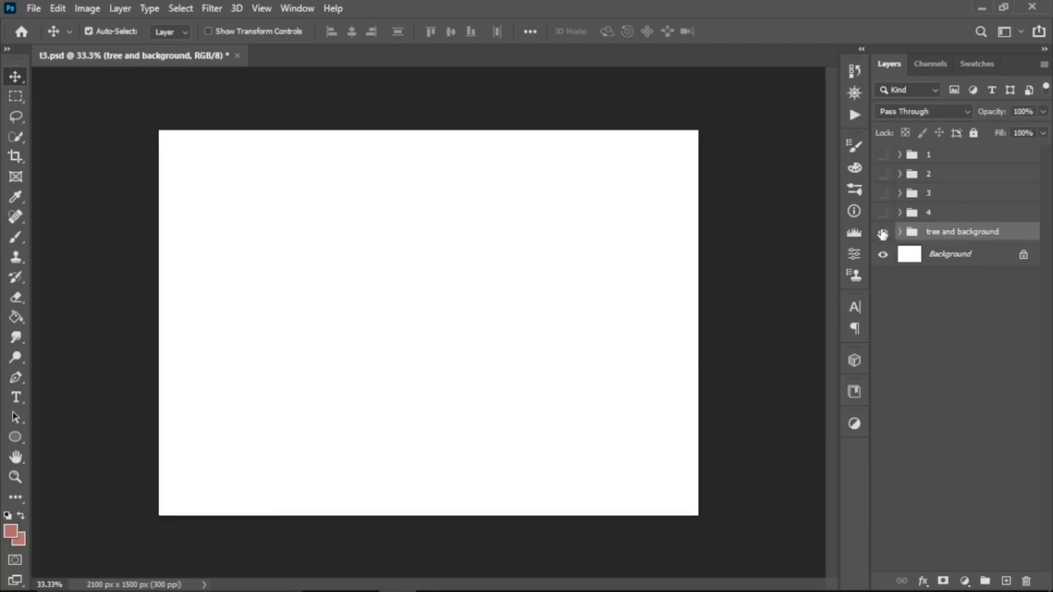
{"action": "left_click", "coordinate": [883, 233]}
{"action": "left_click_drag", "start_coordinate": [885, 195], "coordinate": [883, 165]}
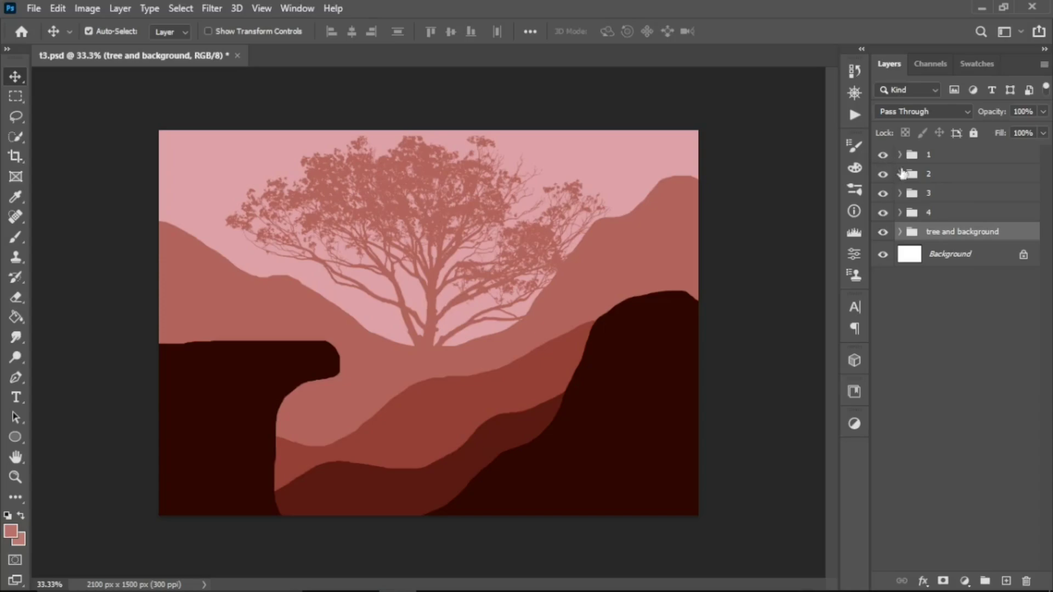
{"action": "left_click", "coordinate": [900, 232]}
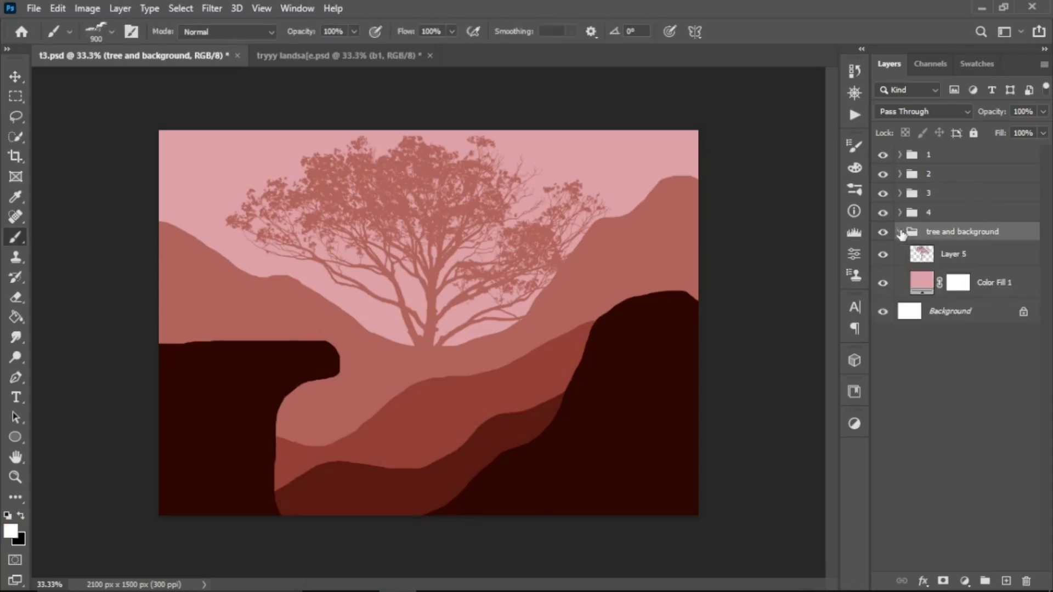
- Add a new layer named 'clouds' above Color Fill 1
{"action": "left_click", "coordinate": [995, 283]}
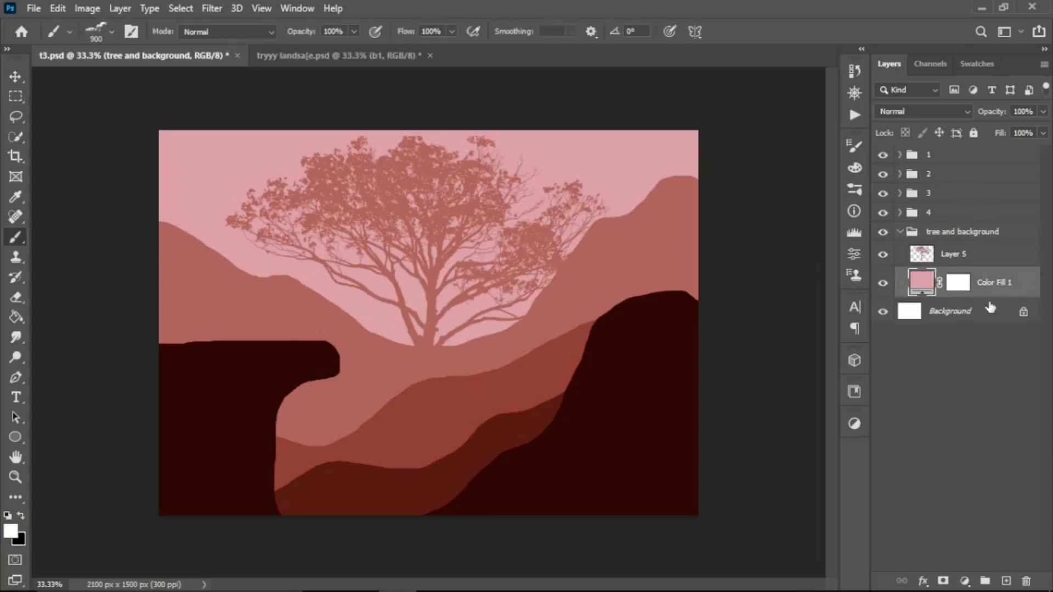
{"action": "left_click", "coordinate": [1007, 582]}
{"action": "double_click", "coordinate": [957, 279]}
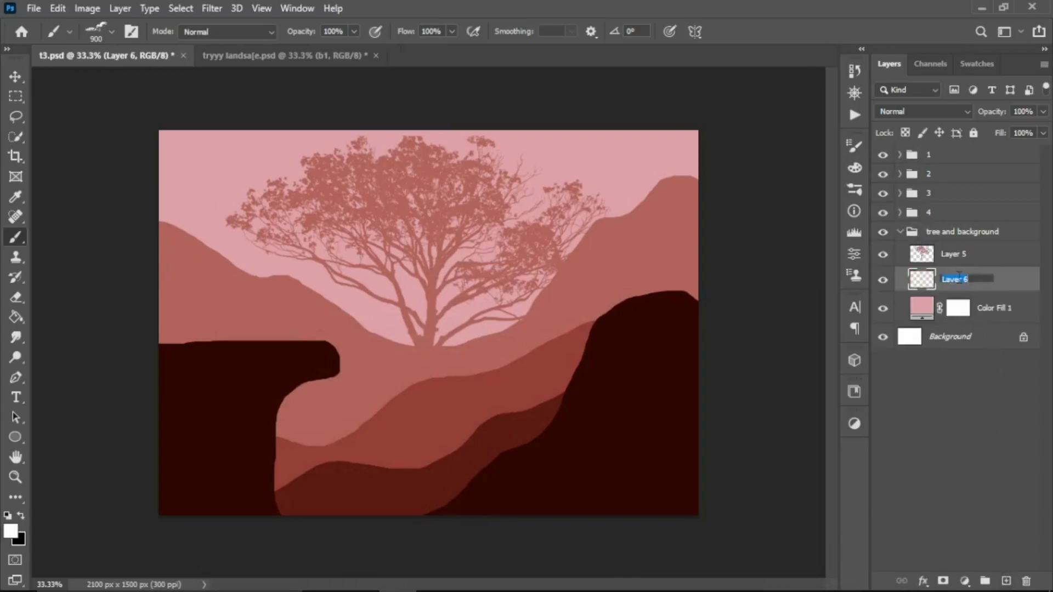
{"action": "type", "text": "clouds"}
{"action": "key", "text": "Return"}
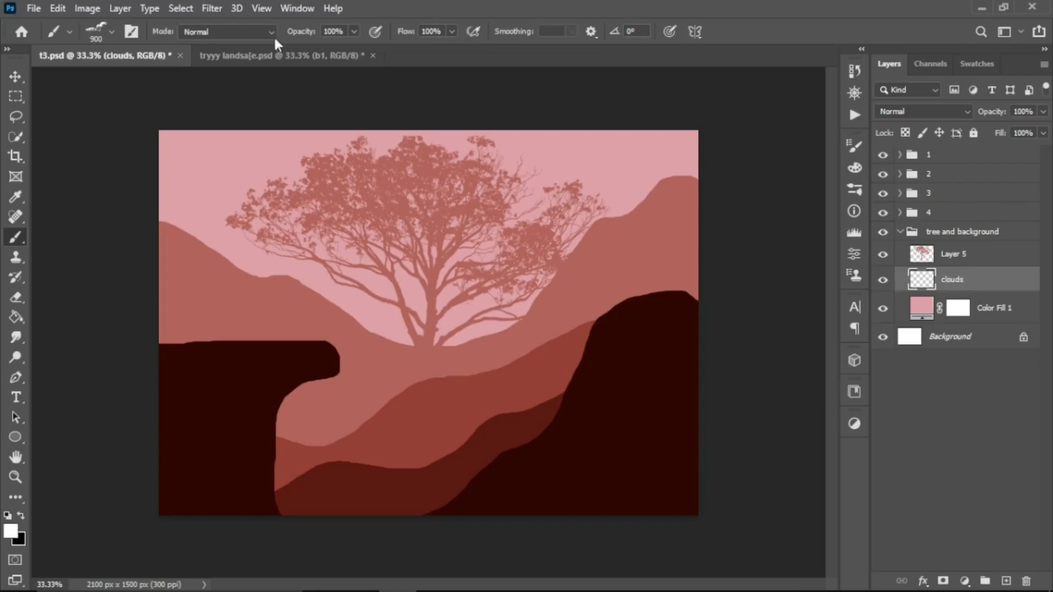
- Choose the cloud brush tip and stamp white clouds in the upper-left sky and behind the tree
{"action": "left_click", "coordinate": [133, 34]}
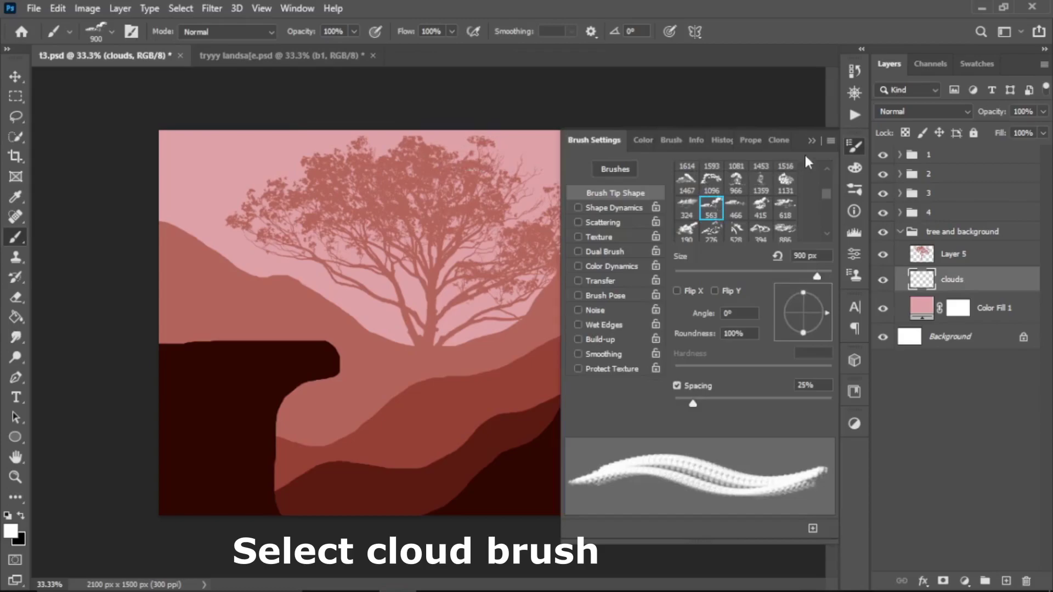
{"action": "left_click", "coordinate": [812, 141]}
{"action": "key", "text": "bracketleft"}
{"action": "key", "text": "bracketleft"}
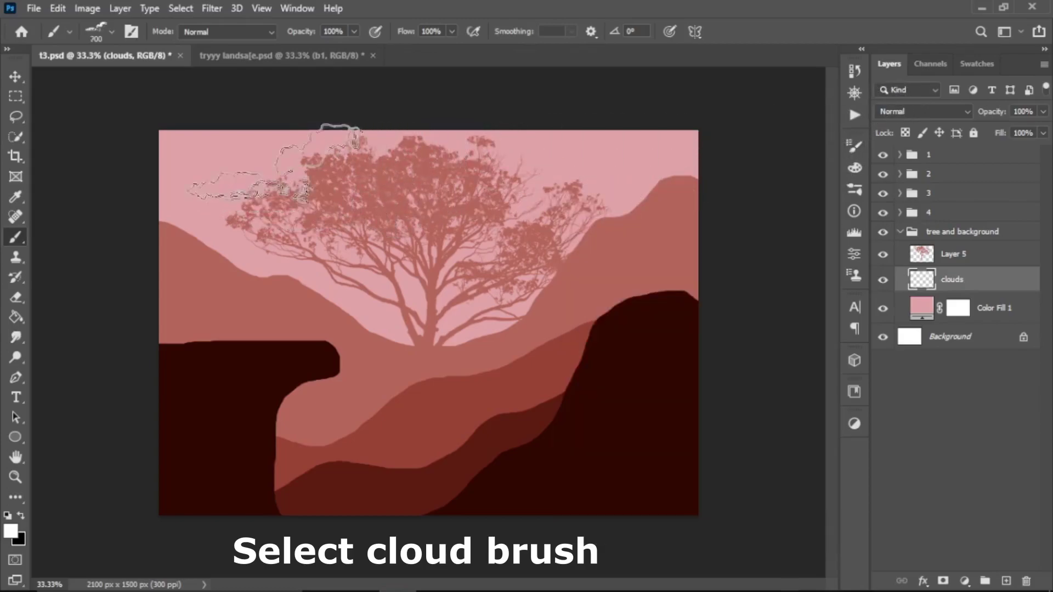
{"action": "left_click", "coordinate": [233, 164]}
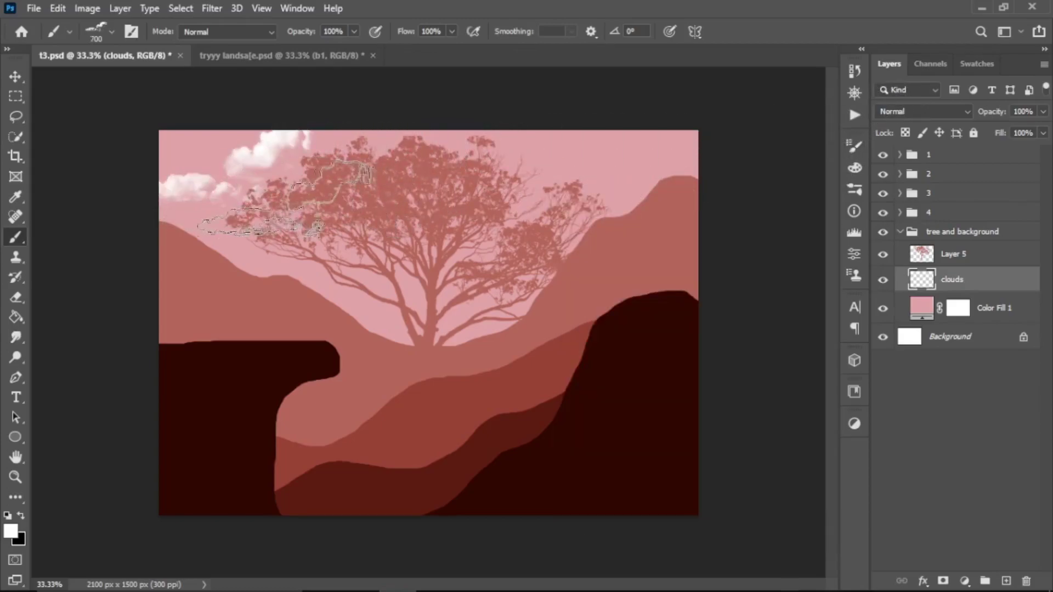
{"action": "left_click", "coordinate": [305, 244]}
{"action": "key", "text": "bracketright"}
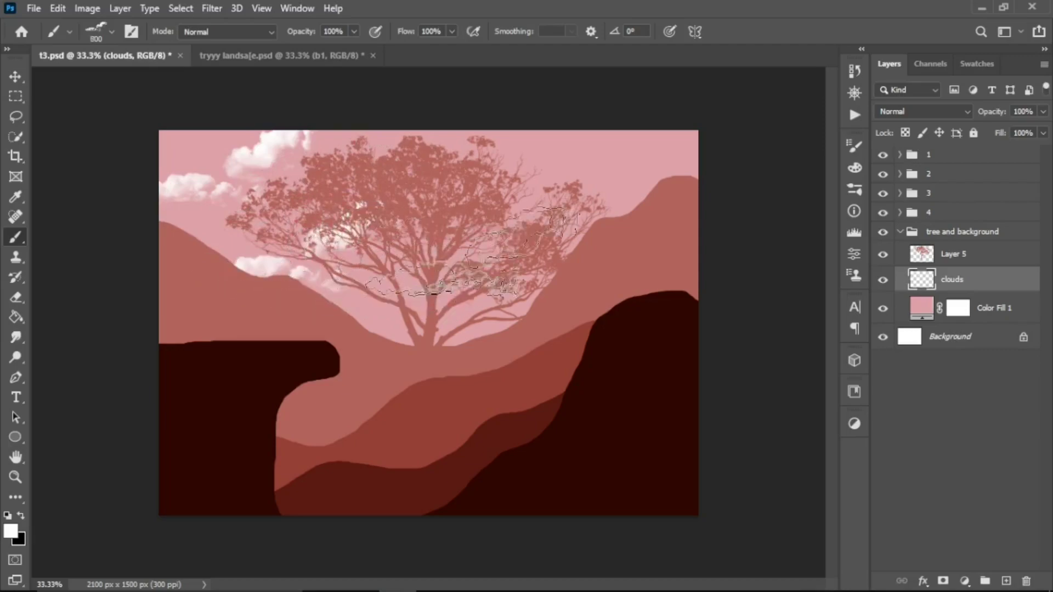
{"action": "key", "text": "bracketleft"}
{"action": "key", "text": "bracketleft"}
{"action": "key", "text": "bracketleft"}
- Stamp more clouds across the upper-right sky and behind the tree, then set opacity to 54%
{"action": "left_click", "coordinate": [623, 156]}
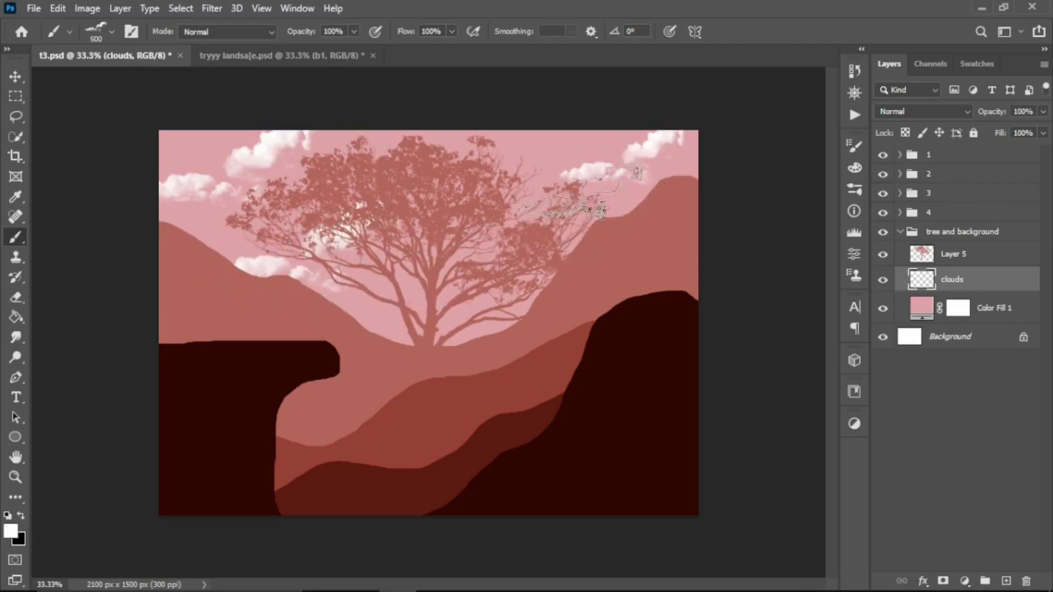
{"action": "left_click", "coordinate": [554, 148]}
{"action": "key", "text": "bracketright"}
{"action": "key", "text": "bracketright"}
{"action": "key", "text": "bracketright"}
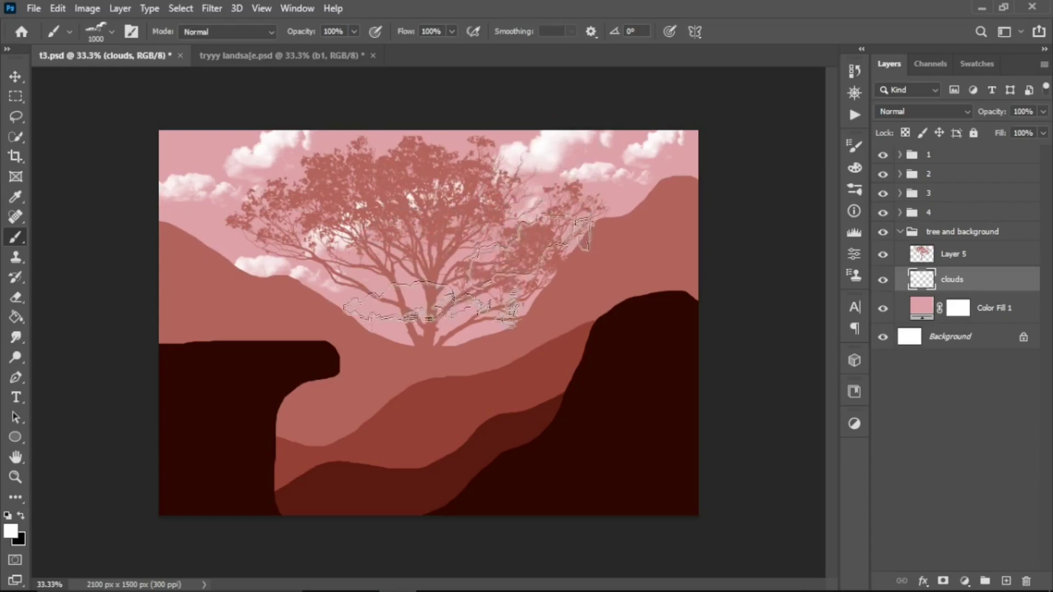
{"action": "left_click", "coordinate": [527, 283]}
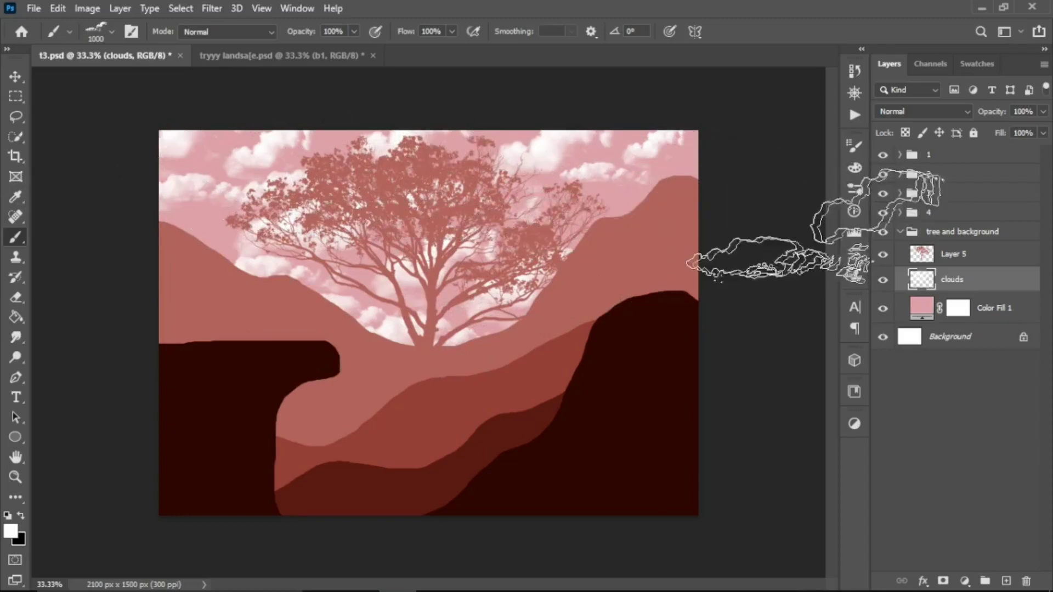
{"action": "left_click", "coordinate": [1043, 112]}
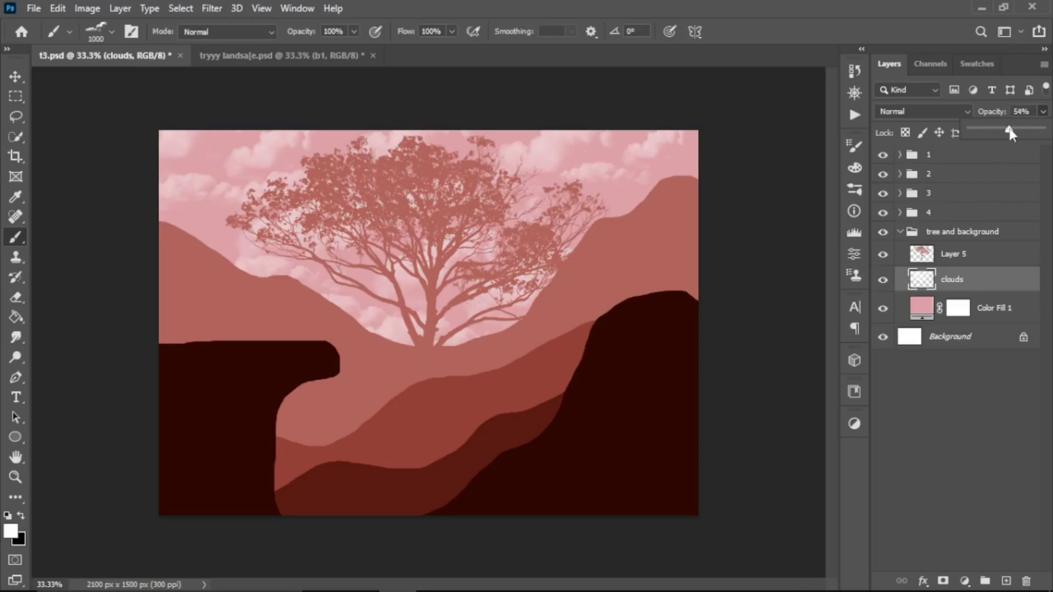
{"action": "left_click", "coordinate": [901, 235]}
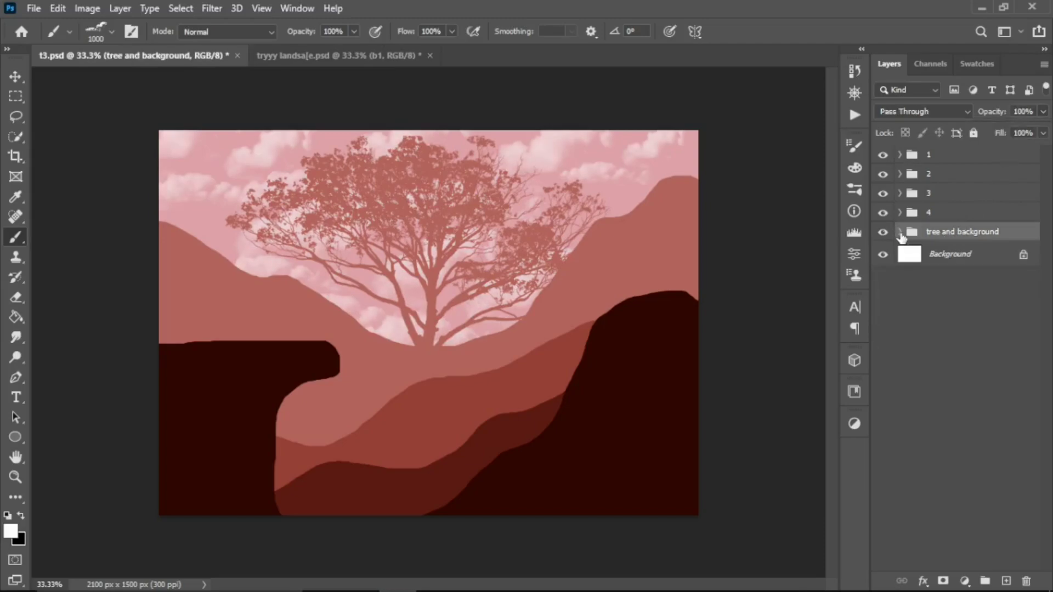
- Move the Layer 4 back hill range about 54 px lower
{"action": "key", "text": "v"}
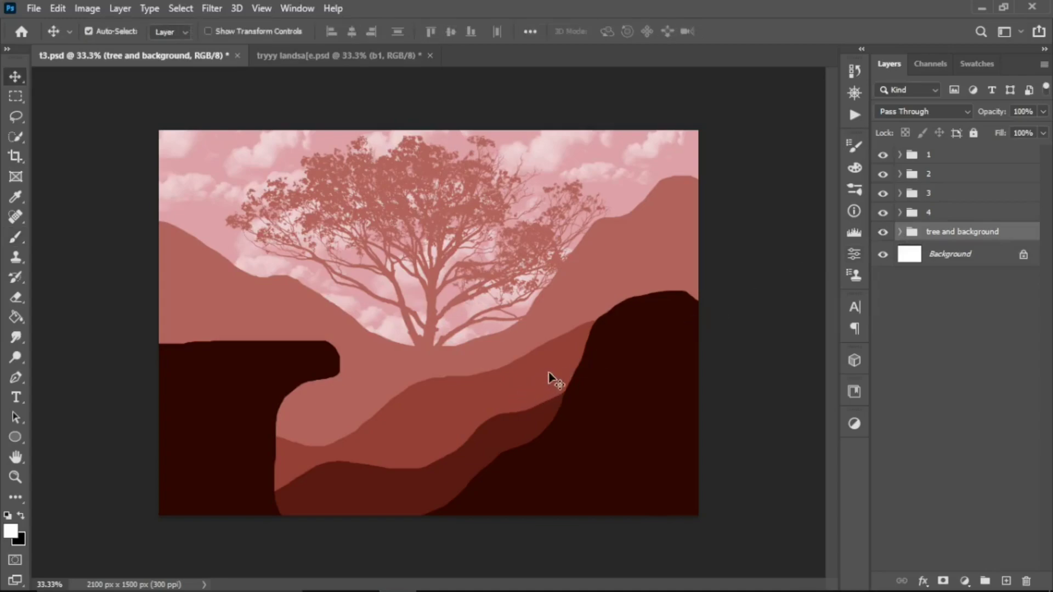
{"action": "key", "text": "ctrl+v"}
{"action": "left_click_drag", "start_coordinate": [660, 234], "coordinate": [664, 249]}
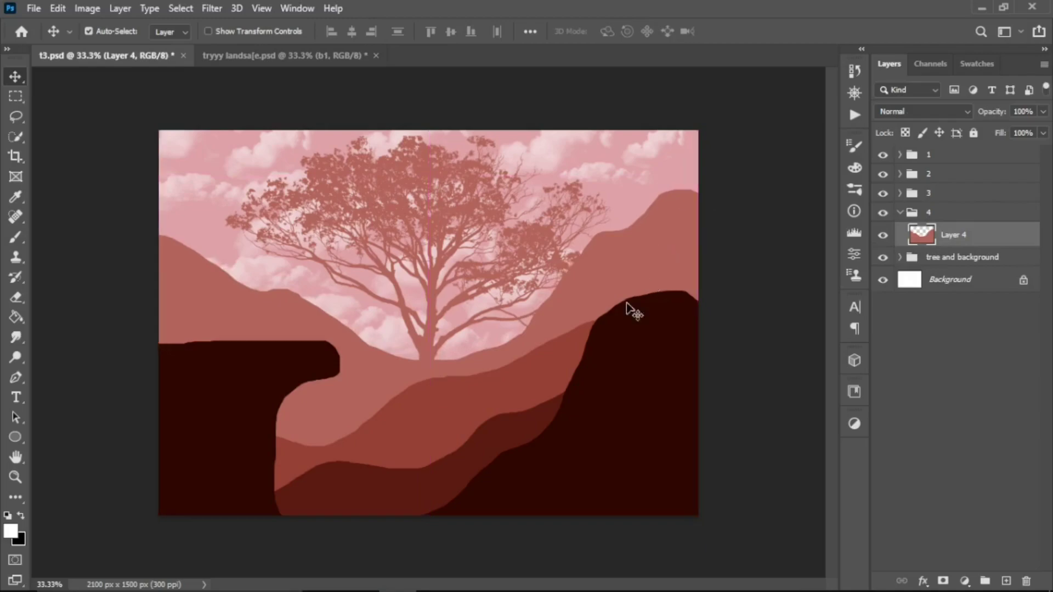
- Collapse and toggle group 4 to check the shift, then select group 4
{"action": "left_click", "coordinate": [911, 212]}
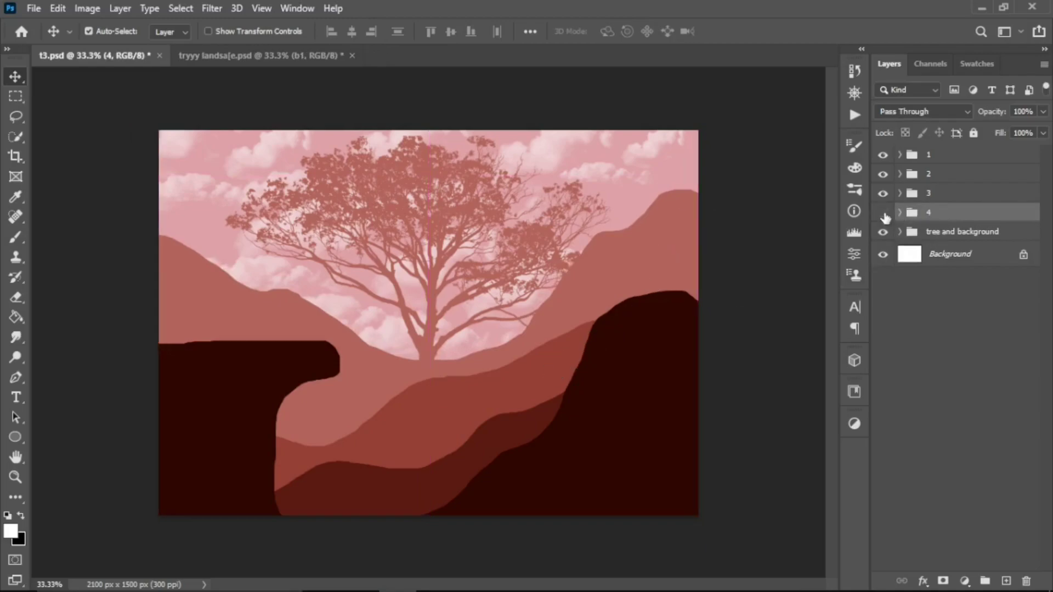
{"action": "left_click", "coordinate": [883, 213]}
{"action": "left_click", "coordinate": [883, 213]}
{"action": "left_click", "coordinate": [974, 232]}
{"action": "key", "text": "b"}
{"action": "left_click", "coordinate": [963, 213]}
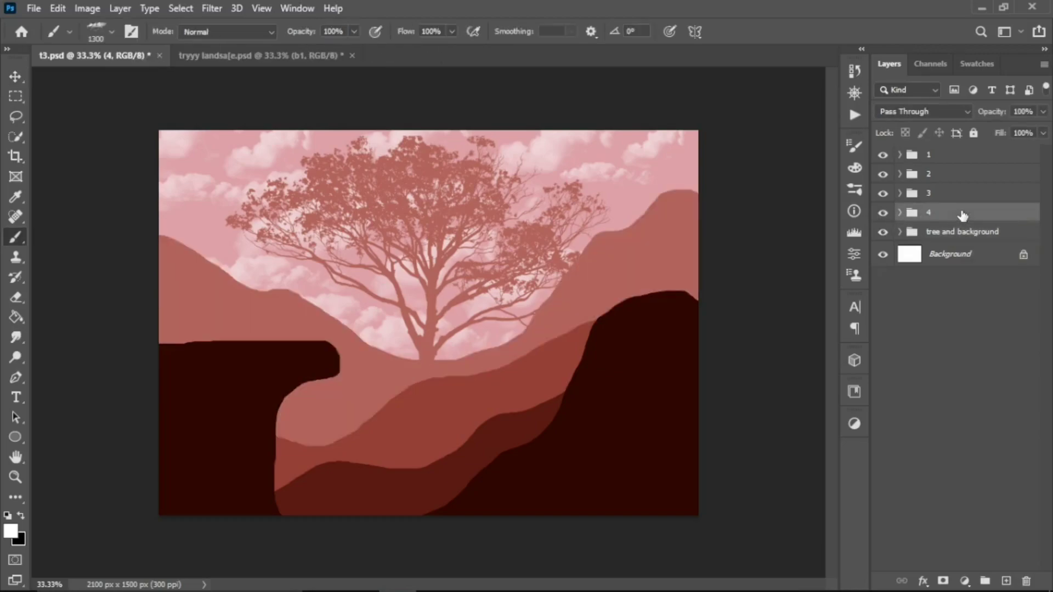
- Paint soft white mist across the hills on a new layer at 46% opacity
{"action": "left_click", "coordinate": [1005, 581]}
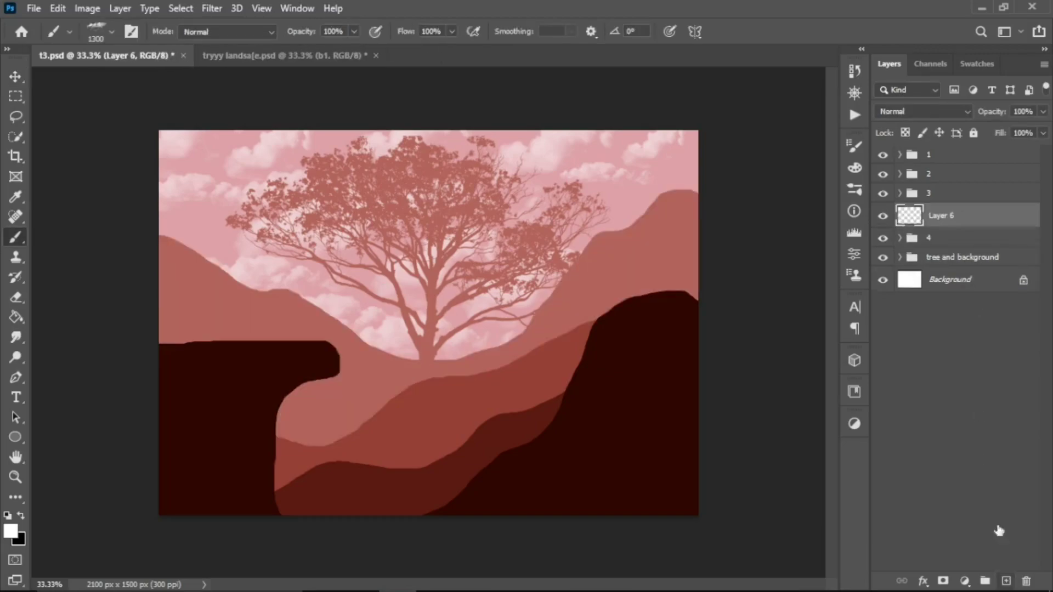
{"action": "key", "text": "bracketright"}
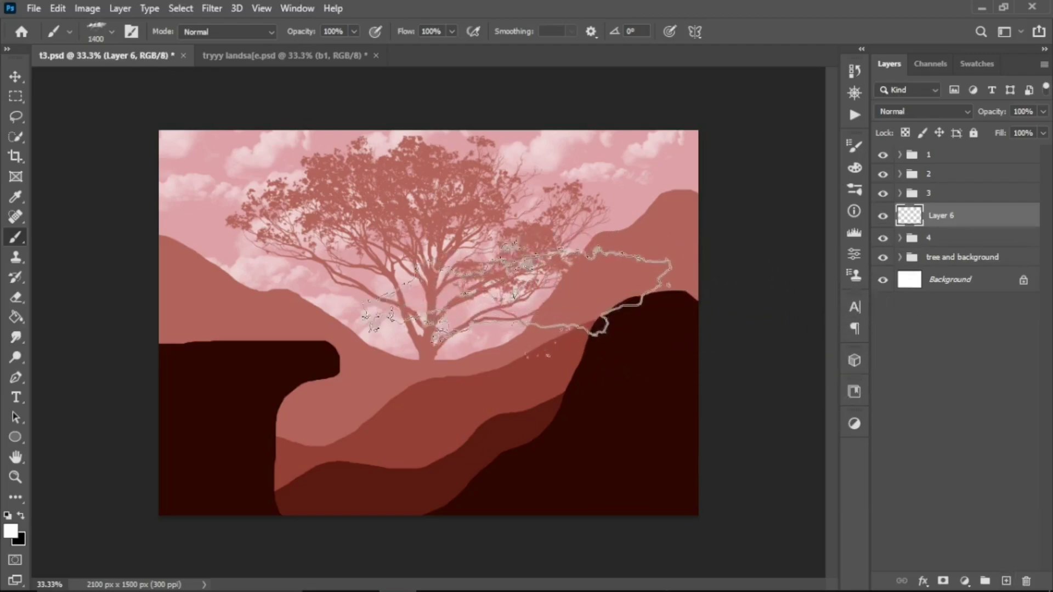
{"action": "mouse_move", "coordinate": [554, 324]}
{"action": "left_mouse_down"}
{"action": "mouse_move", "coordinate": [535, 376]}
{"action": "mouse_move", "coordinate": [156, 343]}
{"action": "mouse_move", "coordinate": [337, 450]}
{"action": "left_mouse_up"}
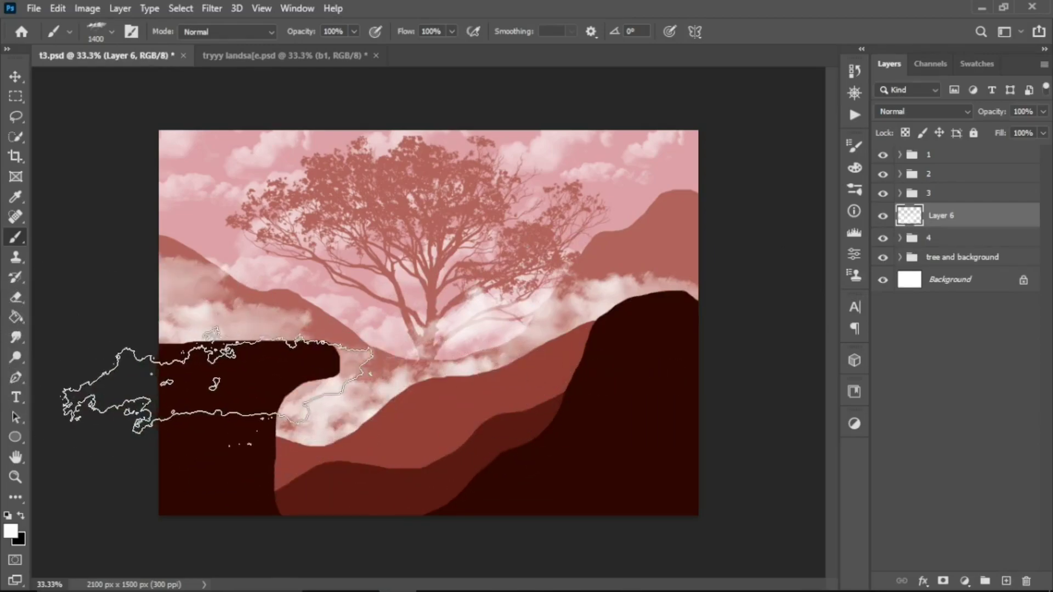
{"action": "mouse_move", "coordinate": [1045, 112]}
{"action": "left_mouse_down"}
{"action": "mouse_move", "coordinate": [1030, 131]}
{"action": "mouse_move", "coordinate": [997, 132]}
{"action": "left_mouse_up"}
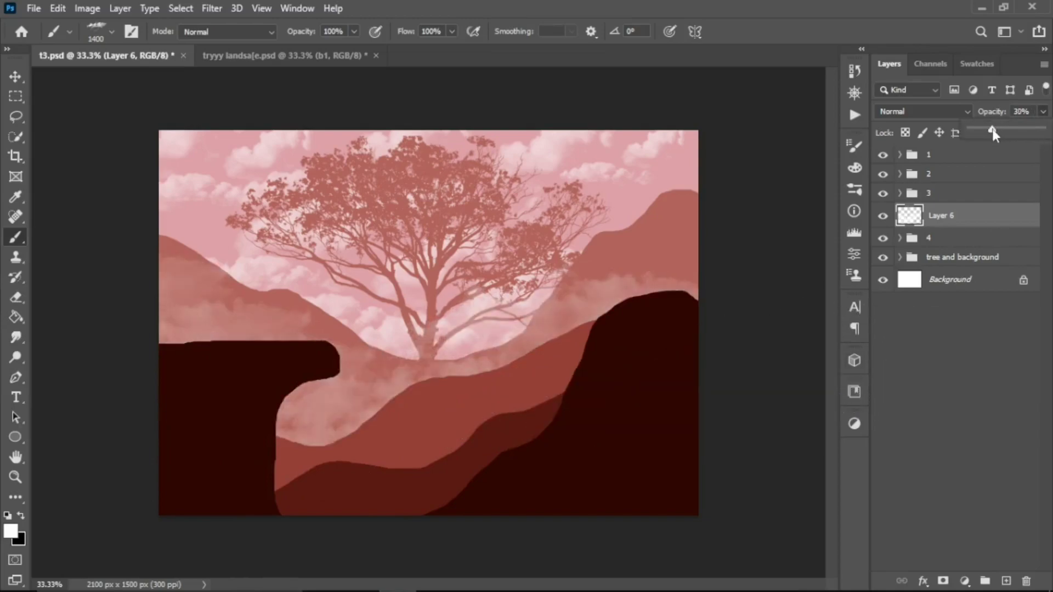
{"action": "left_click_drag", "start_coordinate": [1003, 131], "coordinate": [1005, 131]}
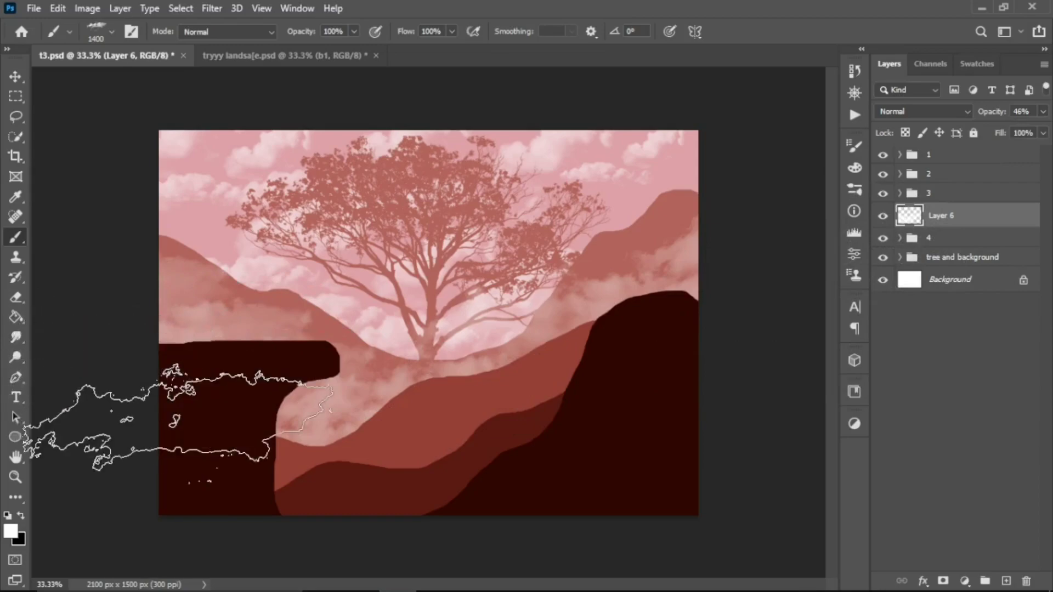
- Rename the mist layer 'clouds' and toggle its visibility to compare
{"action": "double_click", "coordinate": [947, 217]}
{"action": "type", "text": "clouds"}
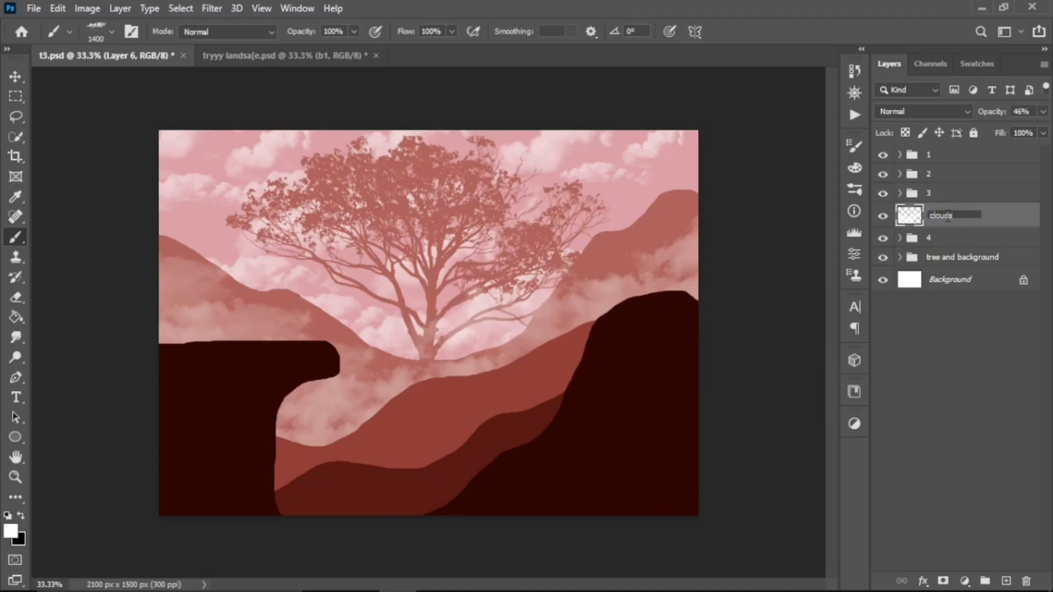
{"action": "key", "text": "Return"}
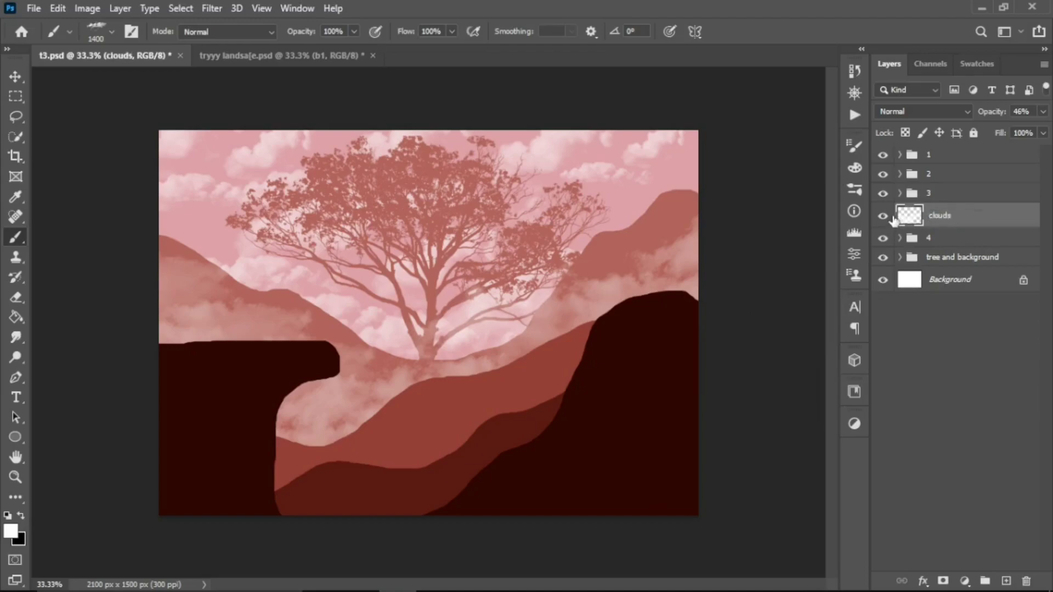
{"action": "left_click", "coordinate": [891, 218]}
{"action": "left_click", "coordinate": [891, 217]}
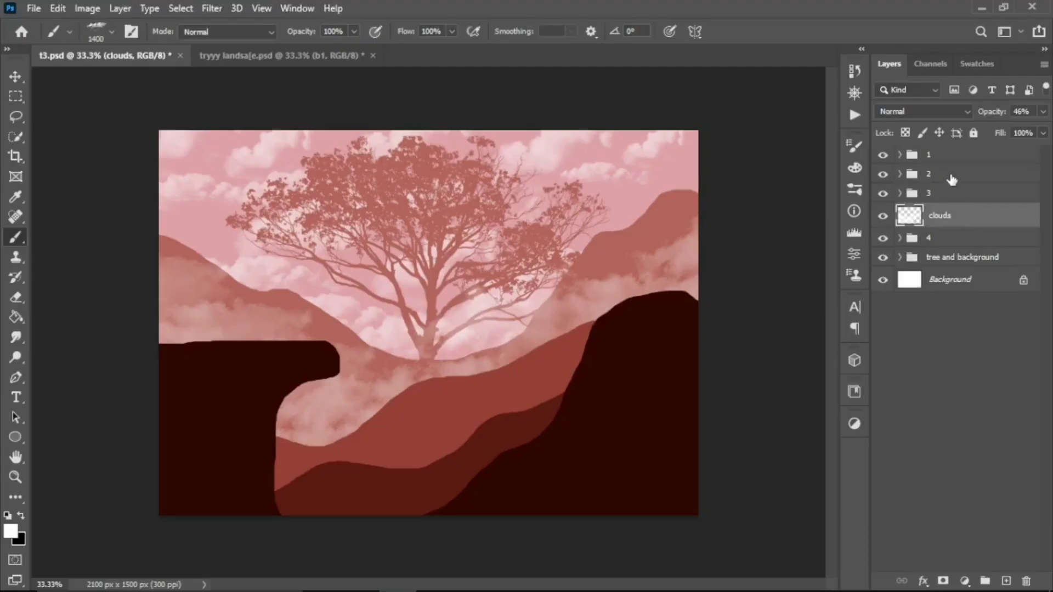
{"action": "left_click", "coordinate": [952, 176]}
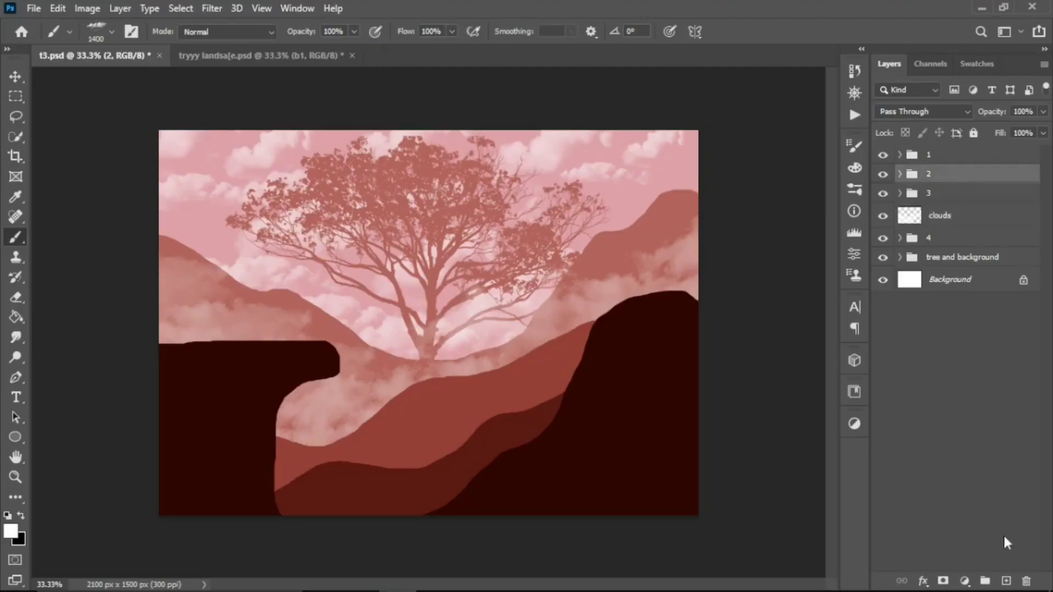
- Add a new layer above group 2 and sample the dark cliff colour #320a01 as foreground
{"action": "left_click", "coordinate": [1007, 582]}
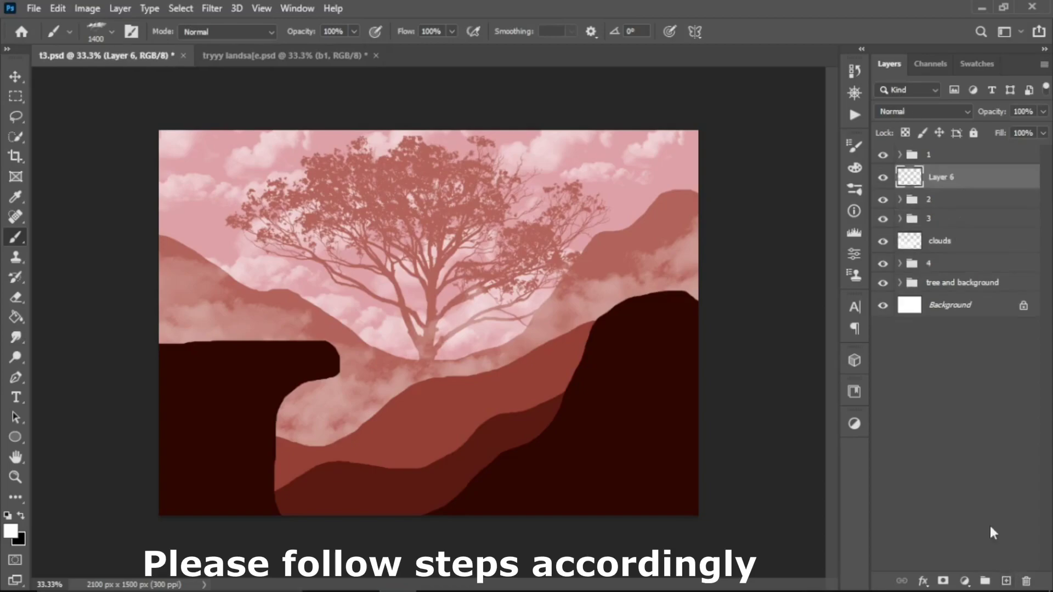
{"action": "left_click", "coordinate": [14, 534]}
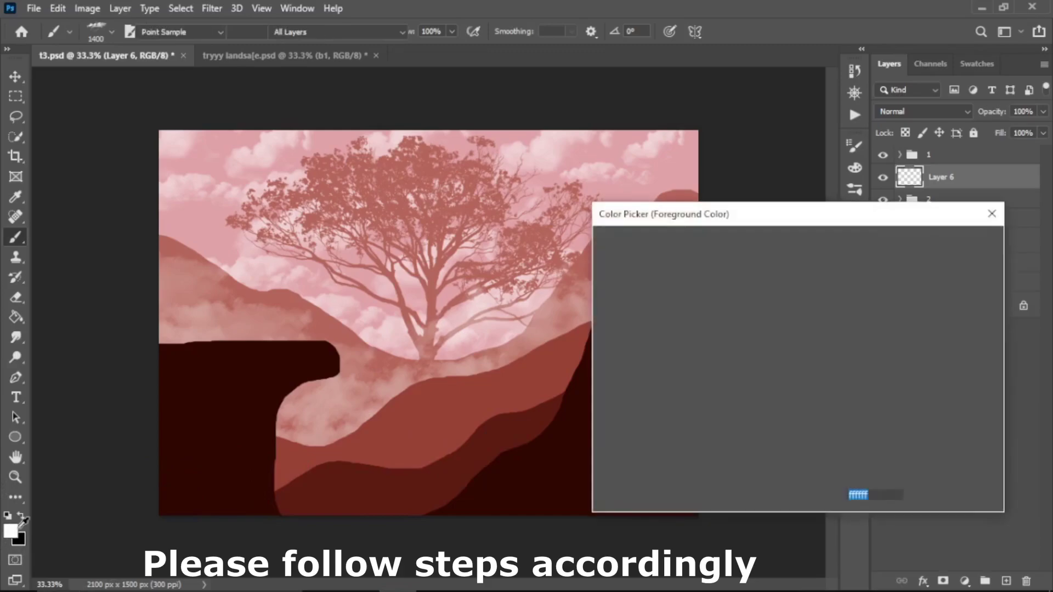
{"action": "left_click", "coordinate": [263, 369]}
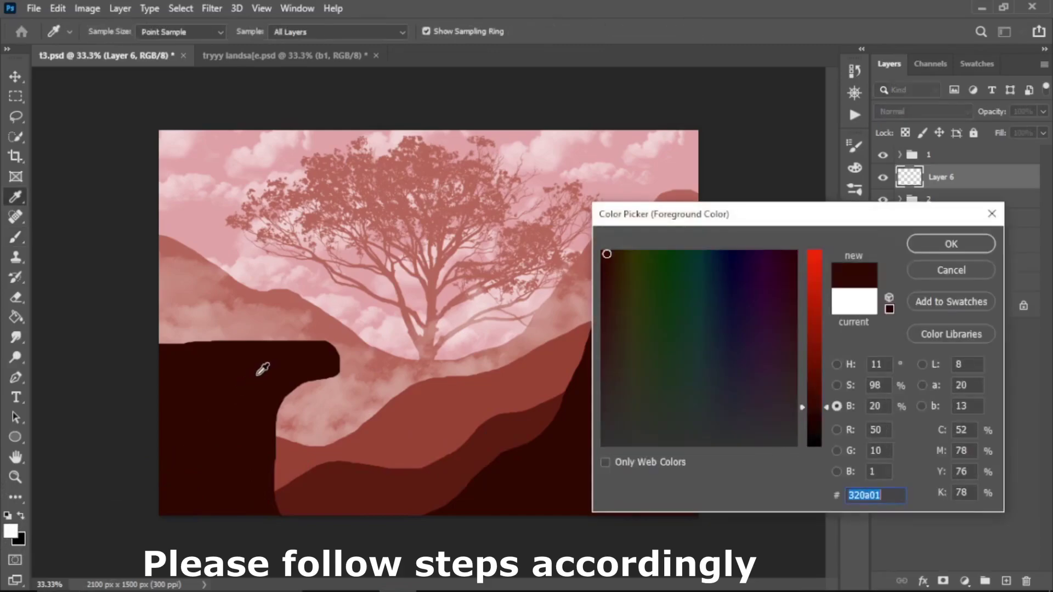
{"action": "left_click", "coordinate": [979, 248]}
{"action": "key", "text": "b"}
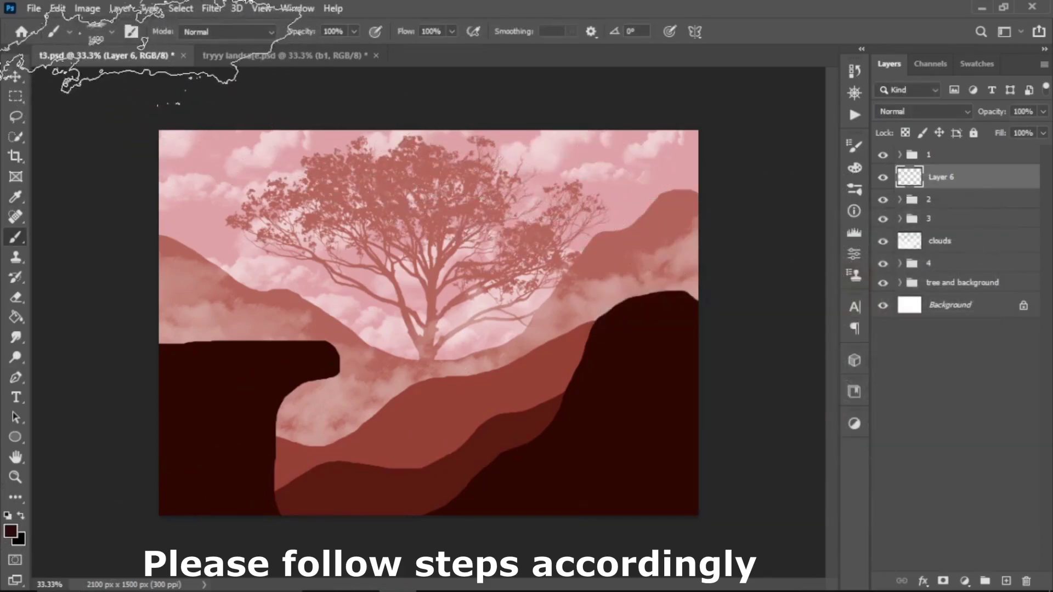
{"action": "left_click", "coordinate": [132, 32]}
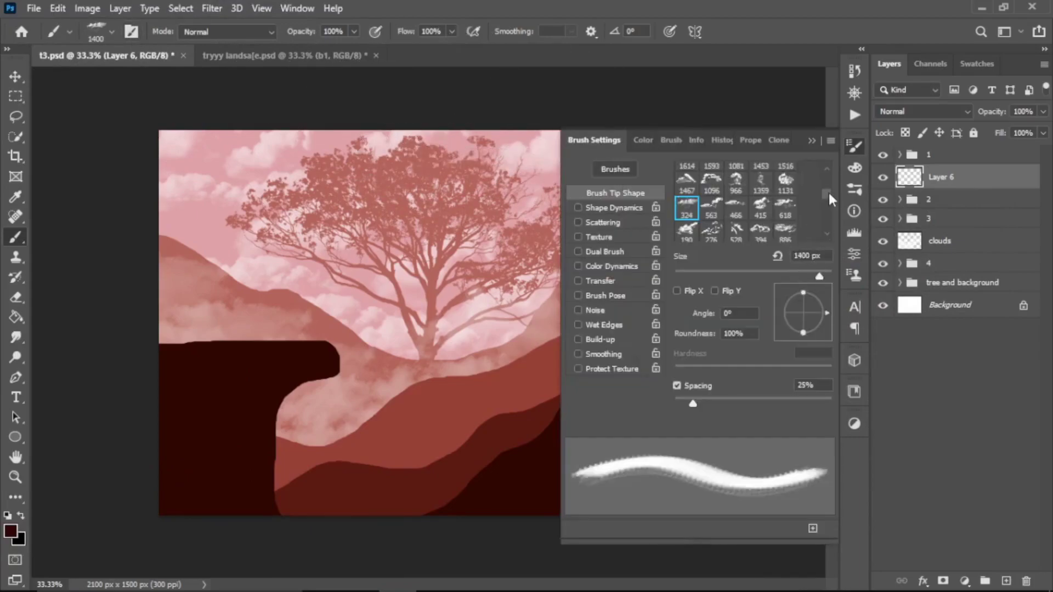
- Choose the 1000 px tree brush tip and stamp two conifers along the left edge
{"action": "left_click_drag", "start_coordinate": [828, 190], "coordinate": [833, 217]}
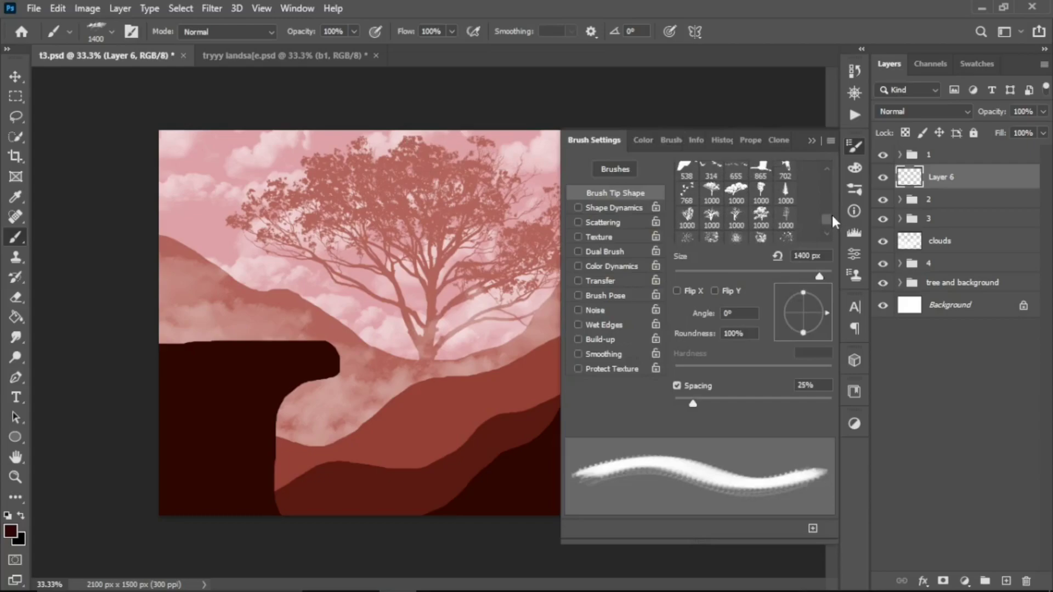
{"action": "left_click", "coordinate": [793, 198]}
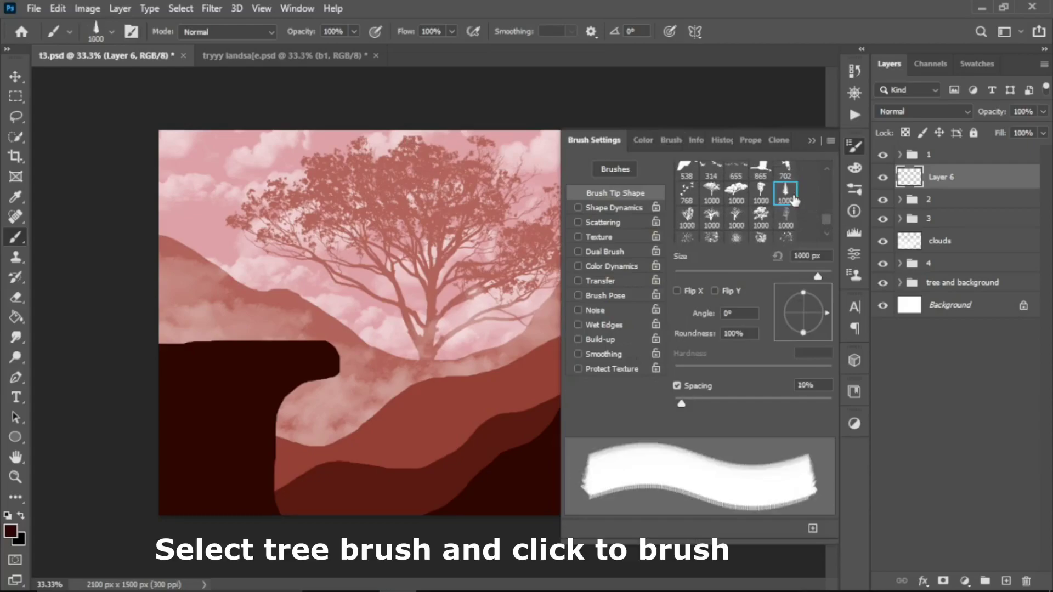
{"action": "left_click", "coordinate": [811, 141]}
{"action": "key", "text": "["}
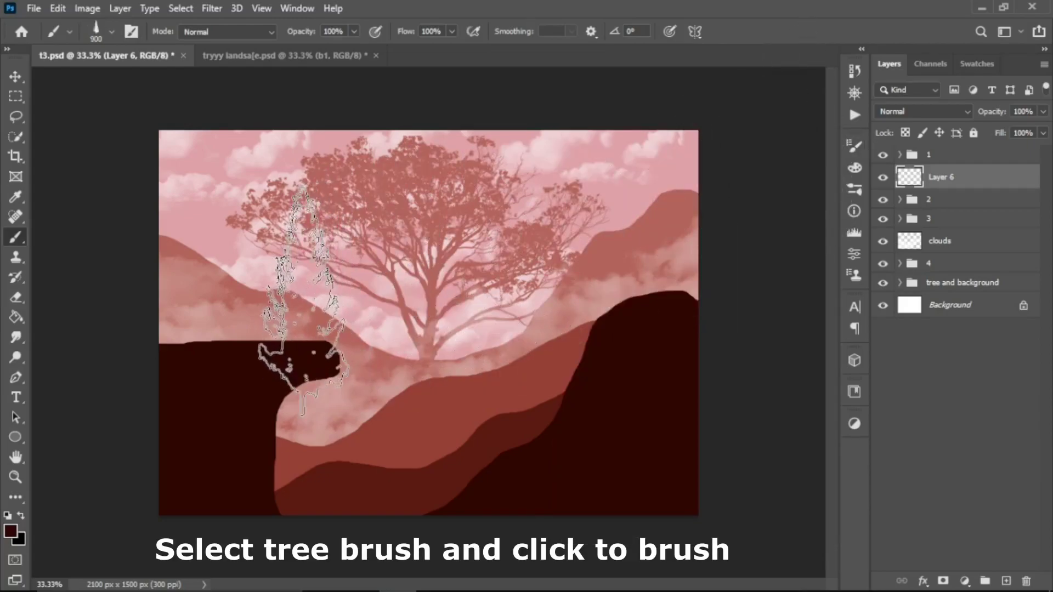
{"action": "key", "text": "]"}
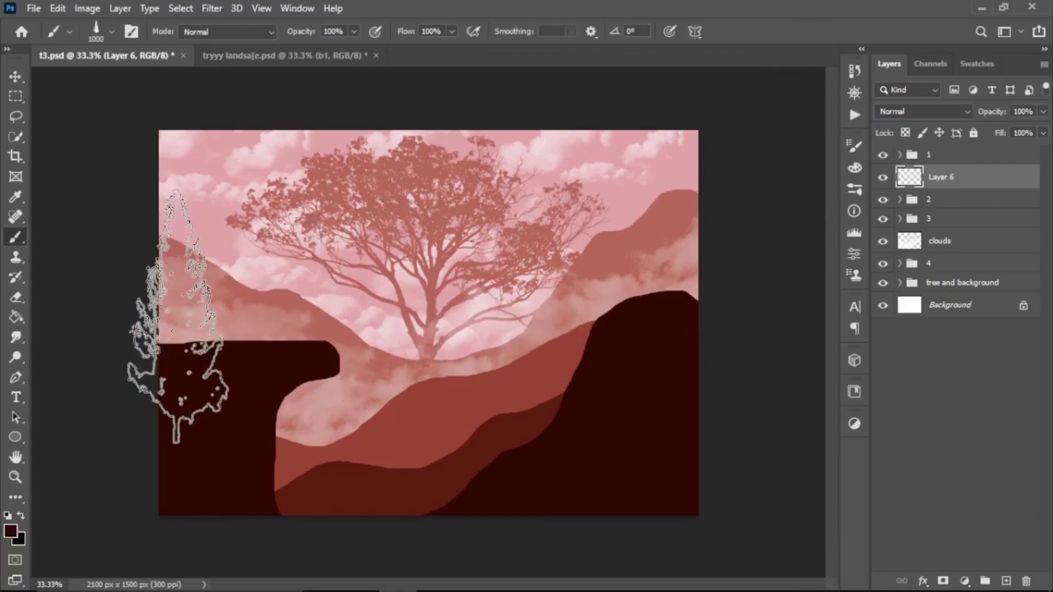
{"action": "left_click", "coordinate": [177, 317]}
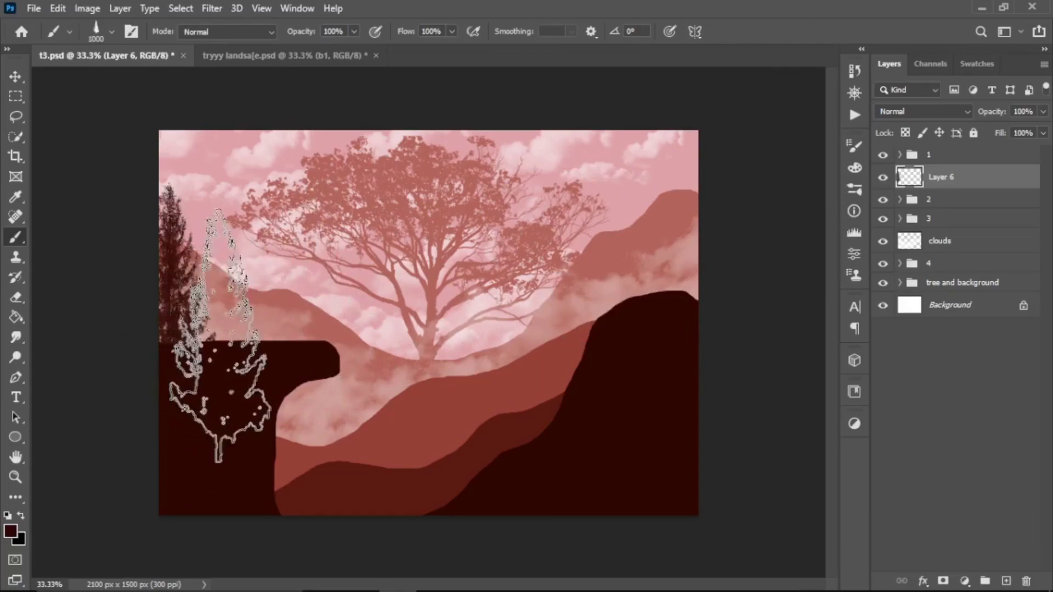
{"action": "left_click", "coordinate": [211, 368]}
- Stamp a pine at the top-right and several pines along the hill ridge
{"action": "key", "text": "["}
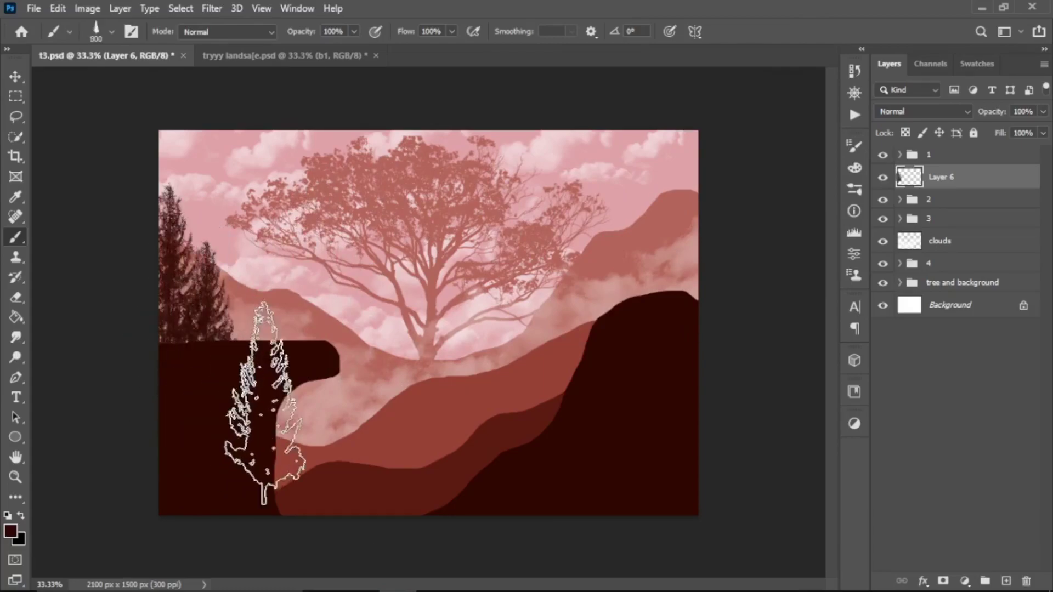
{"action": "key", "text": "["}
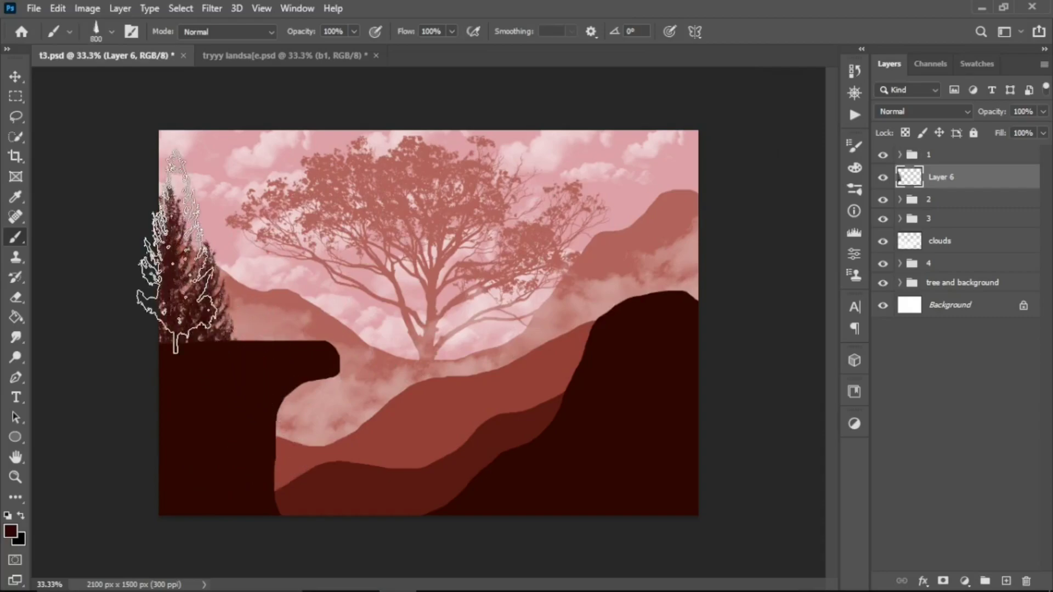
{"action": "key", "text": "]"}
{"action": "key", "text": "]"}
{"action": "key", "text": "]"}
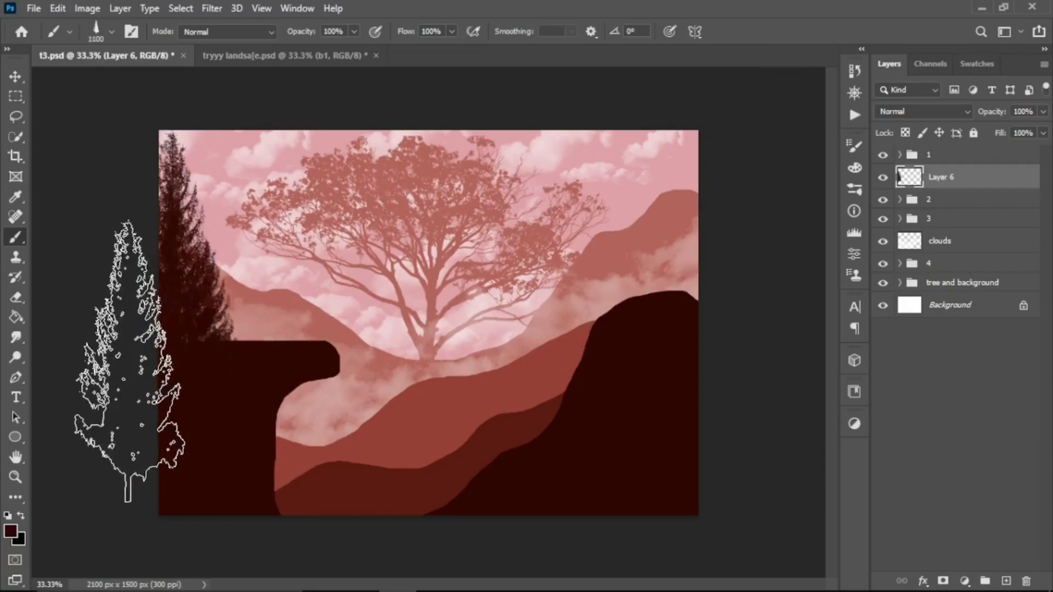
{"action": "key", "text": "["}
{"action": "key", "text": "["}
{"action": "key", "text": "["}
{"action": "key", "text": "["}
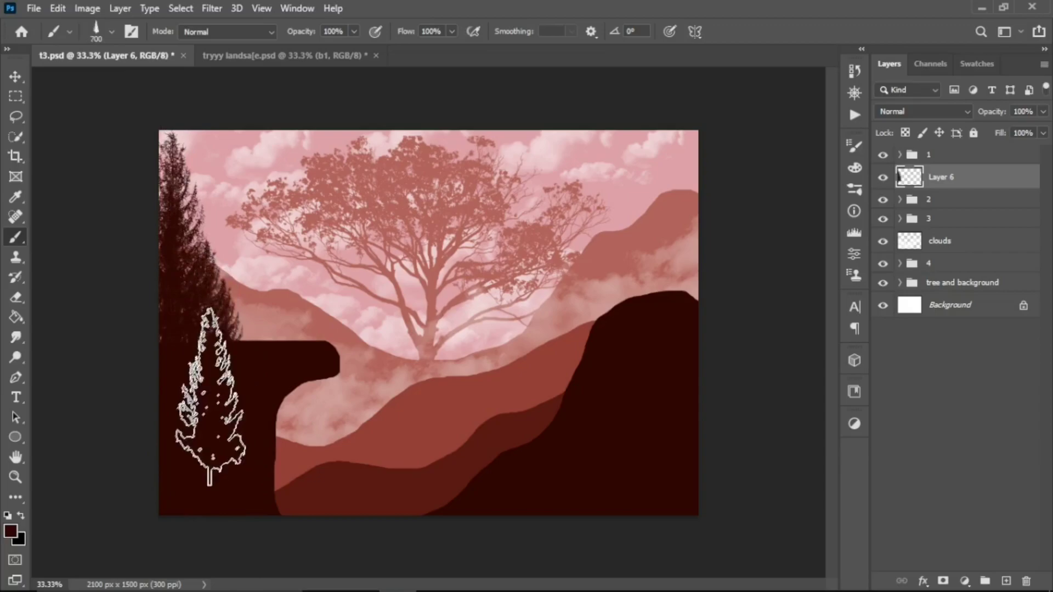
{"action": "key", "text": "]"}
{"action": "key", "text": "]"}
{"action": "left_click", "coordinate": [681, 304]}
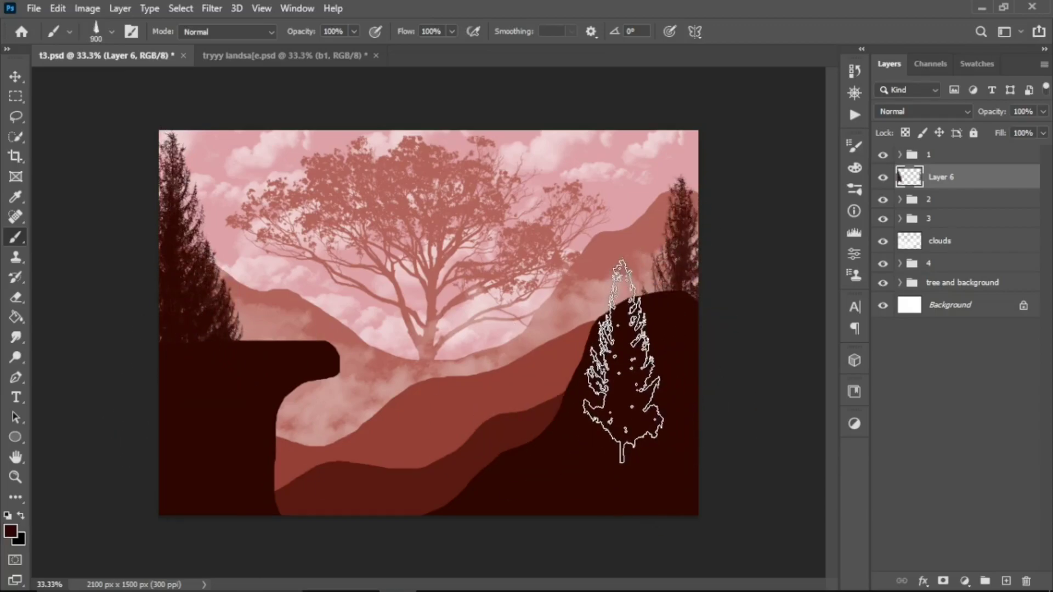
{"action": "left_click_drag", "start_coordinate": [623, 362], "coordinate": [576, 408]}
- Stamp four more pines of varied sizes across the lower hills
{"action": "key", "text": "["}
{"action": "key", "text": "["}
{"action": "key", "text": "["}
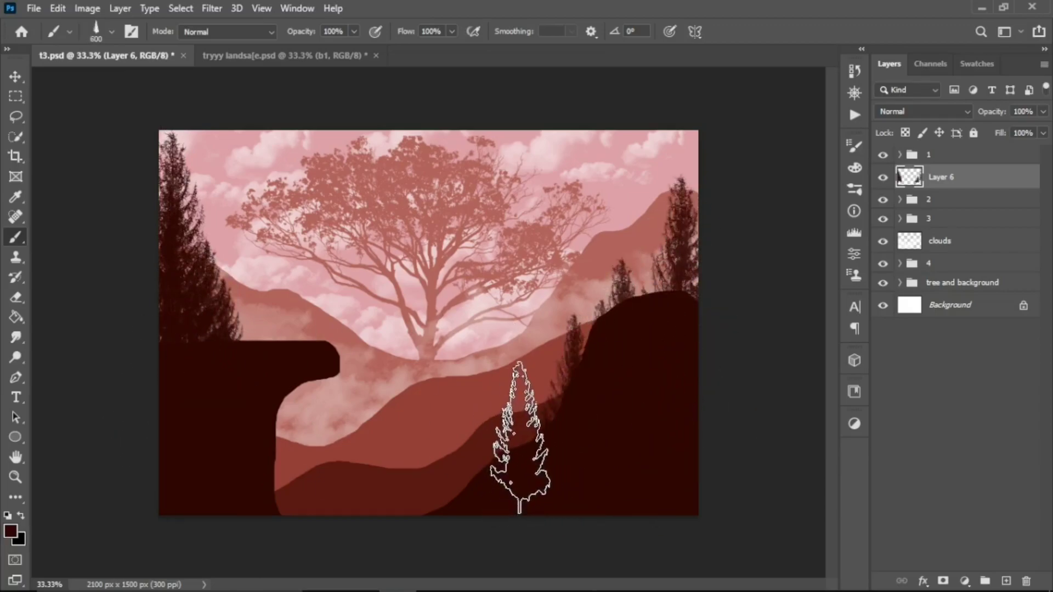
{"action": "left_click", "coordinate": [519, 438]}
{"action": "key", "text": "]"}
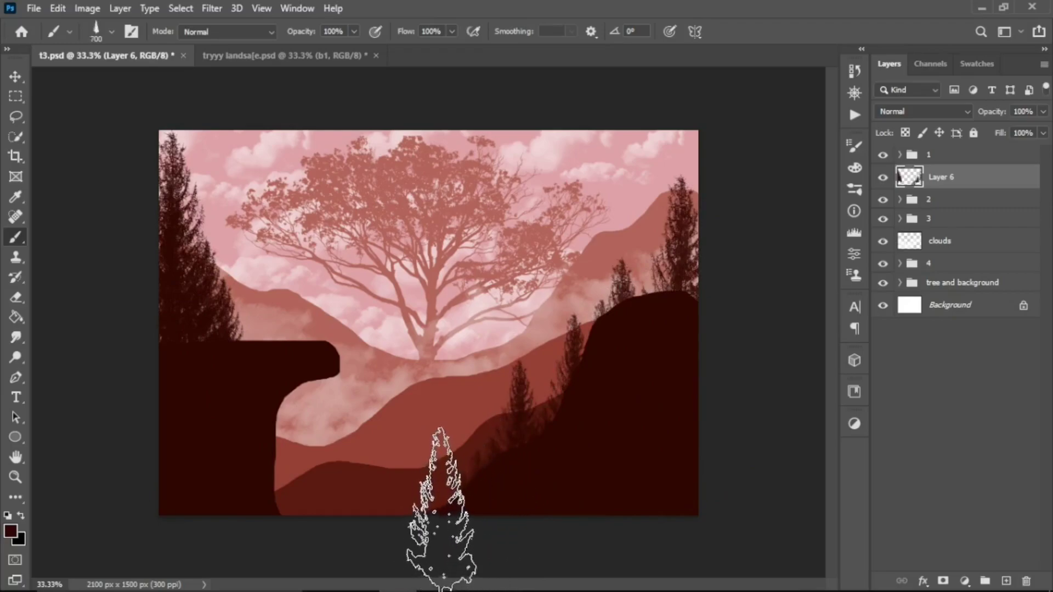
{"action": "left_click", "coordinate": [442, 510]}
{"action": "left_click", "coordinate": [301, 511]}
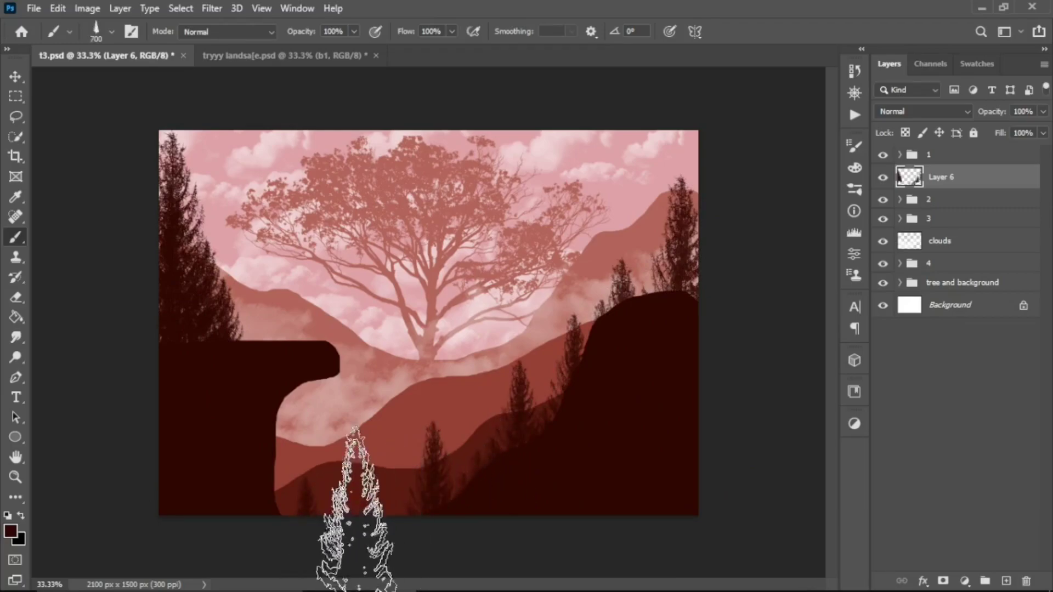
{"action": "left_click", "coordinate": [355, 471]}
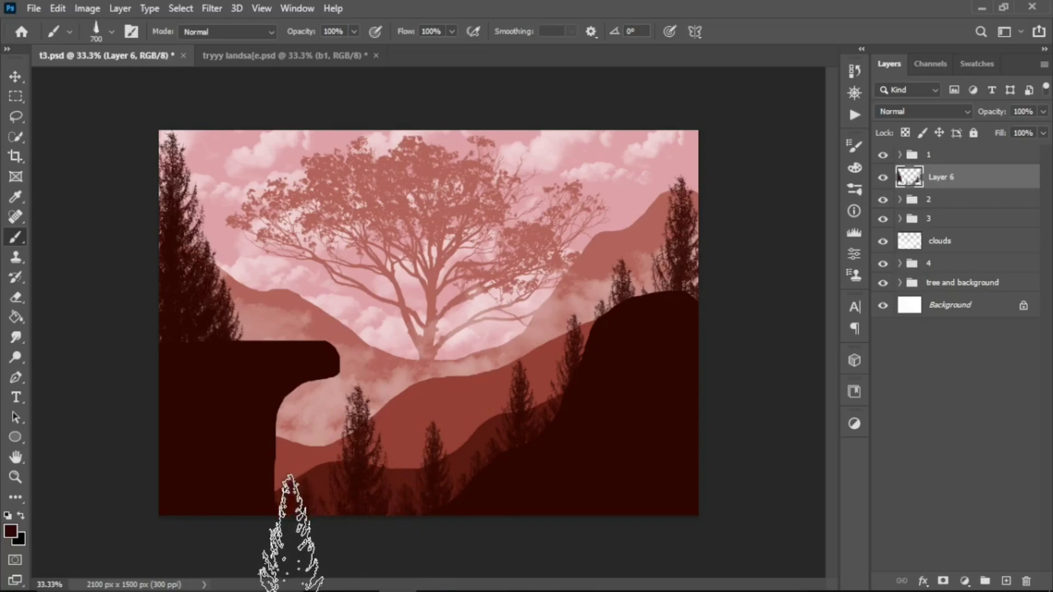
{"action": "left_click", "coordinate": [960, 220]}
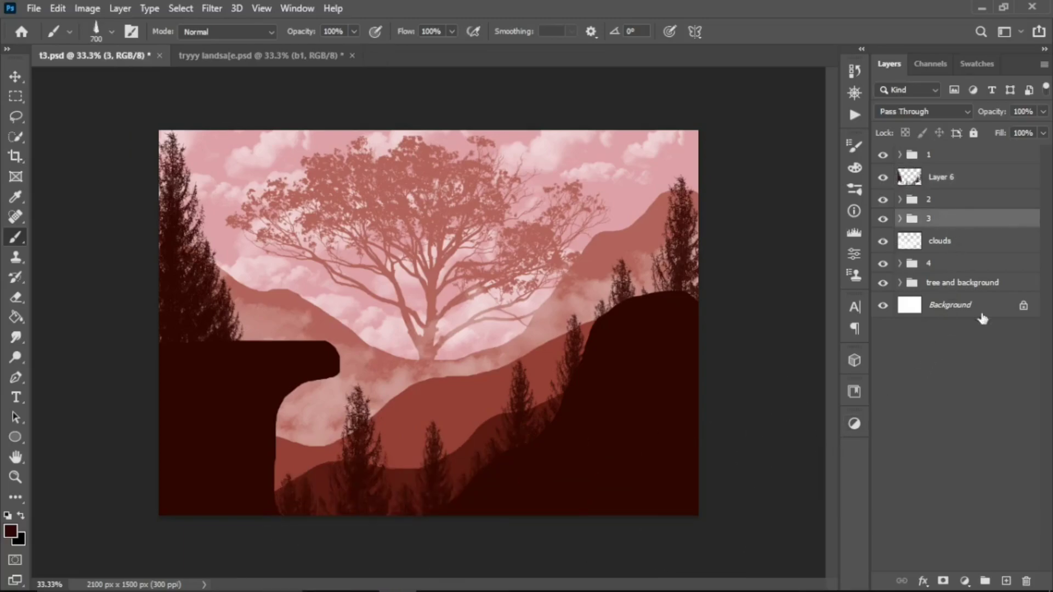
- Add a new layer above group 3 and sample reddish-brown #602011 as foreground
{"action": "left_click", "coordinate": [1007, 581]}
{"action": "left_click", "coordinate": [10, 530]}
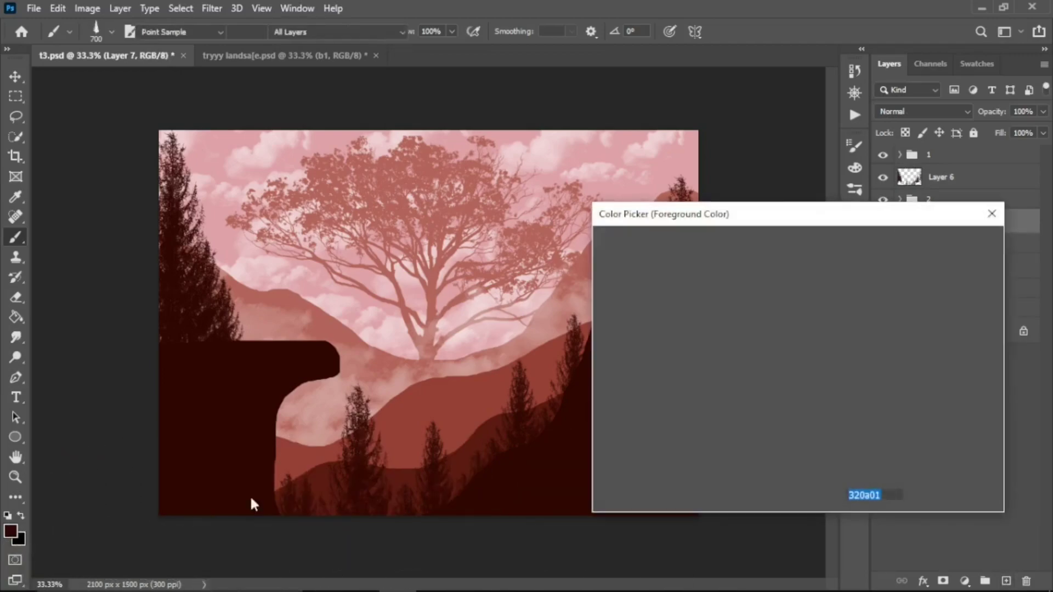
{"action": "left_click", "coordinate": [405, 476]}
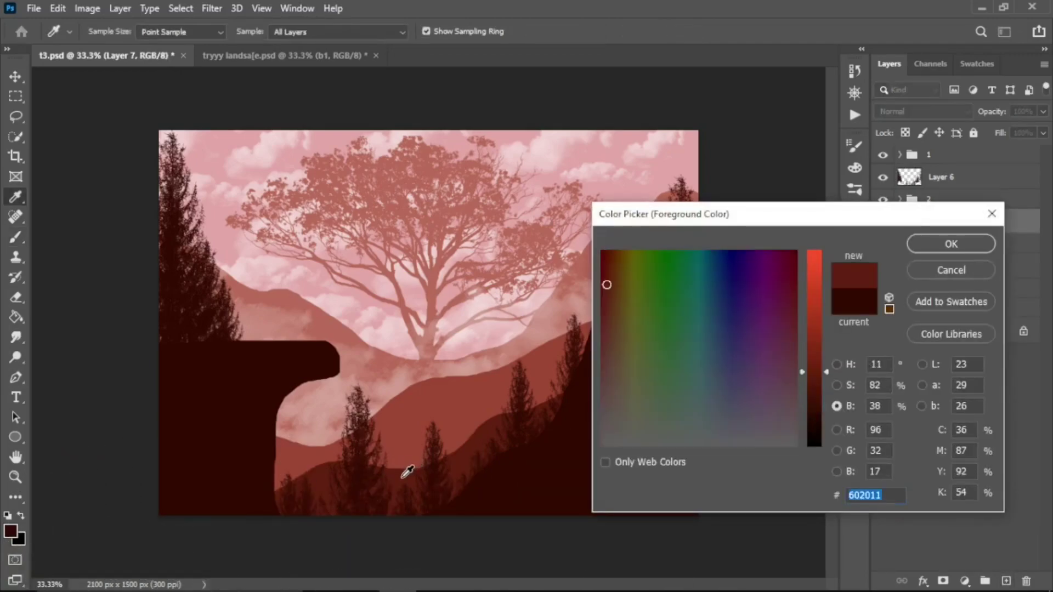
{"action": "left_click", "coordinate": [951, 243]}
{"action": "key", "text": "b"}
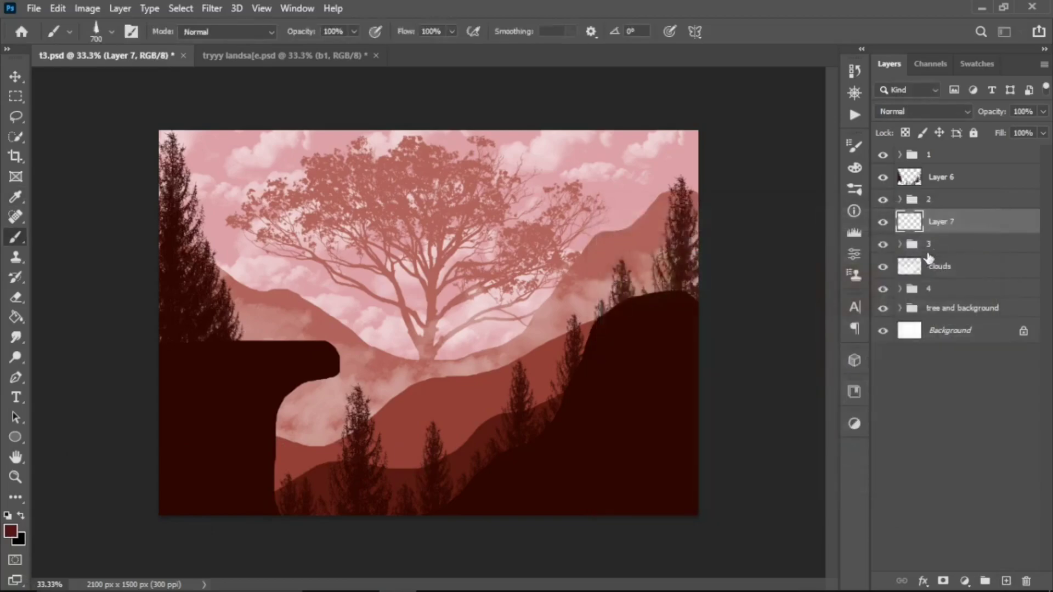
- Stamp a small tree on the middle hill, adjusting the tree brush size
{"action": "key", "text": "bracketleft"}
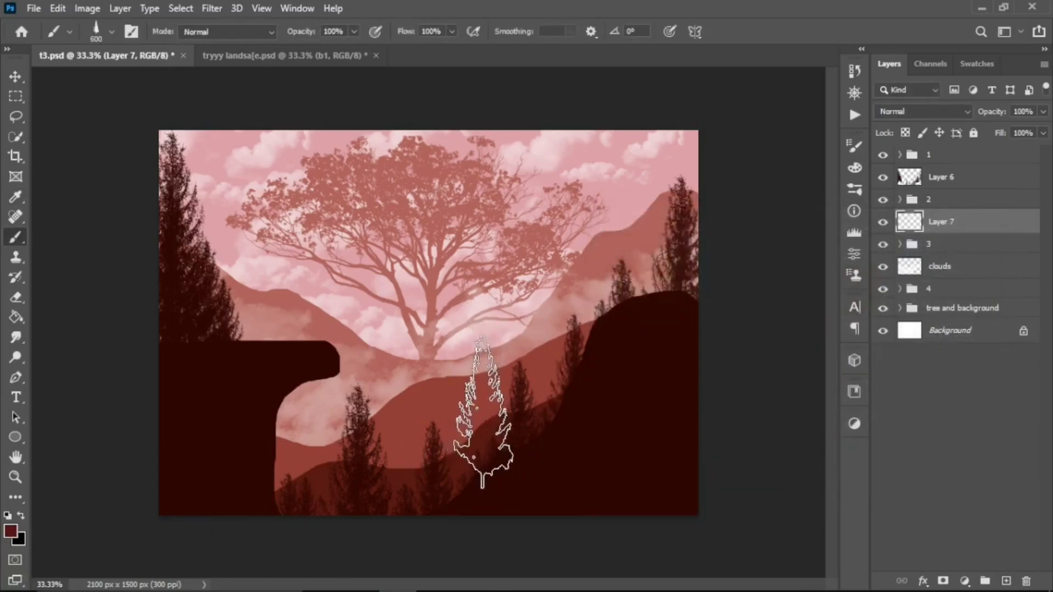
{"action": "key", "text": "bracketleft"}
{"action": "key", "text": "bracketleft"}
{"action": "key", "text": "bracketleft"}
{"action": "left_click", "coordinate": [471, 442]}
{"action": "key", "text": "bracketleft"}
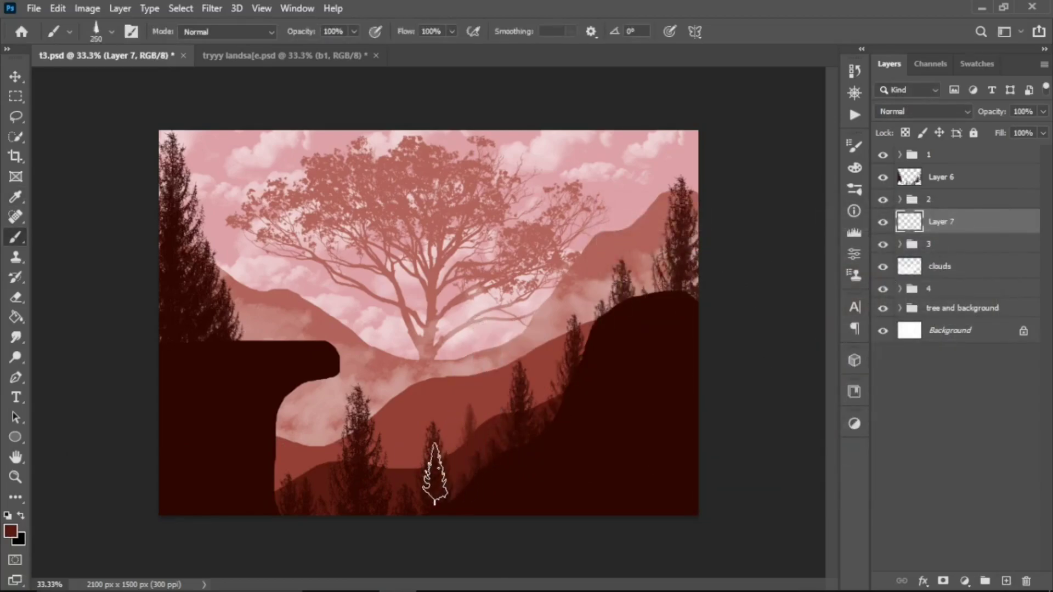
{"action": "key", "text": "bracketright"}
{"action": "key", "text": "bracketright"}
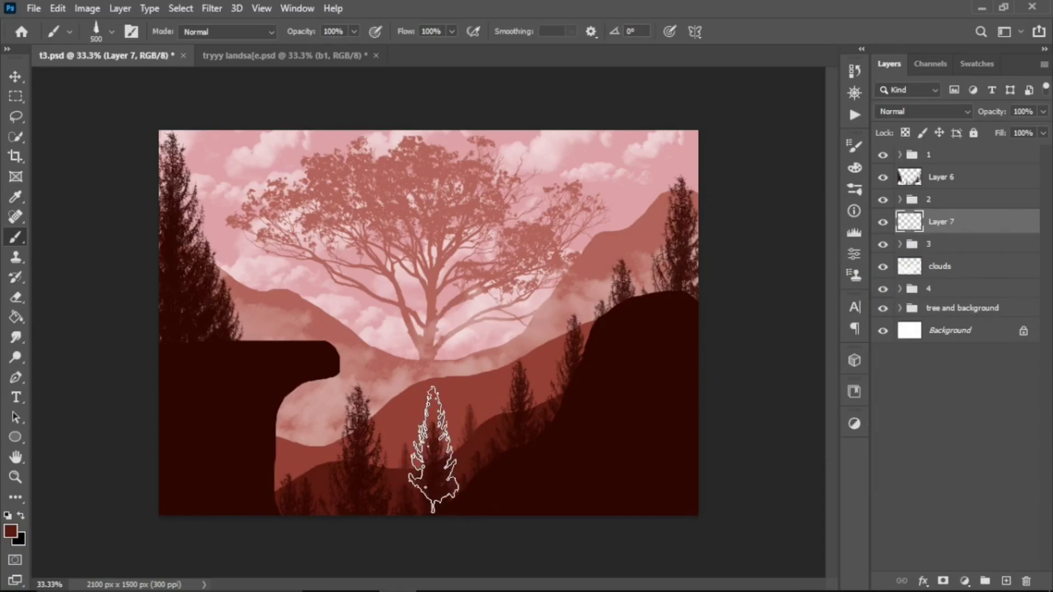
{"action": "key", "text": "bracketright"}
{"action": "key", "text": "bracketleft"}
{"action": "key", "text": "bracketleft"}
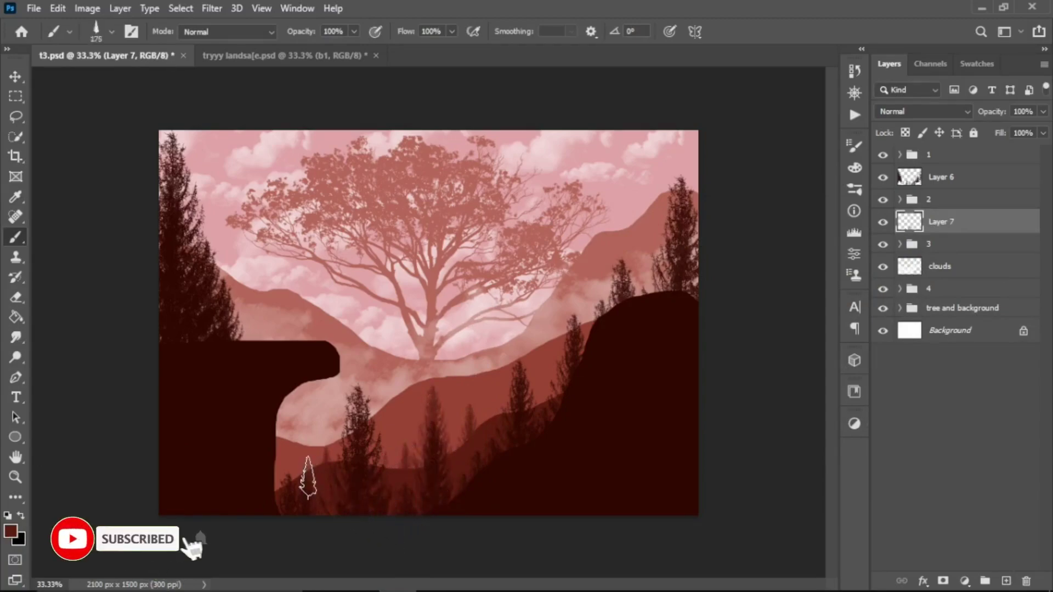
{"action": "key", "text": "bracketleft"}
{"action": "key", "text": "bracketleft"}
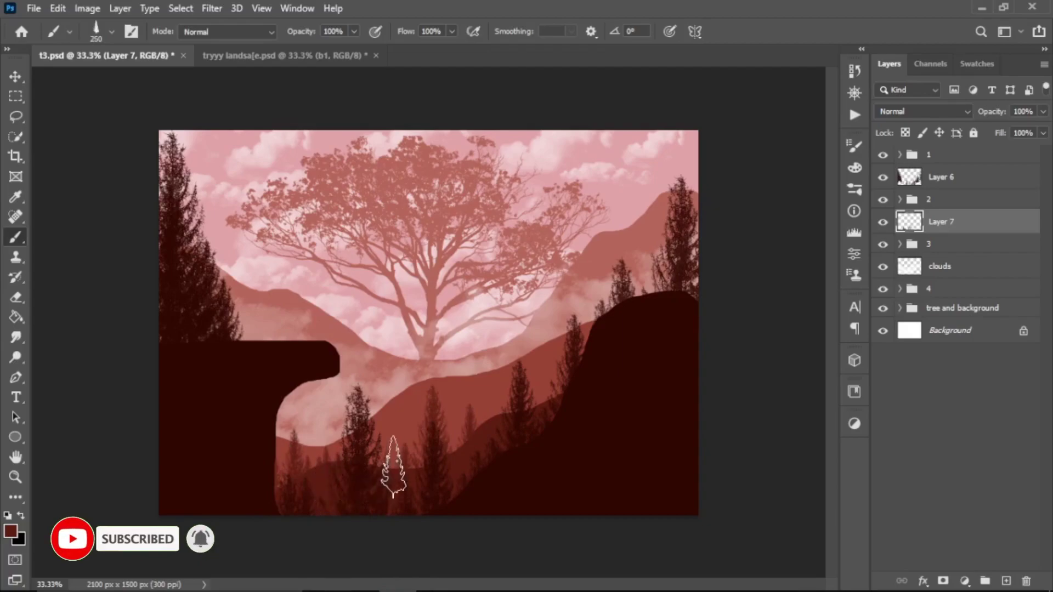
{"action": "key", "text": "bracketright"}
{"action": "key", "text": "bracketright"}
{"action": "key", "text": "bracketright"}
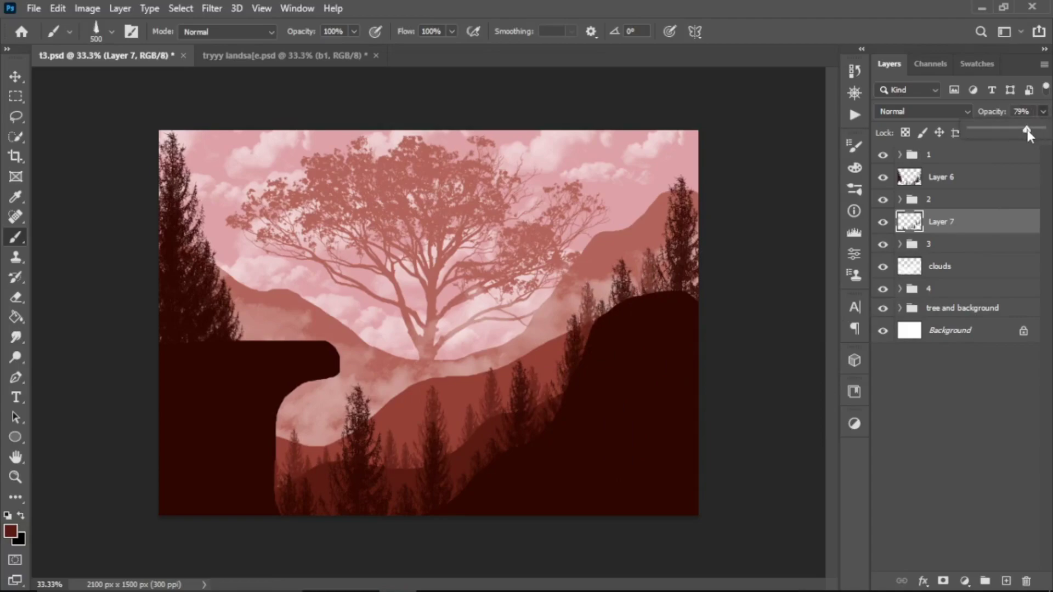
{"action": "left_click", "coordinate": [953, 269]}
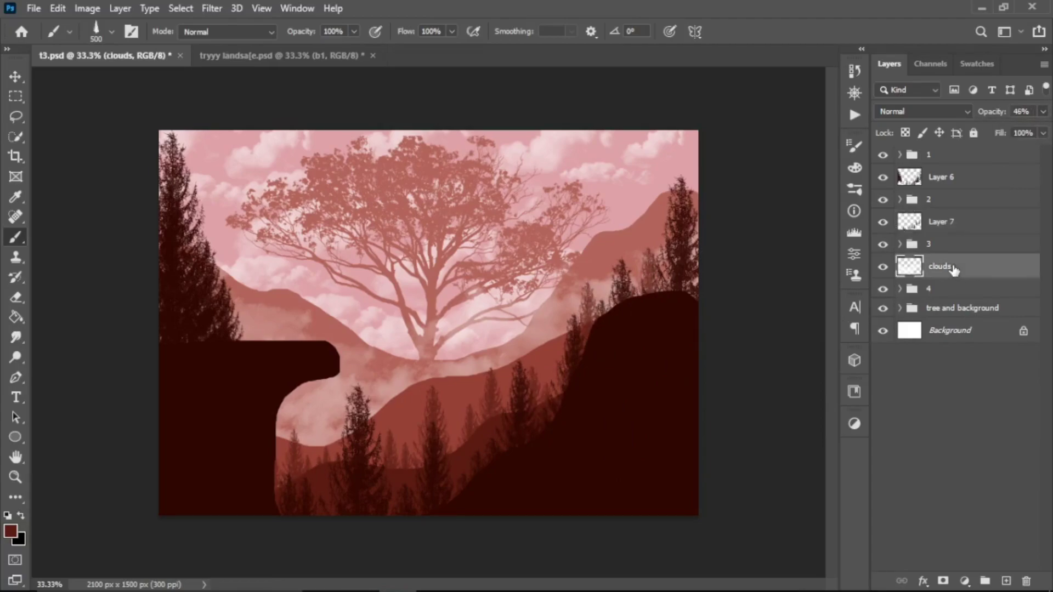
- Add a new layer above clouds and sample mid-red #9d4734 as foreground
{"action": "left_click", "coordinate": [1007, 581]}
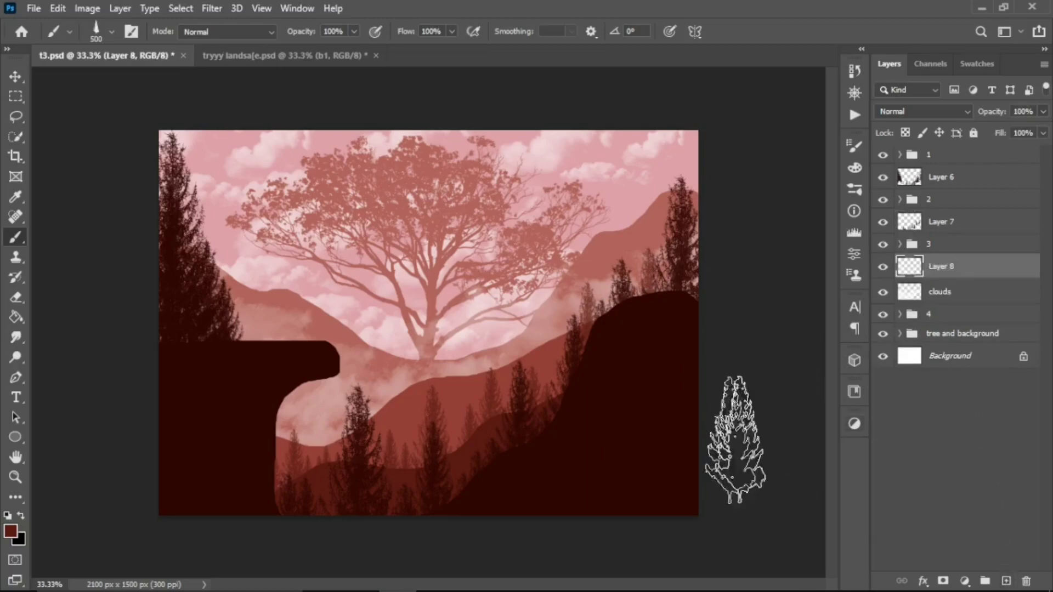
{"action": "left_click", "coordinate": [12, 531]}
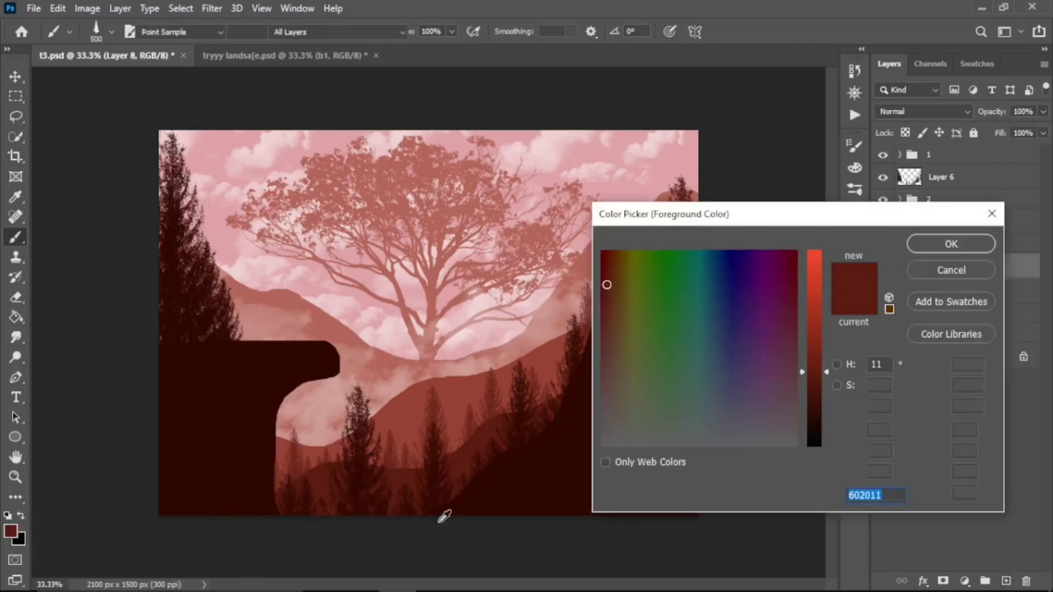
{"action": "left_click", "coordinate": [465, 388]}
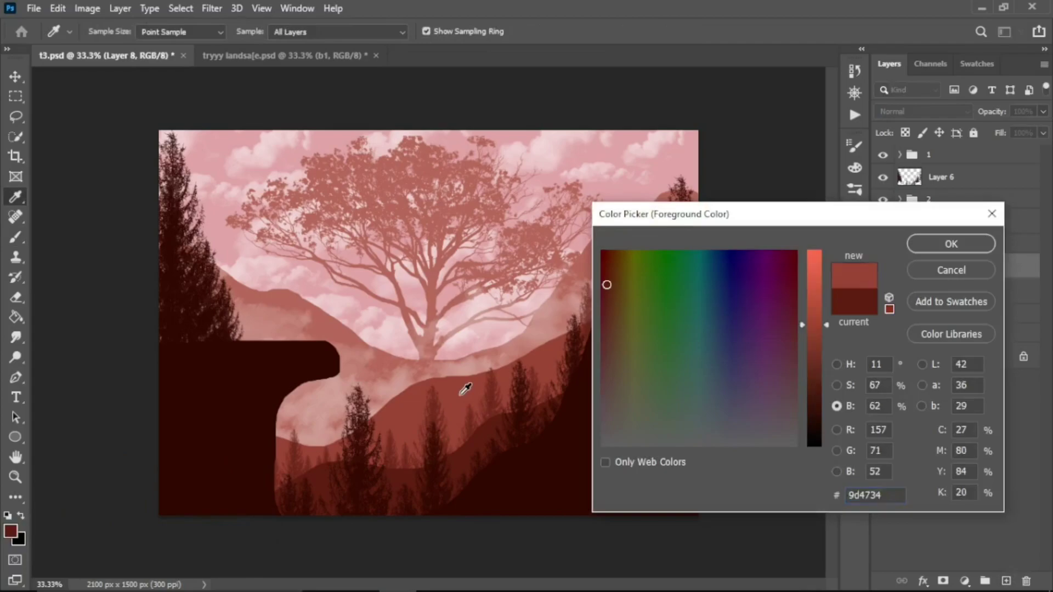
{"action": "left_click", "coordinate": [932, 244]}
{"action": "key", "text": "b"}
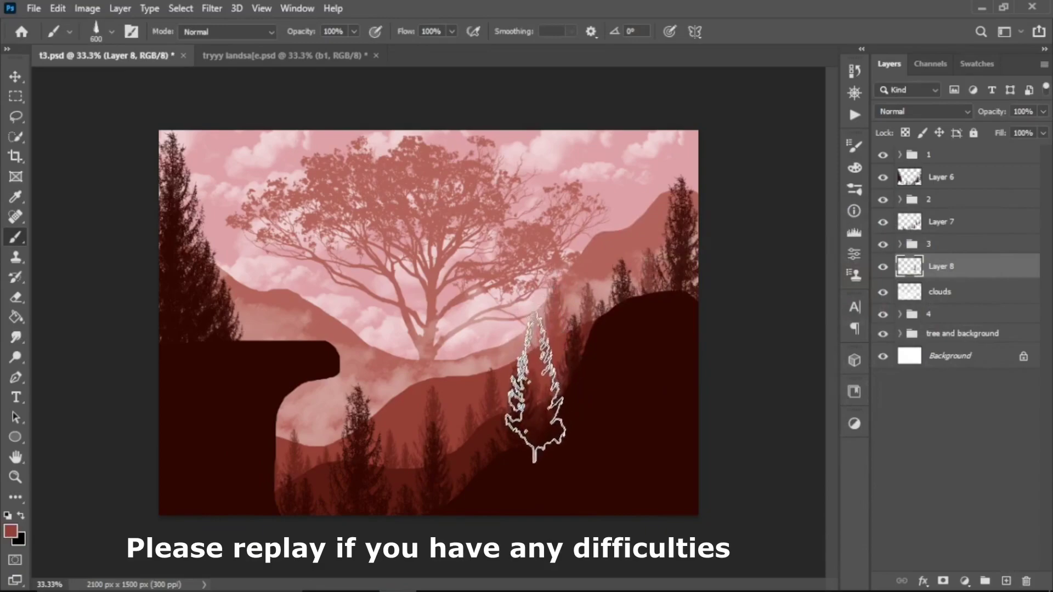
- Stamp faint tree silhouettes across the distant misty hills
{"action": "key", "text": "bracketleft"}
{"action": "key", "text": "bracketleft"}
{"action": "key", "text": "bracketleft"}
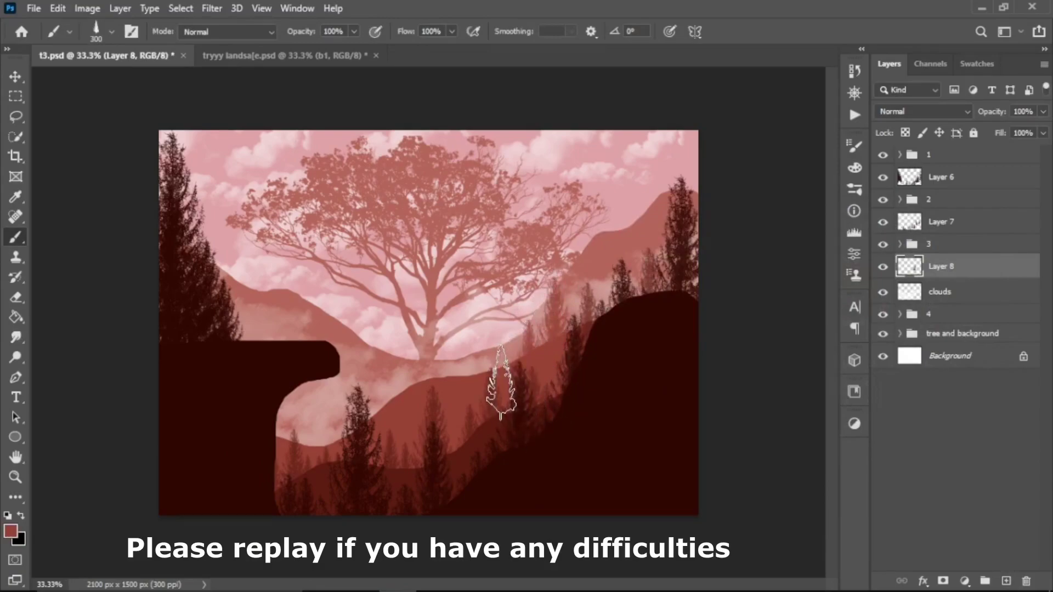
{"action": "key", "text": "bracketright"}
{"action": "key", "text": "bracketright"}
{"action": "key", "text": "bracketleft"}
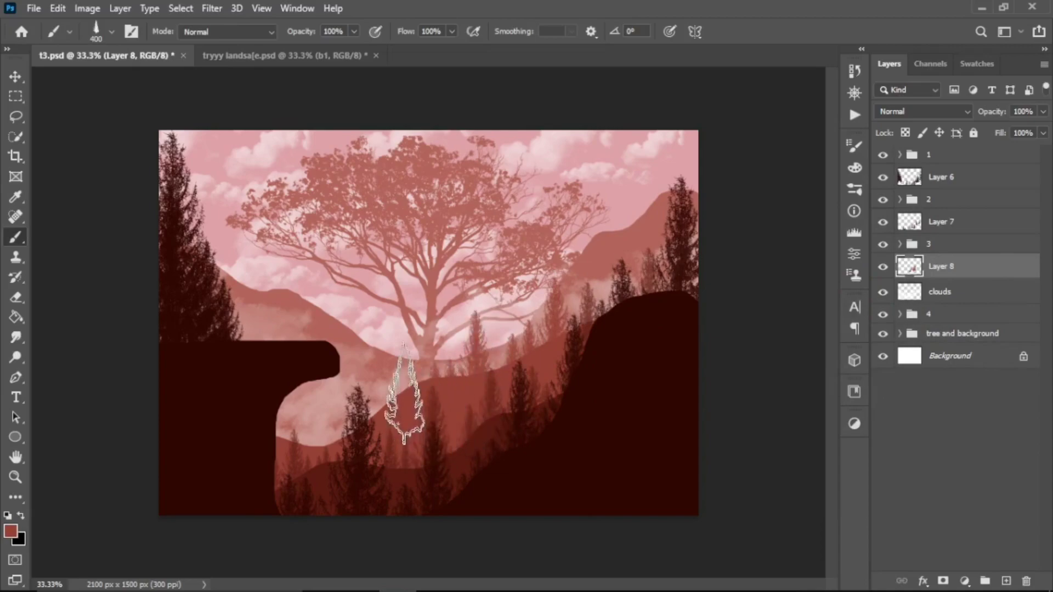
{"action": "left_click", "coordinate": [405, 395]}
{"action": "left_click", "coordinate": [301, 435]}
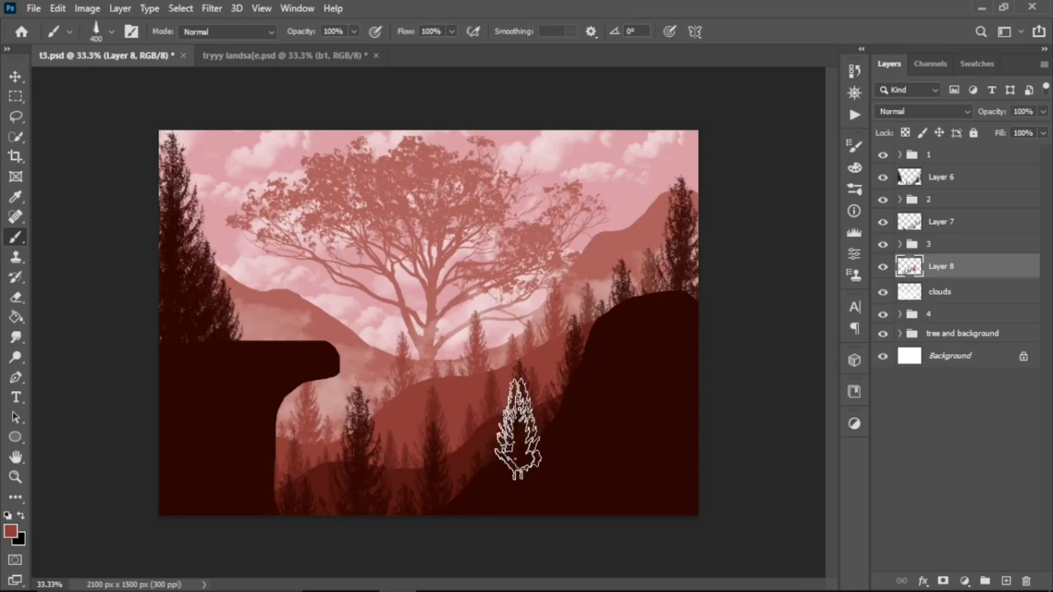
- Add a new layer above the tree and background group and sample a lighter red
{"action": "left_click", "coordinate": [961, 335]}
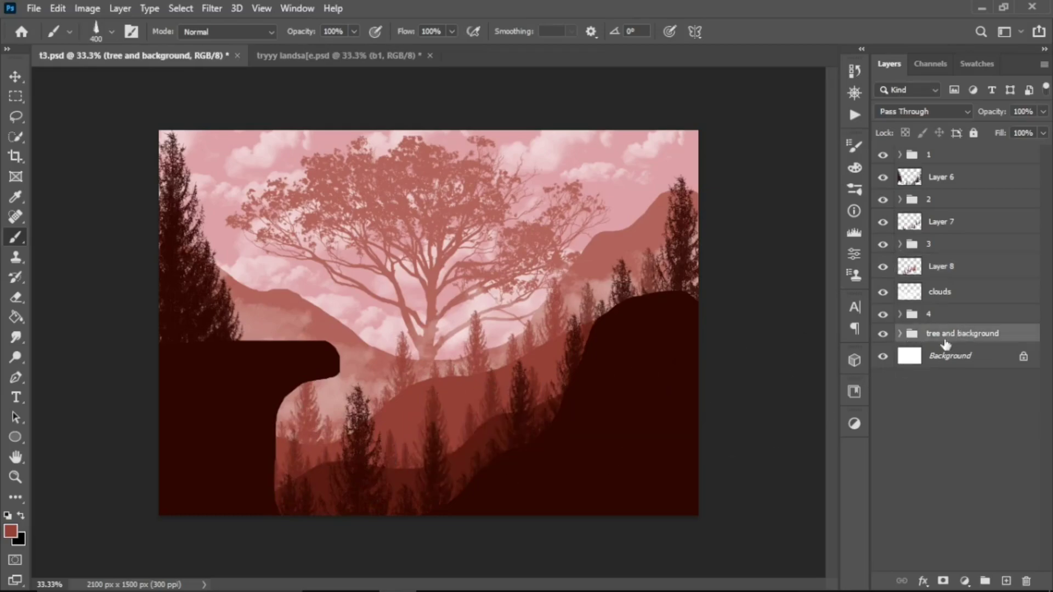
{"action": "left_click", "coordinate": [1007, 581]}
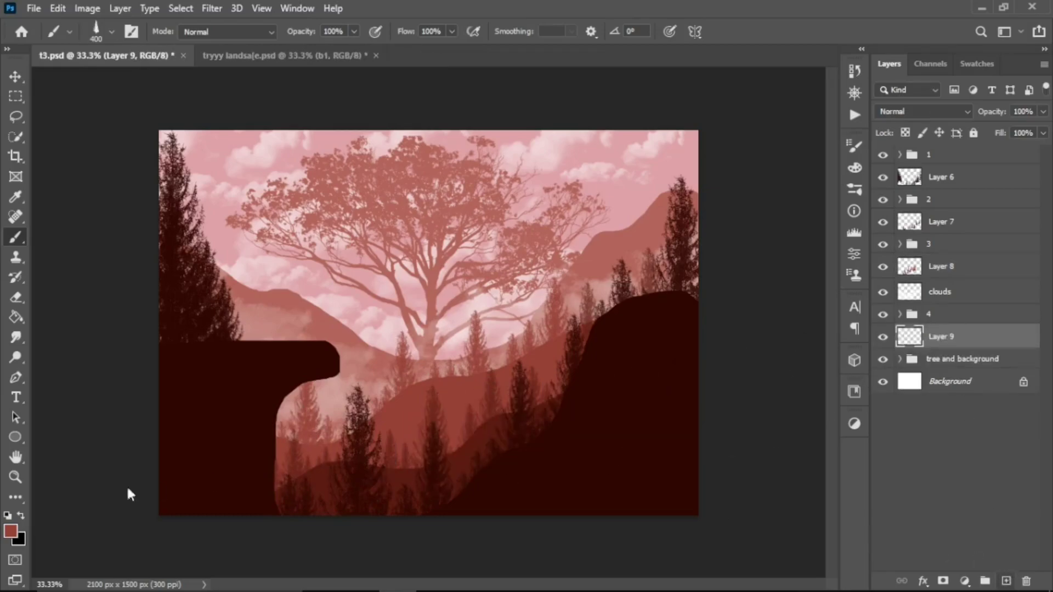
{"action": "left_click", "coordinate": [11, 532]}
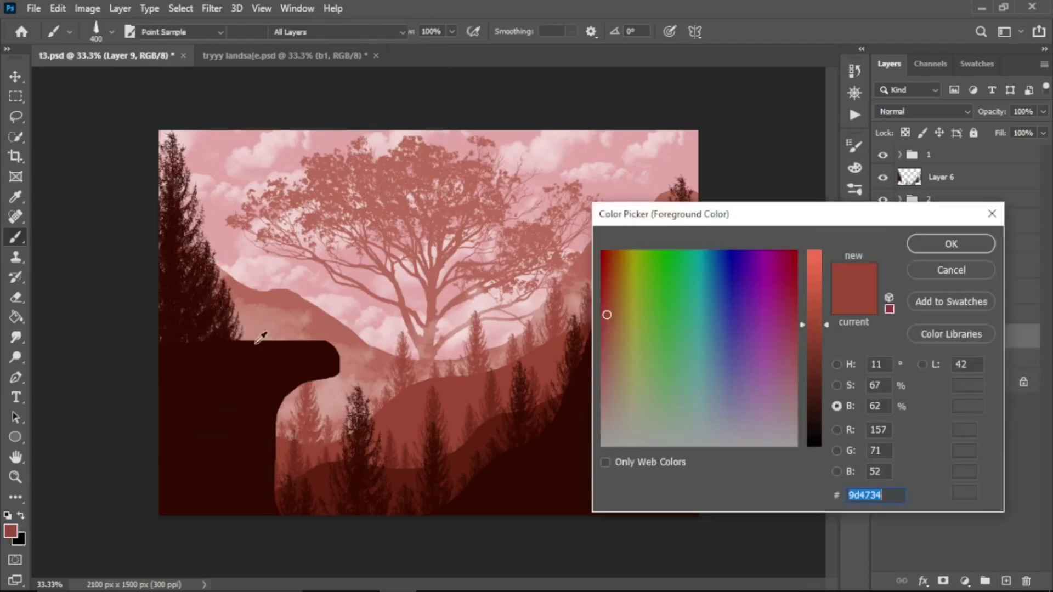
{"action": "left_click", "coordinate": [290, 292]}
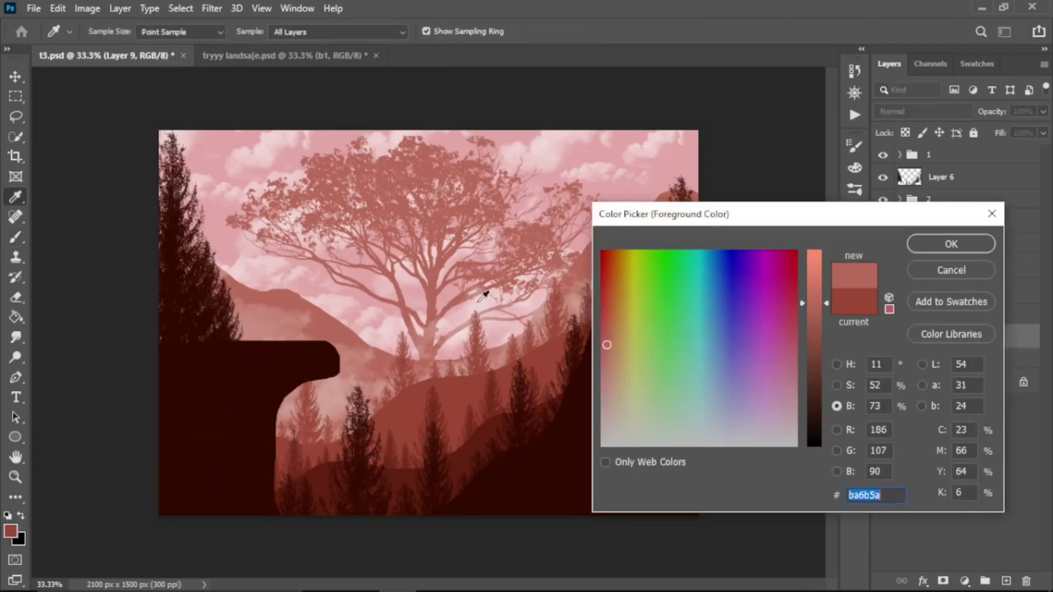
{"action": "left_click", "coordinate": [944, 245]}
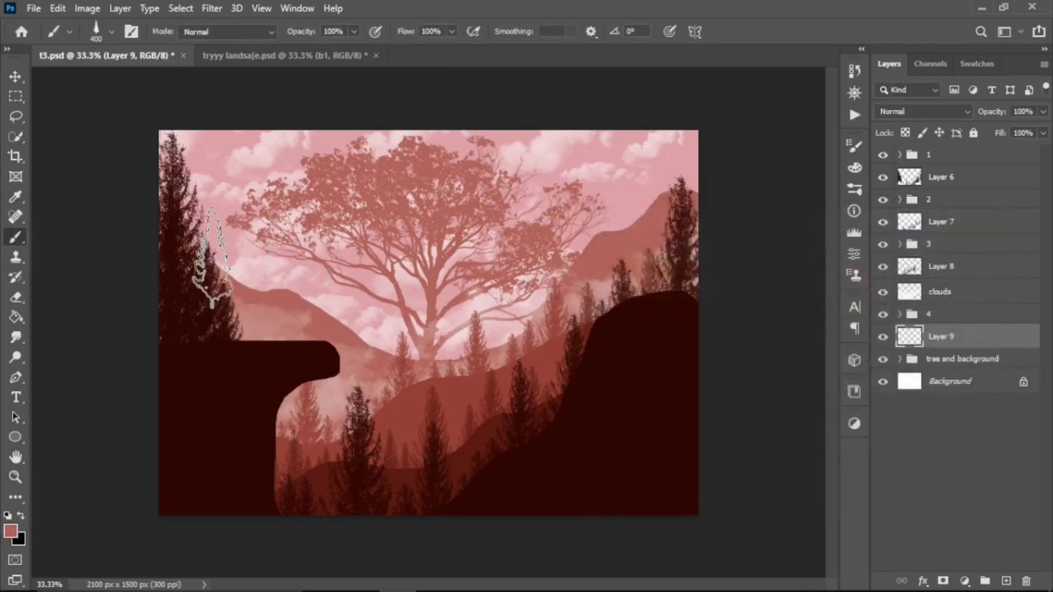
- Stamp faint distant trees at left, centre, right of centre and upper right with a 500–600 brush
{"action": "left_click", "coordinate": [240, 229]}
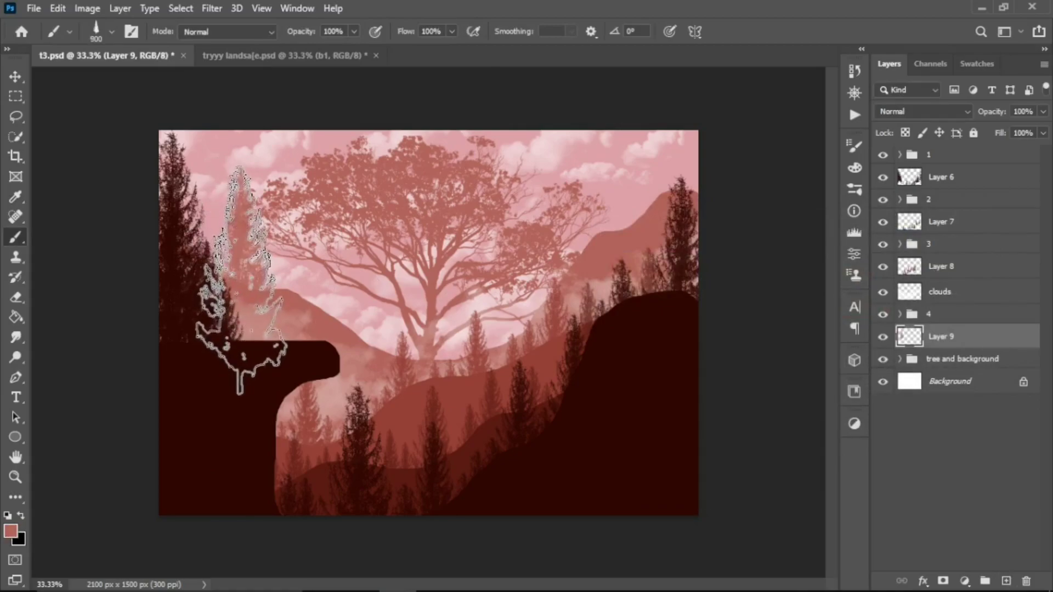
{"action": "key", "text": "bracketright"}
{"action": "key", "text": "bracketright"}
{"action": "key", "text": "bracketright"}
{"action": "key", "text": "bracketleft"}
{"action": "key", "text": "bracketleft"}
{"action": "key", "text": "bracketleft"}
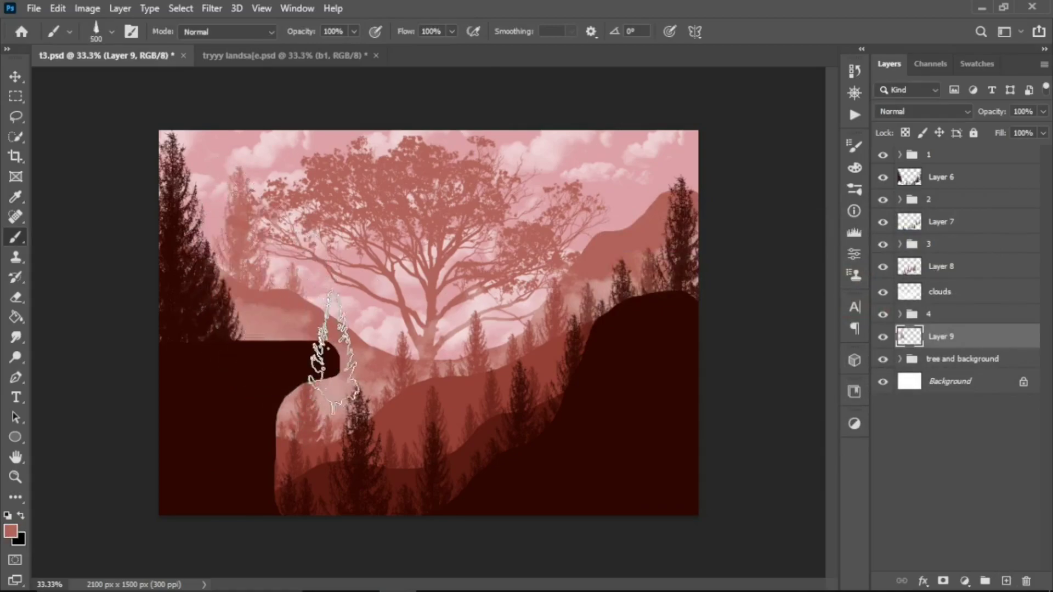
{"action": "left_click", "coordinate": [327, 296]}
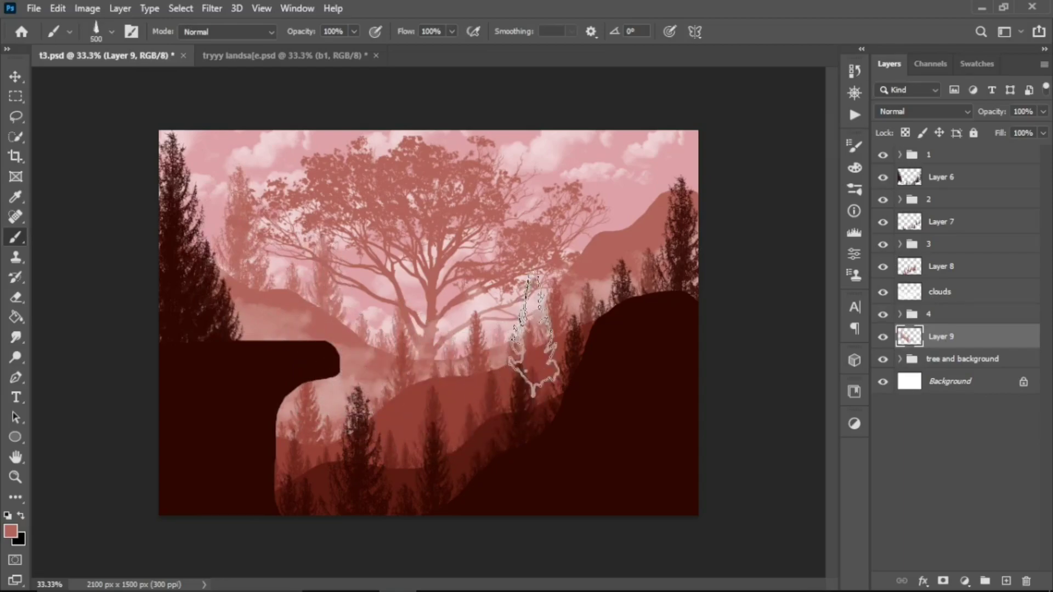
{"action": "left_click", "coordinate": [595, 236]}
{"action": "left_click", "coordinate": [680, 208]}
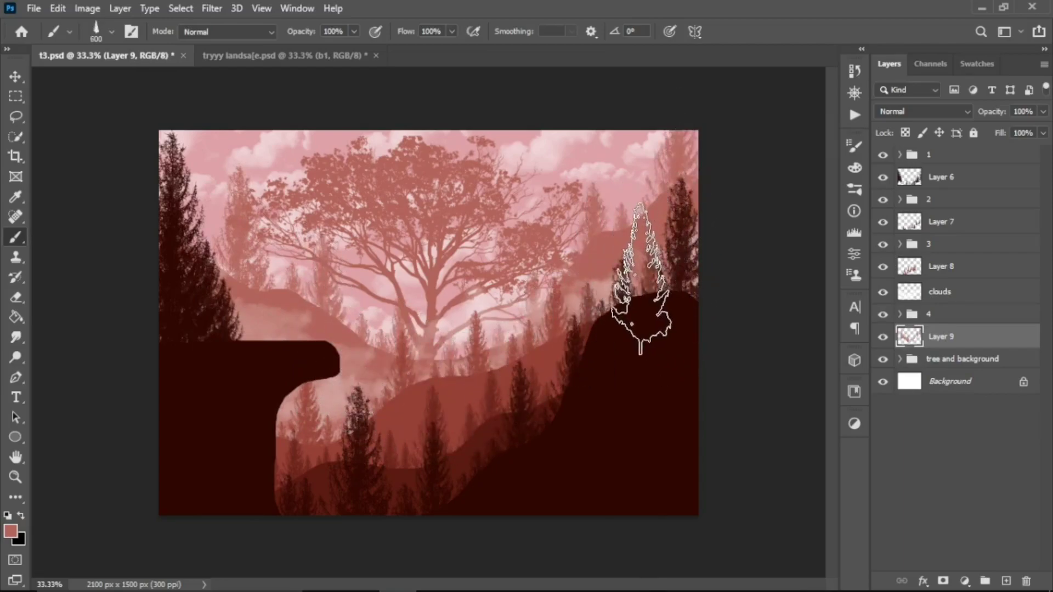
{"action": "key", "text": "bracketright"}
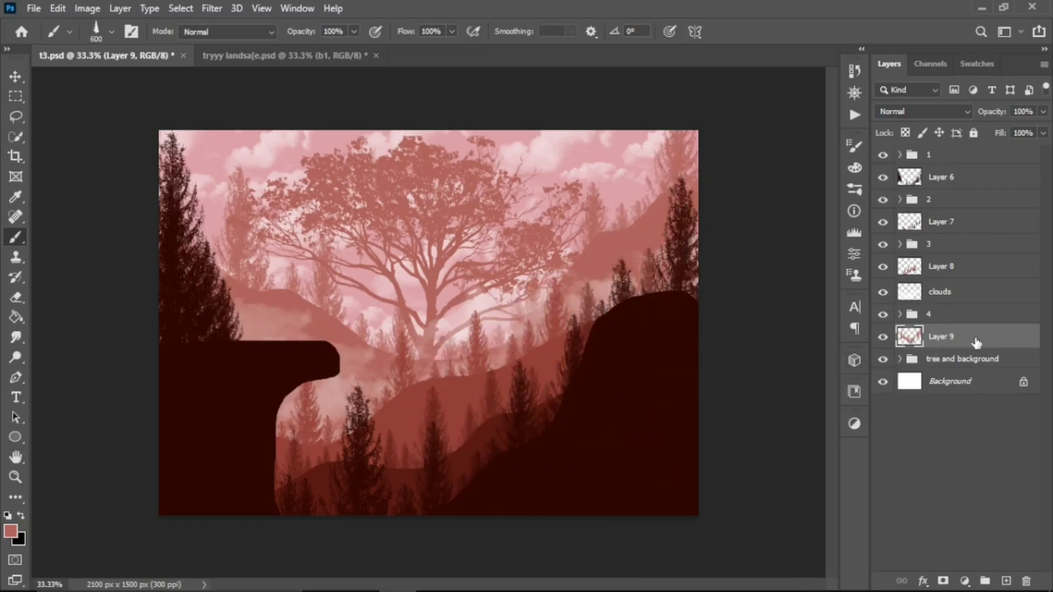
{"action": "left_click", "coordinate": [978, 159]}
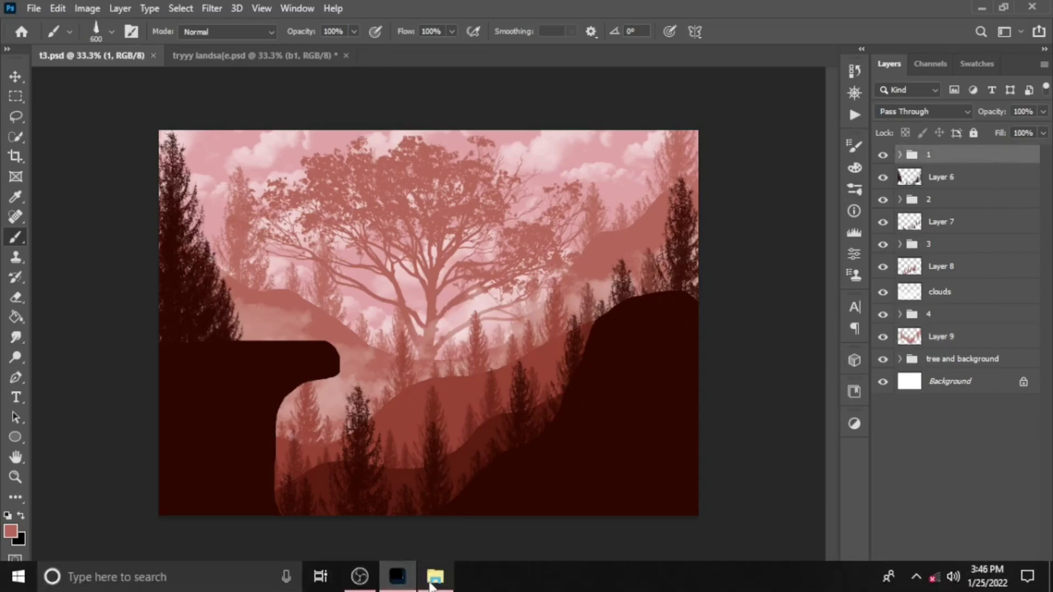
- Place the boy-silhouette-2 image into the document and flip it horizontally
{"action": "left_click", "coordinate": [433, 579]}
{"action": "left_click_drag", "start_coordinate": [482, 214], "coordinate": [329, 354]}
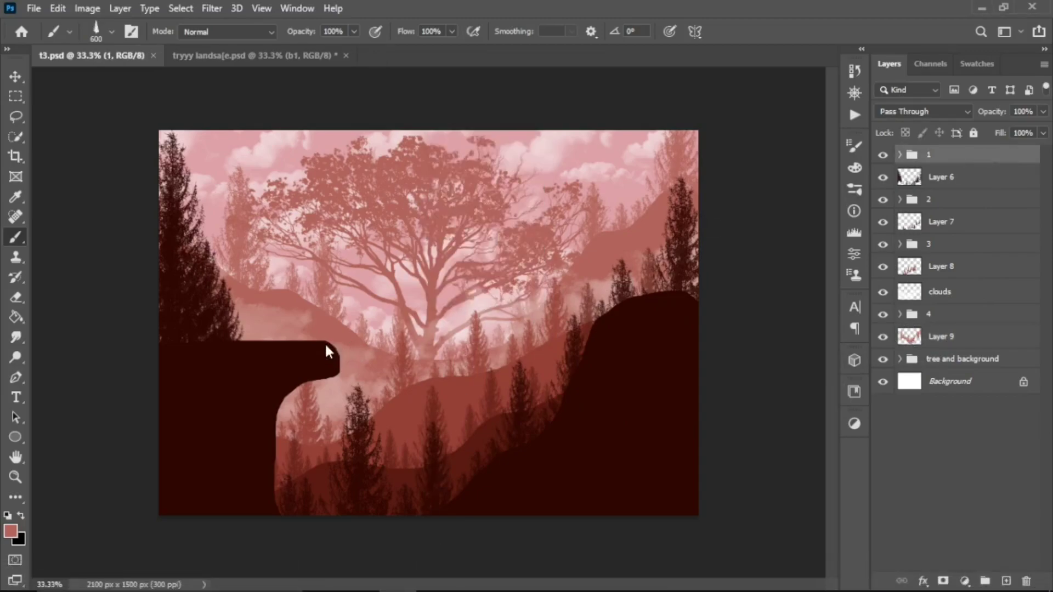
{"action": "right_click", "coordinate": [405, 332]}
{"action": "left_click", "coordinate": [449, 311]}
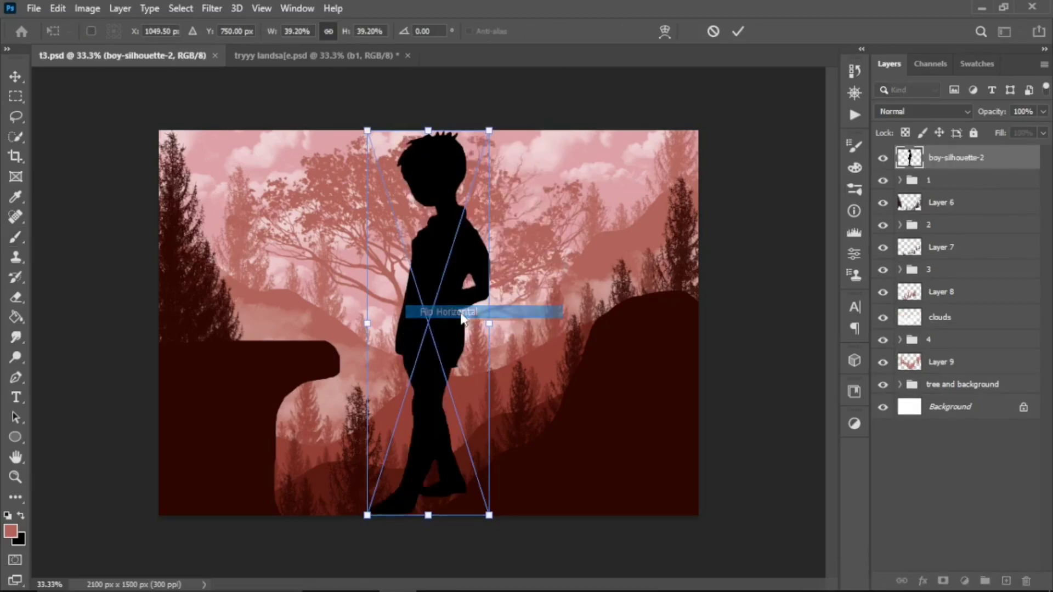
- Shrink the mirrored boy to about 8% and position it on the left cliff's tip
{"action": "left_click_drag", "start_coordinate": [489, 517], "coordinate": [388, 257]}
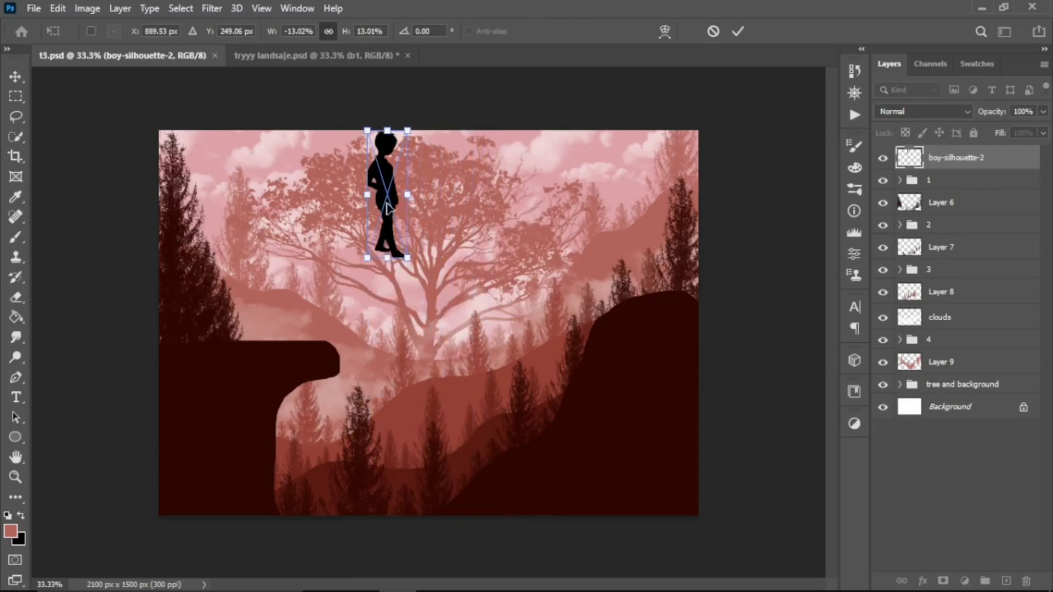
{"action": "mouse_move", "coordinate": [368, 253]}
{"action": "left_mouse_down"}
{"action": "mouse_move", "coordinate": [273, 350]}
{"action": "mouse_move", "coordinate": [294, 290]}
{"action": "mouse_move", "coordinate": [316, 302]}
{"action": "mouse_move", "coordinate": [330, 267]}
{"action": "left_mouse_up"}
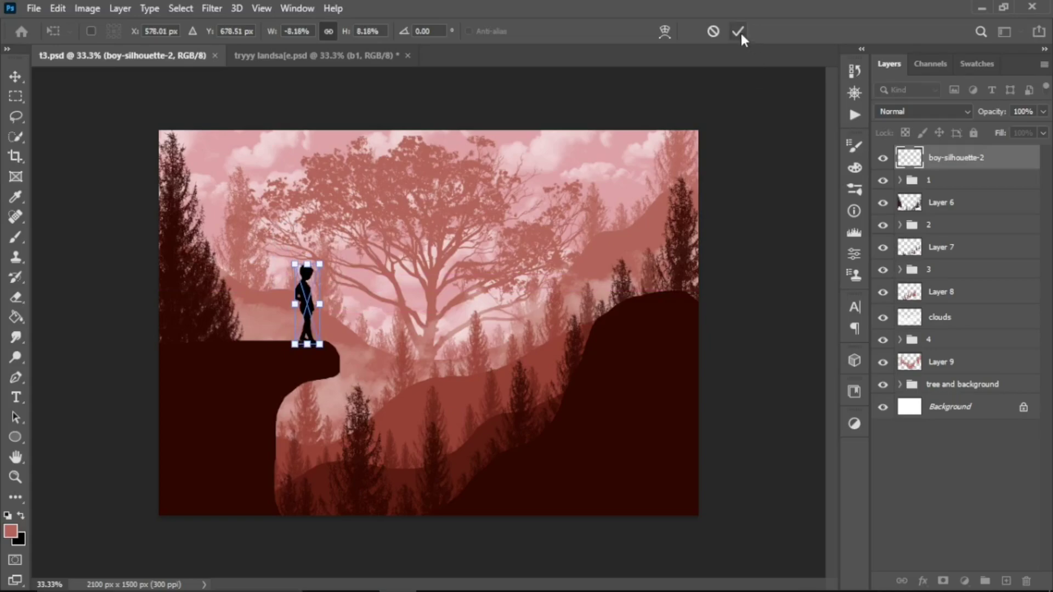
{"action": "key", "text": "Return"}
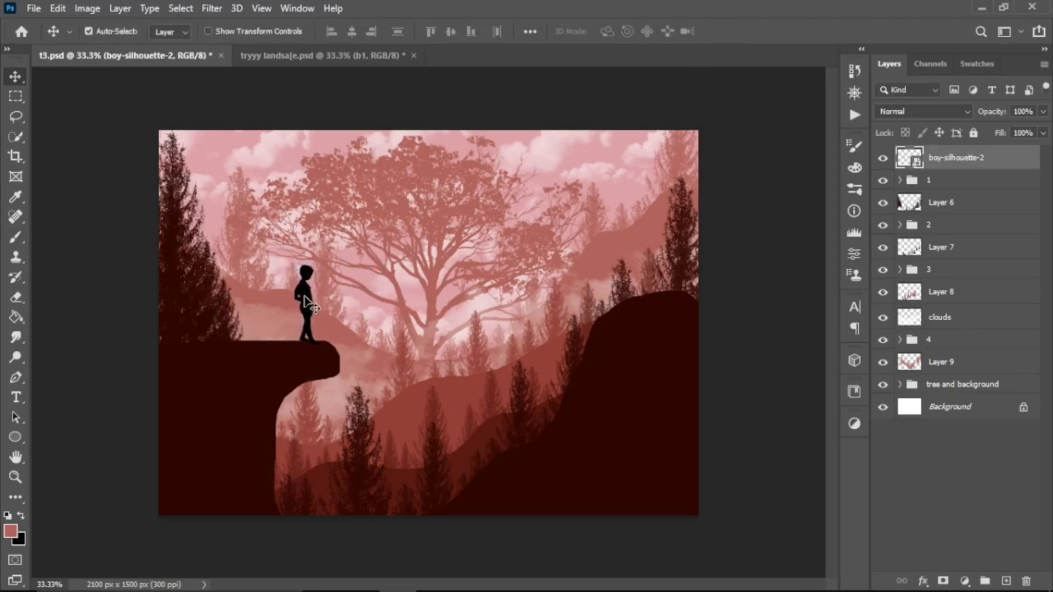
{"action": "left_click_drag", "start_coordinate": [306, 305], "coordinate": [303, 302]}
- Add a new layer clipped to the boy and set the foreground to the cliff brown 320a01
{"action": "left_click", "coordinate": [1006, 581]}
{"action": "right_click", "coordinate": [976, 159]}
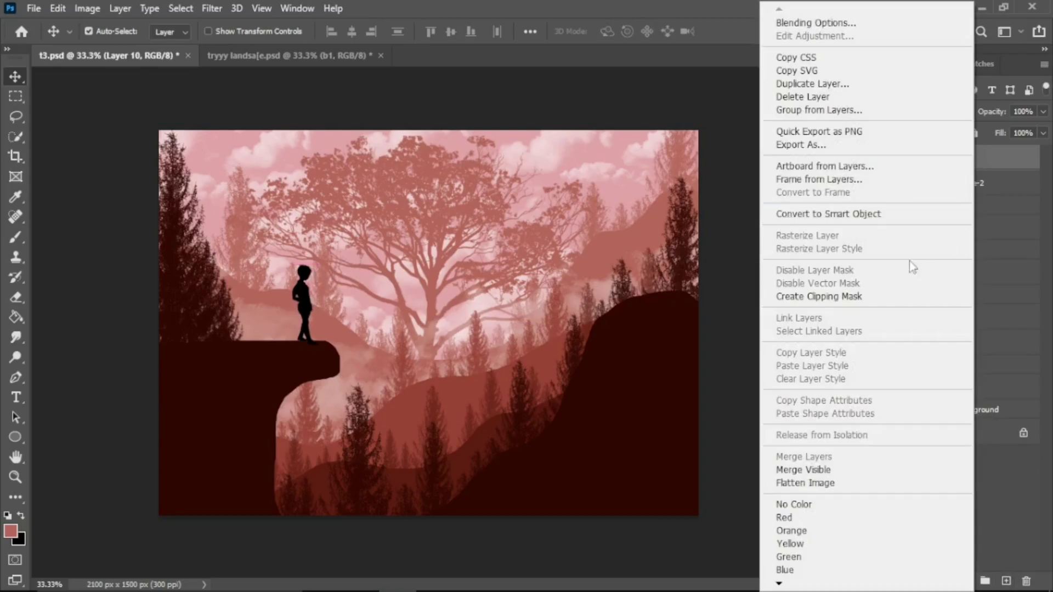
{"action": "left_click", "coordinate": [843, 299]}
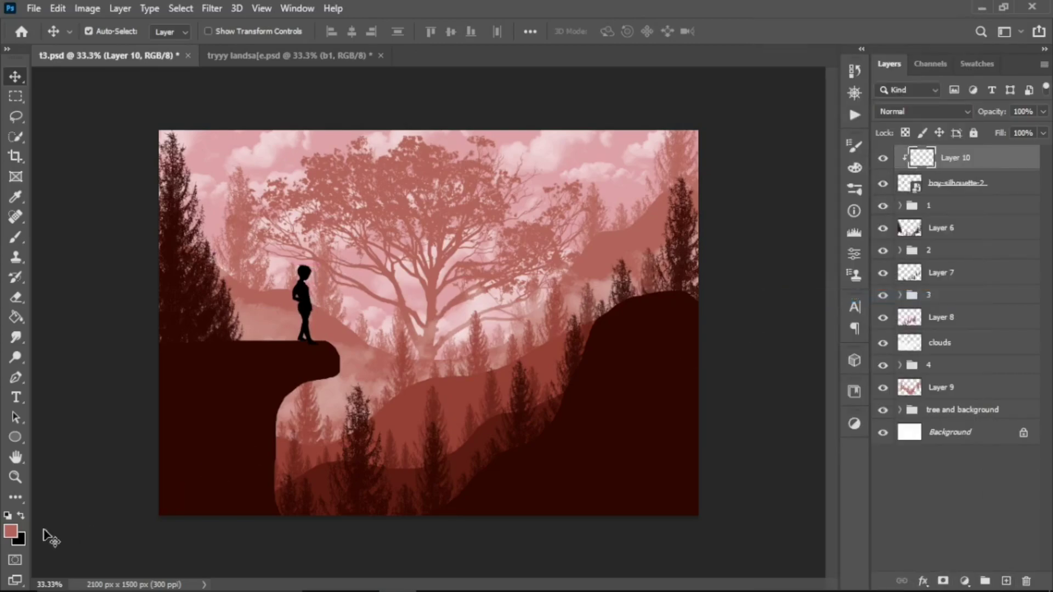
{"action": "left_click", "coordinate": [11, 534]}
{"action": "left_click", "coordinate": [284, 359]}
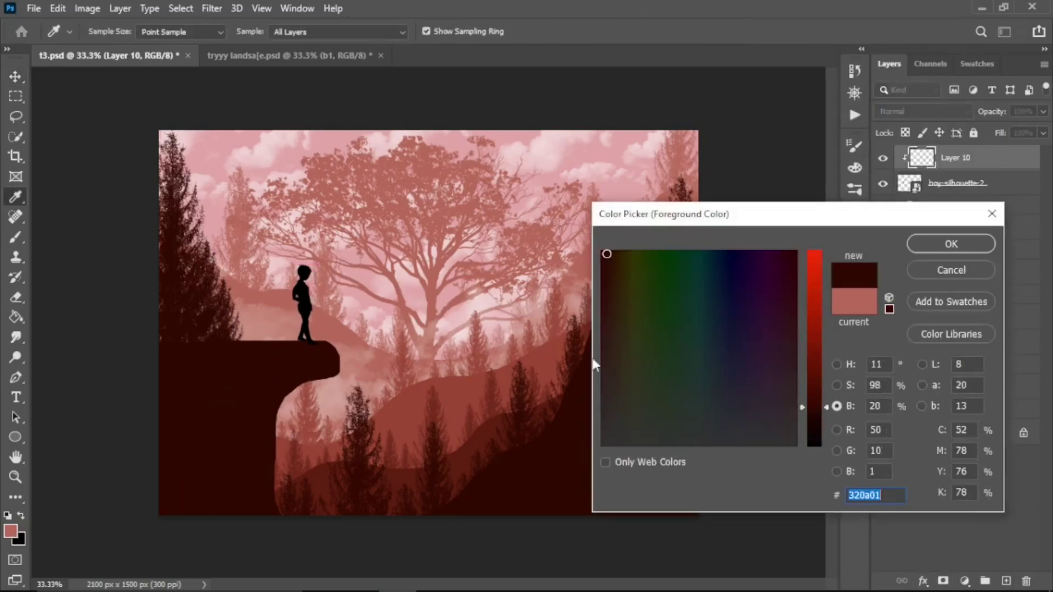
{"action": "left_click", "coordinate": [938, 246]}
- Choose a hard round 123 px brush, then reselect the boy-silhouette-2 layer
{"action": "key", "text": "v"}
{"action": "key", "text": "b"}
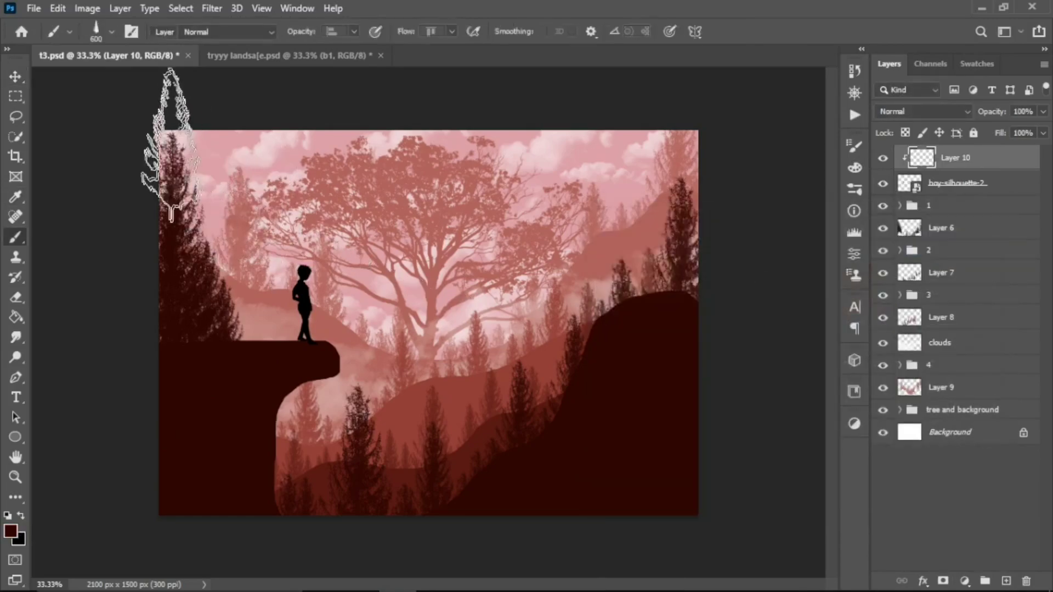
{"action": "left_click", "coordinate": [112, 32]}
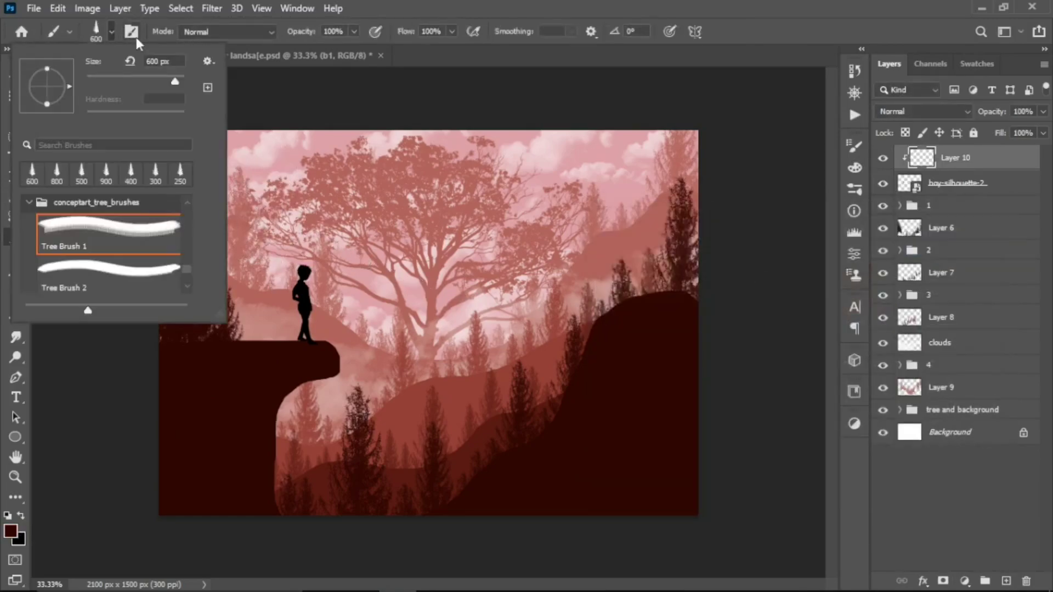
{"action": "left_click", "coordinate": [135, 37]}
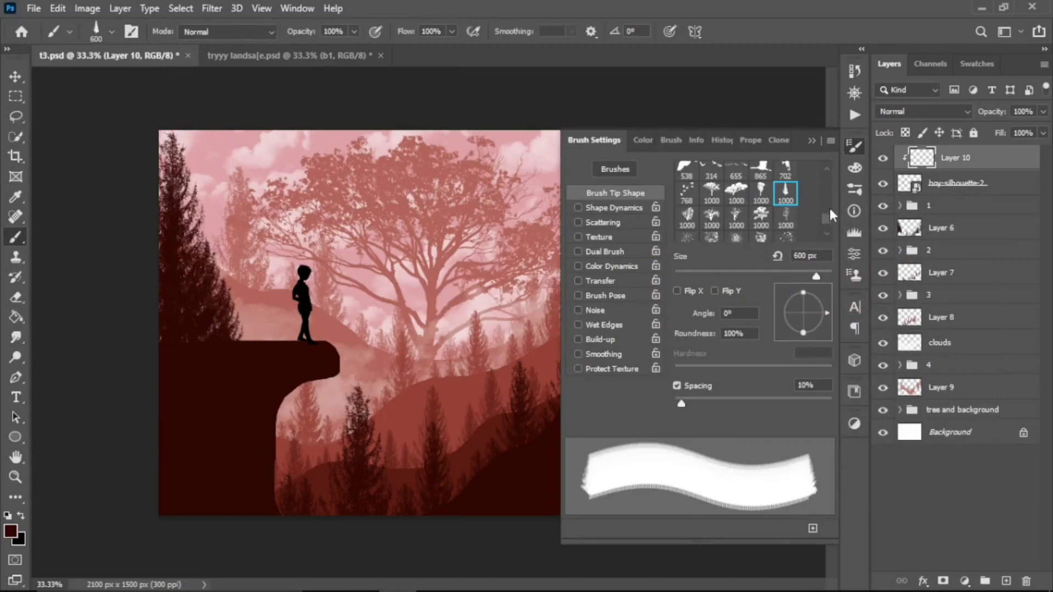
{"action": "left_click_drag", "start_coordinate": [832, 215], "coordinate": [832, 180]}
{"action": "left_click", "coordinate": [712, 173]}
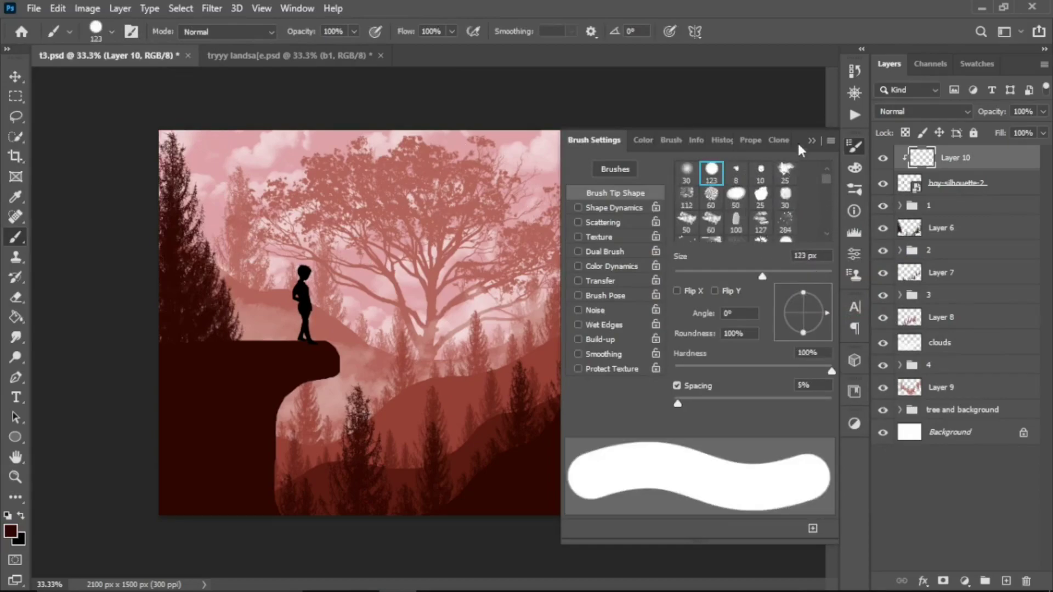
{"action": "left_click", "coordinate": [810, 142]}
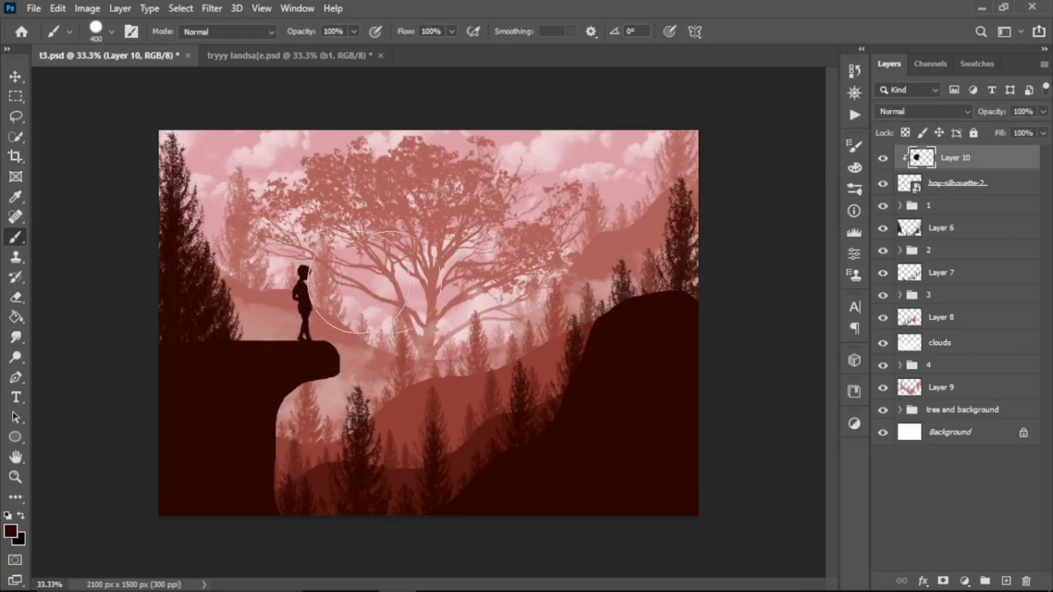
{"action": "left_click", "coordinate": [1002, 188]}
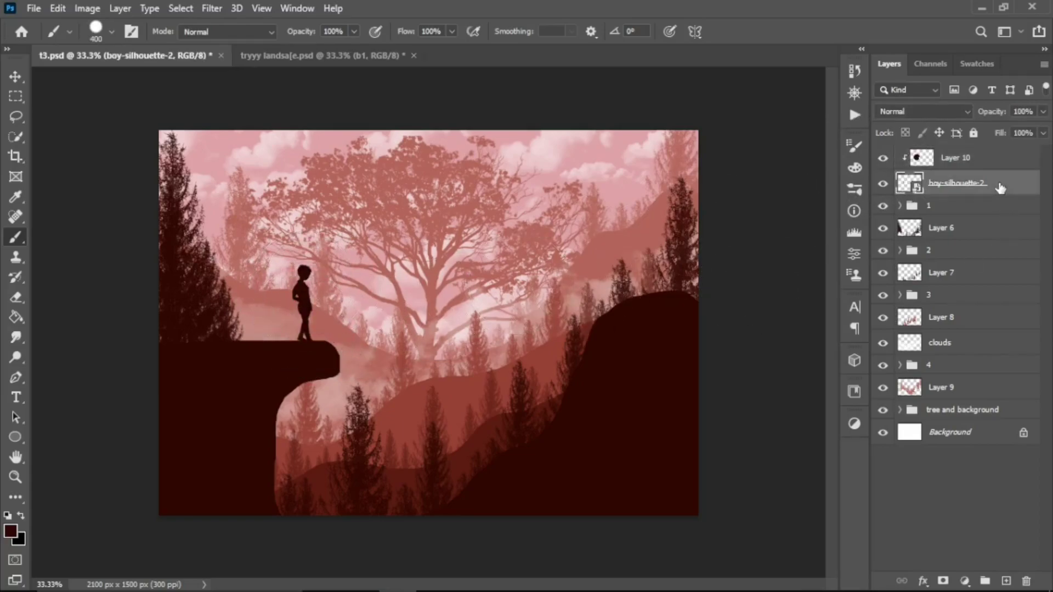
{"action": "key", "text": "v"}
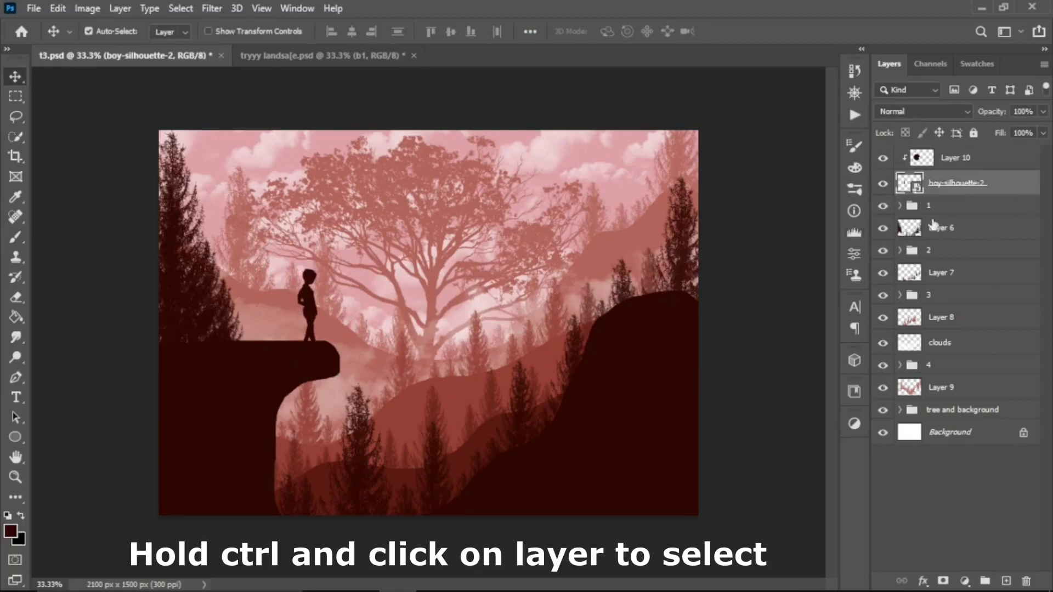
- Group Layer 10 with boy-silhouette-2 as 'boy' and add an empty Layer 11 above it
{"action": "left_click", "coordinate": [971, 160], "text": "ctrl"}
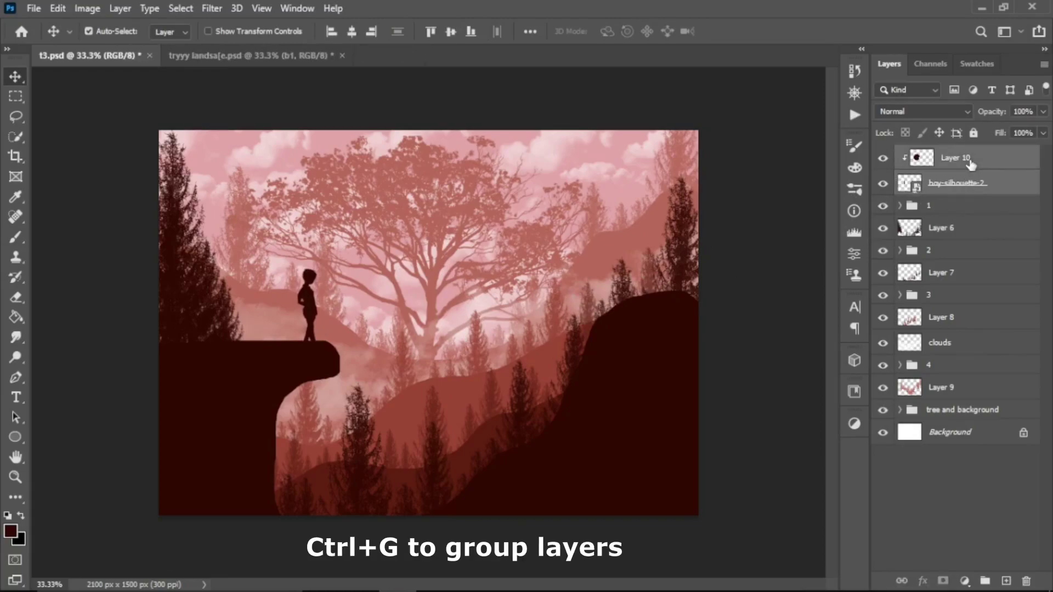
{"action": "key", "text": "ctrl+g"}
{"action": "double_click", "coordinate": [943, 156]}
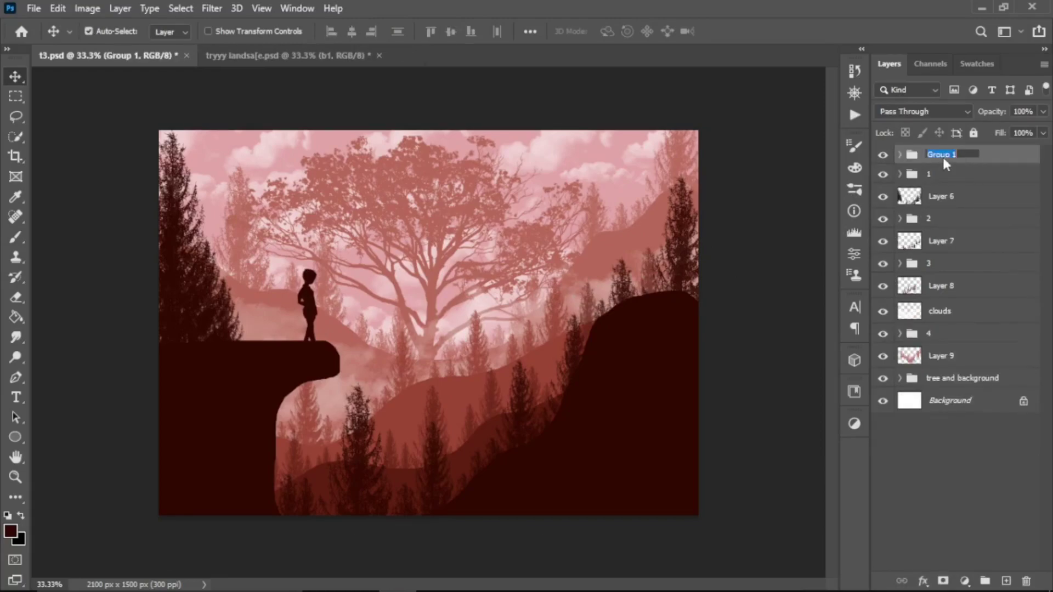
{"action": "type", "text": "boy"}
{"action": "key", "text": "Return"}
{"action": "key", "text": "b"}
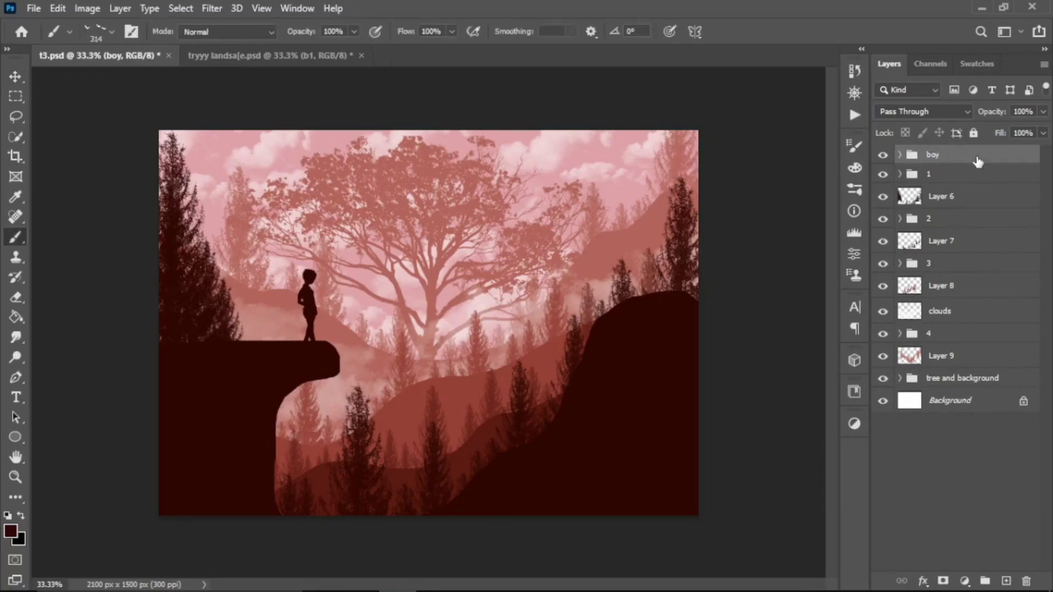
{"action": "left_click", "coordinate": [1006, 581]}
{"action": "type", "text": "birds"}
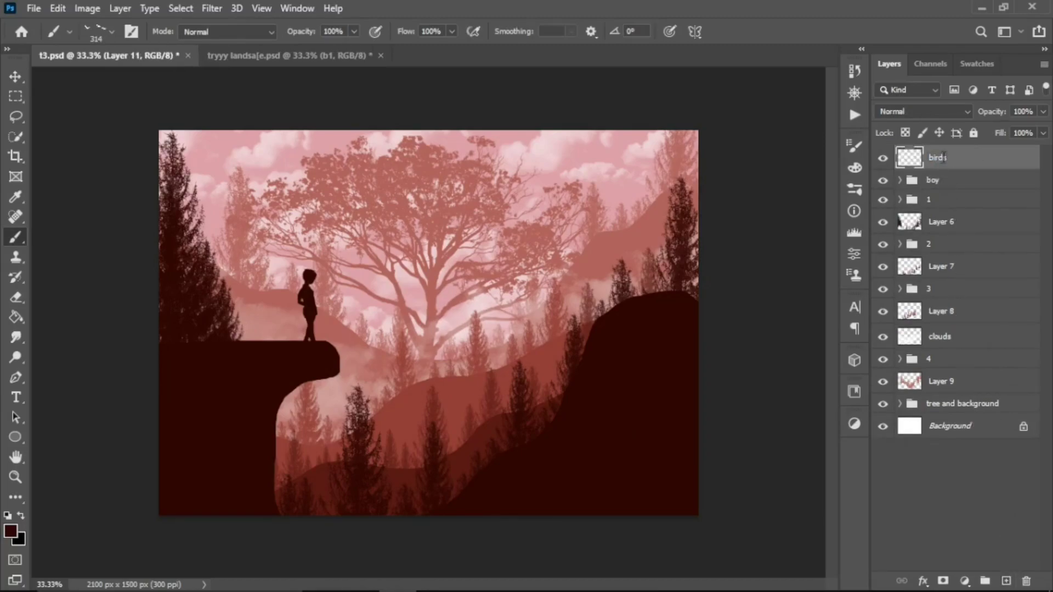
- Name the layer 'birds', stamp birds in the sky with a smaller bird brush, and fade it to 29%
{"action": "key", "text": "Return"}
{"action": "left_click", "coordinate": [131, 31]}
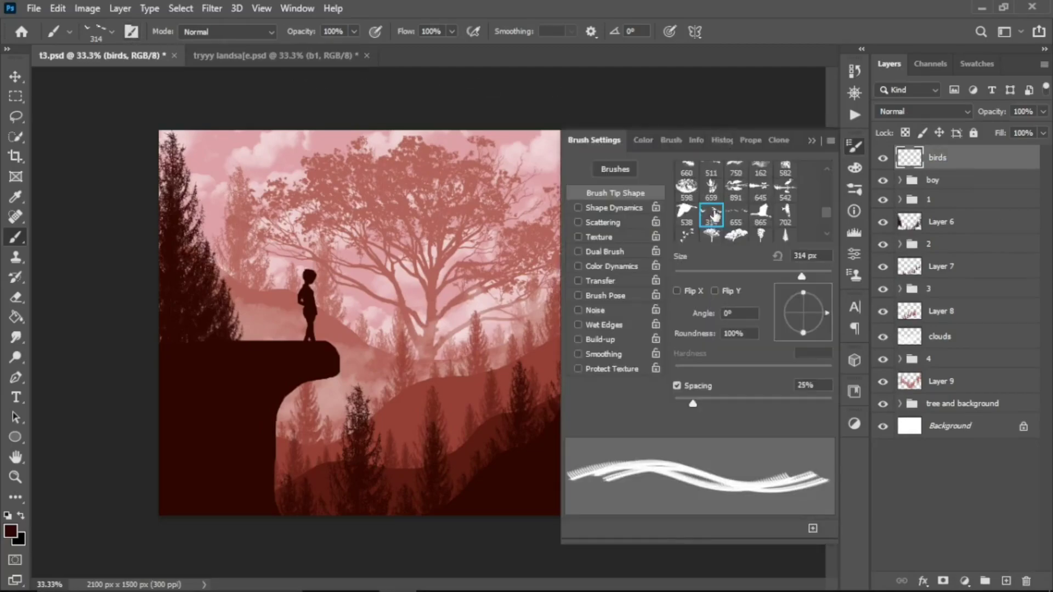
{"action": "left_click", "coordinate": [813, 140]}
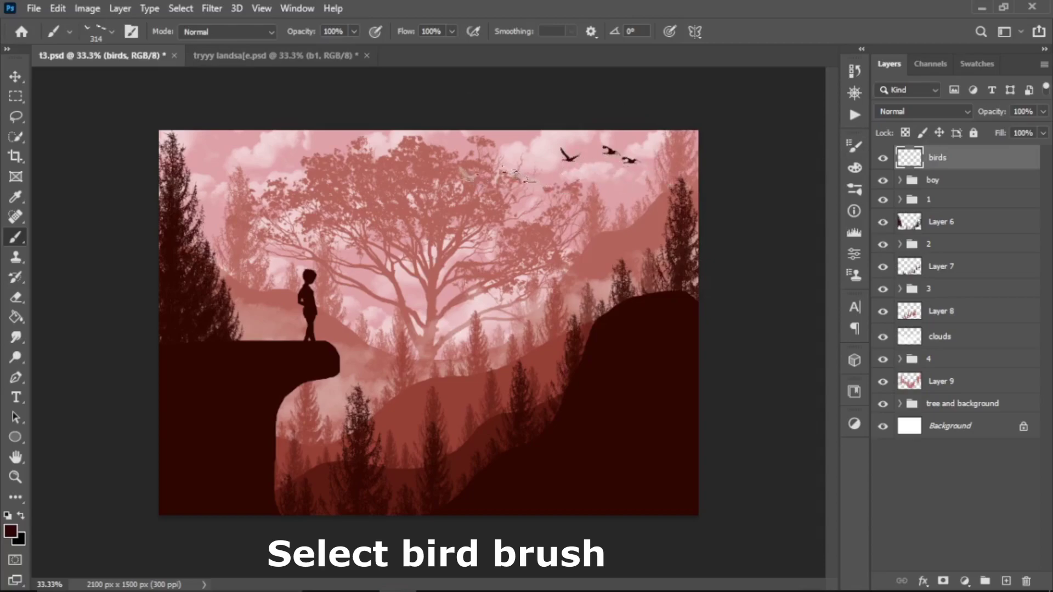
{"action": "key", "text": "bracketleft"}
{"action": "key", "text": "bracketleft"}
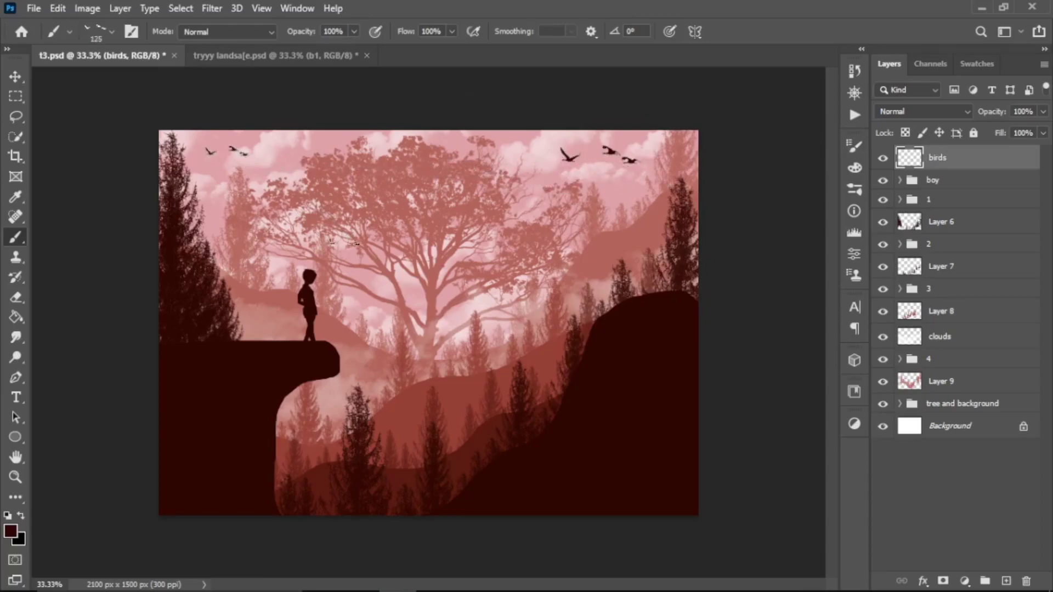
{"action": "left_click", "coordinate": [387, 290]}
{"action": "left_click", "coordinate": [1044, 111]}
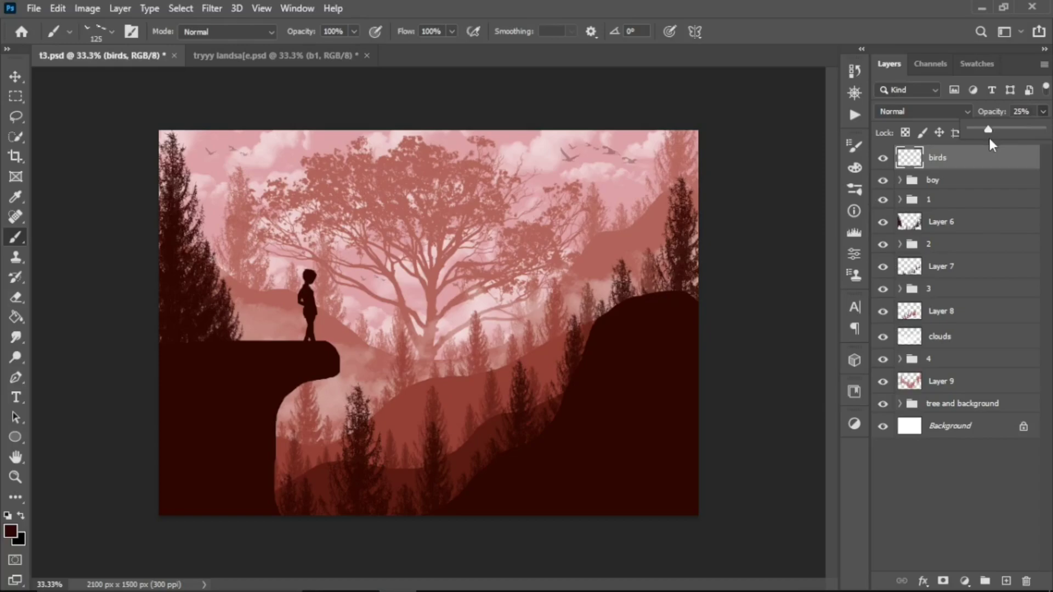
{"action": "left_click", "coordinate": [994, 168]}
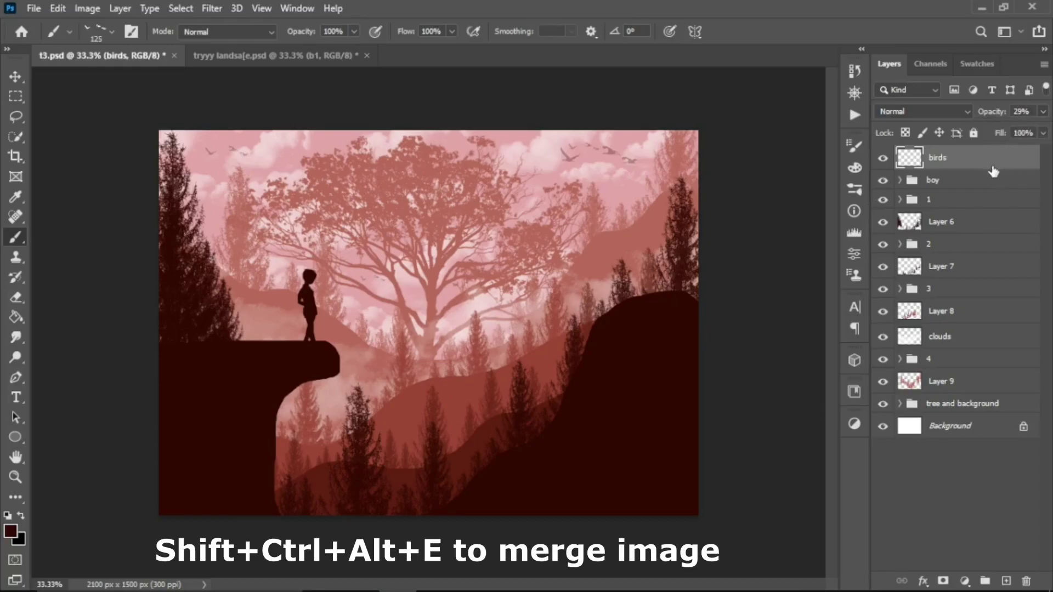
- Stamp all visible layers into a new layer and add a Hue/Saturation adjustment at Hue +180
{"action": "key", "text": "ctrl+shift+alt+e"}
{"action": "left_click", "coordinate": [964, 582]}
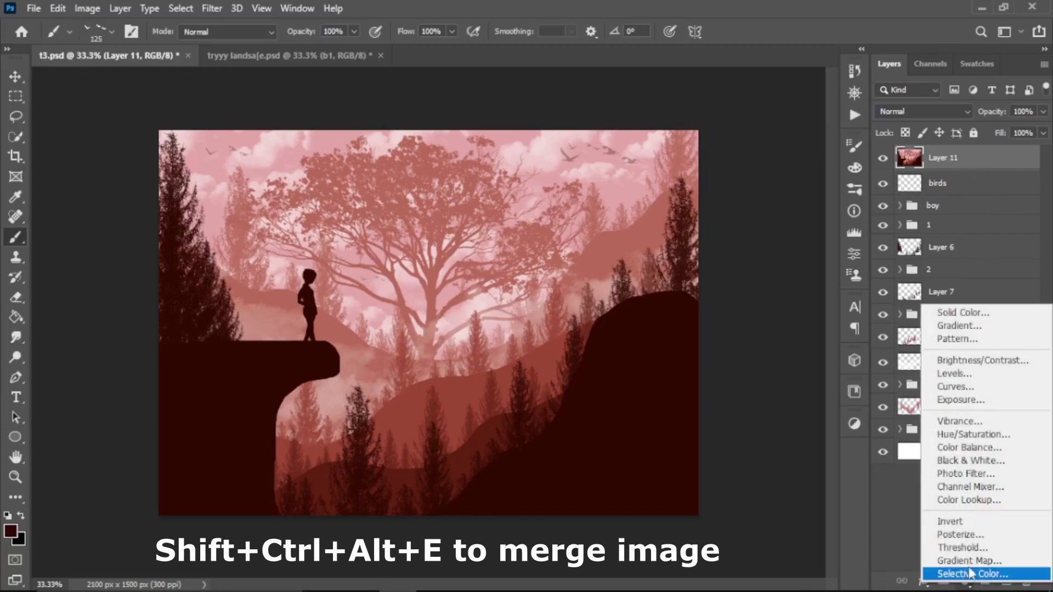
{"action": "left_click", "coordinate": [855, 254]}
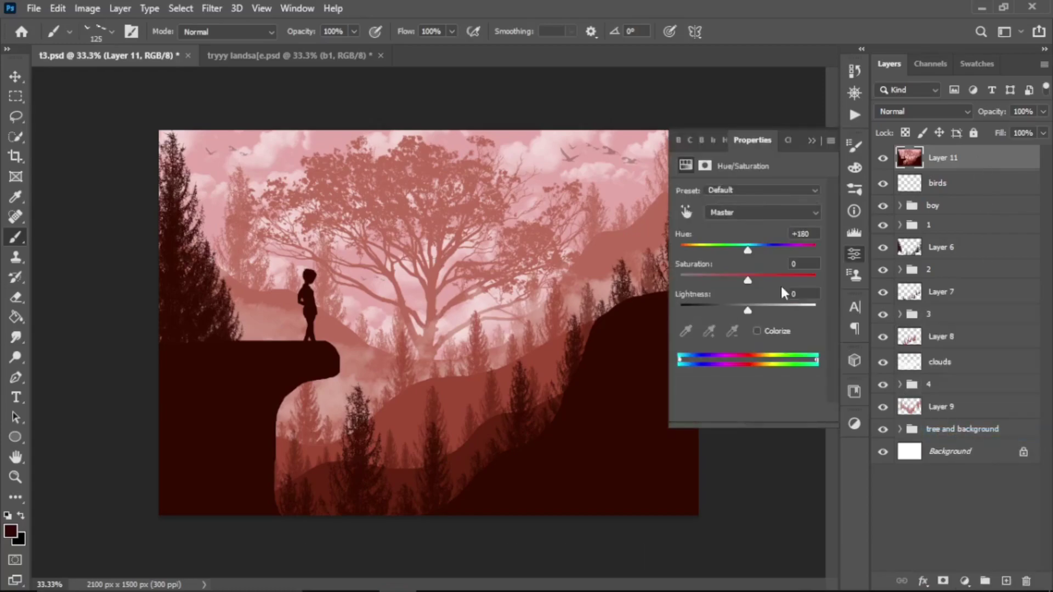
{"action": "mouse_move", "coordinate": [761, 250]}
{"action": "left_mouse_down"}
{"action": "mouse_move", "coordinate": [813, 250]}
{"action": "mouse_move", "coordinate": [673, 259]}
{"action": "mouse_move", "coordinate": [823, 255]}
{"action": "left_mouse_up"}
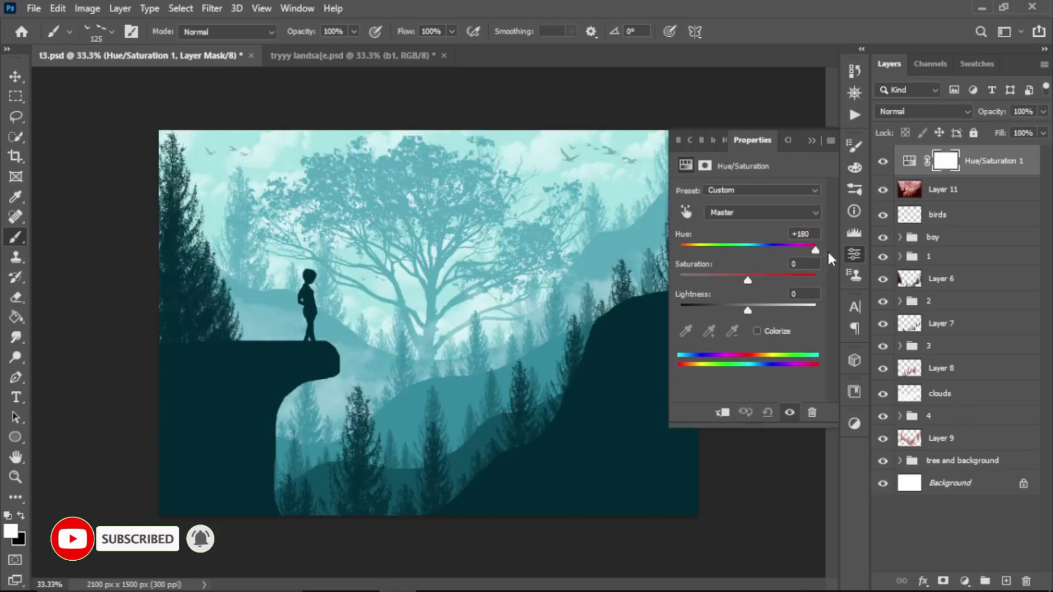
{"action": "left_click", "coordinate": [810, 140]}
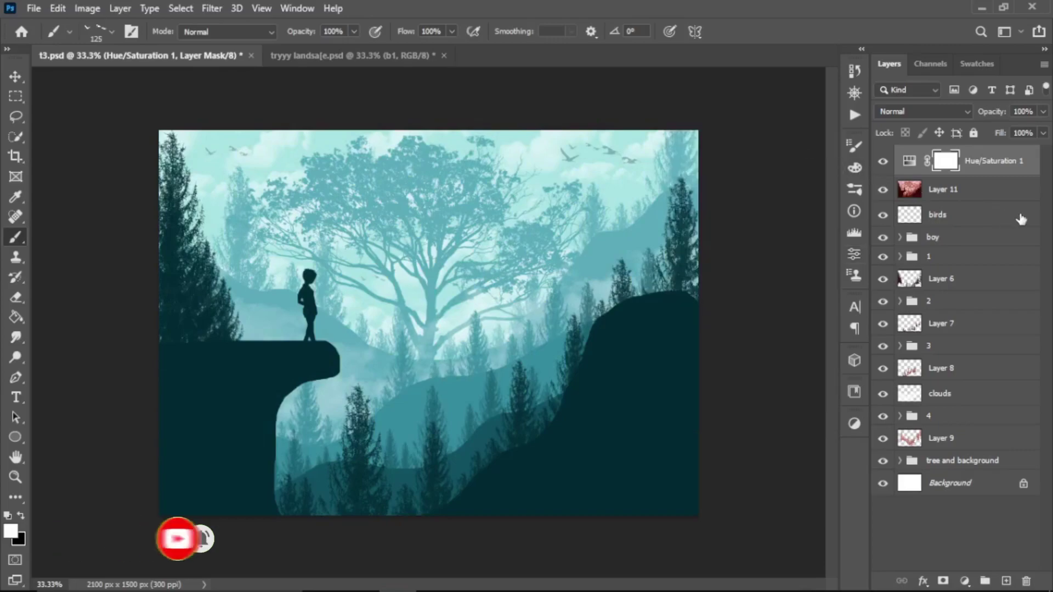
{"action": "left_click", "coordinate": [887, 162]}
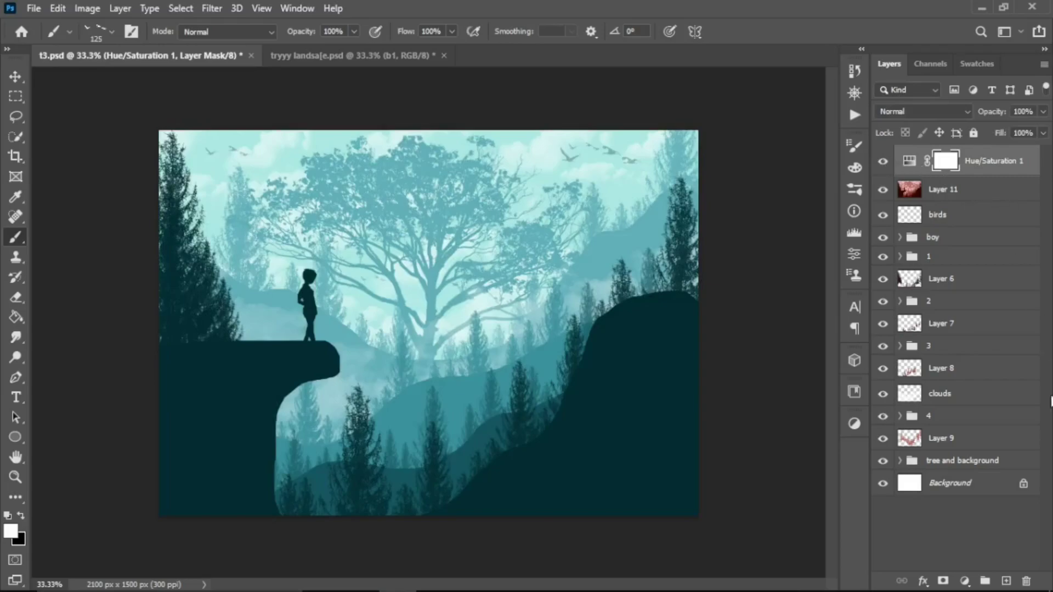
{"action": "left_click", "coordinate": [967, 580]}
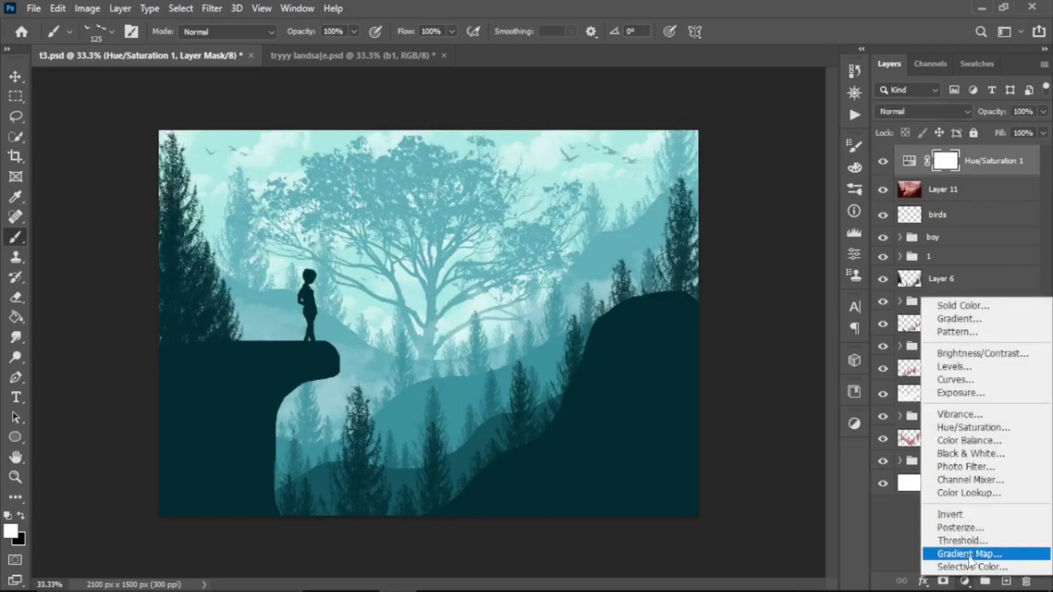
- Add a Color Lookup adjustment using EdgyAmber.3DL and compare the scene with and without it
{"action": "key", "text": "Escape"}
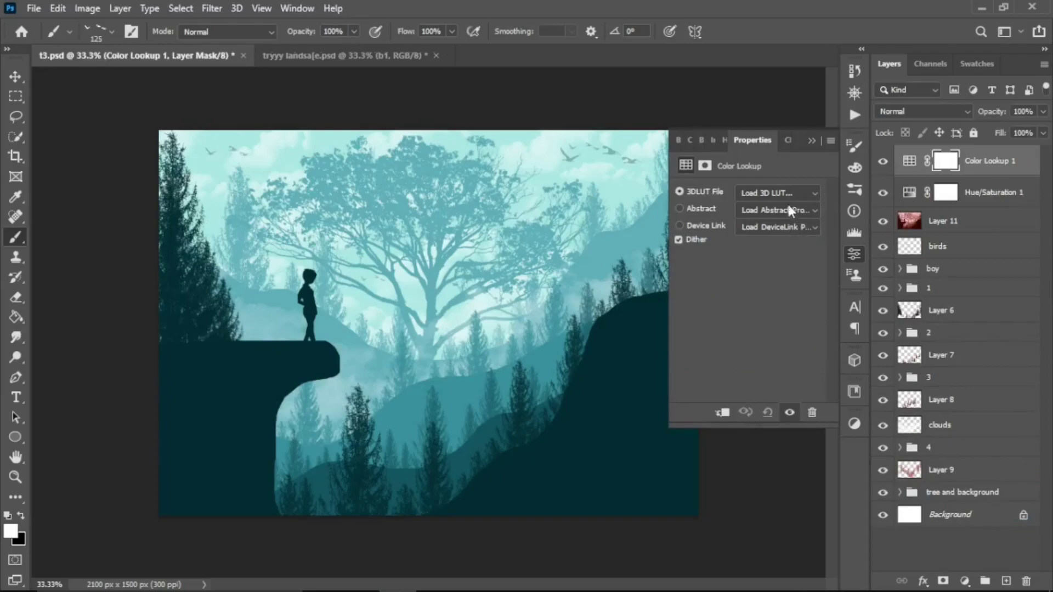
{"action": "left_click", "coordinate": [781, 192]}
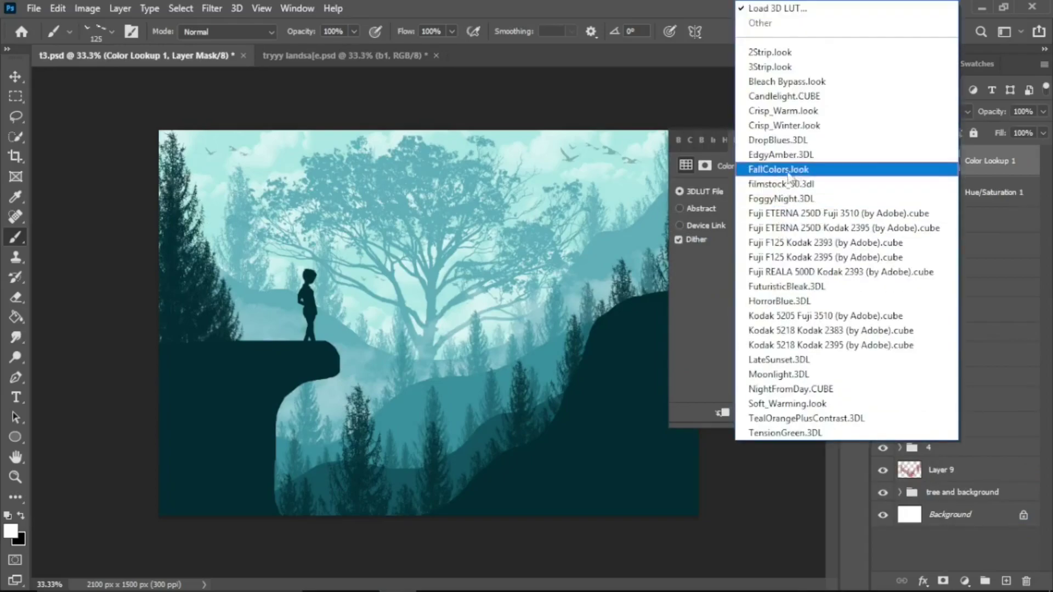
{"action": "left_click", "coordinate": [798, 155]}
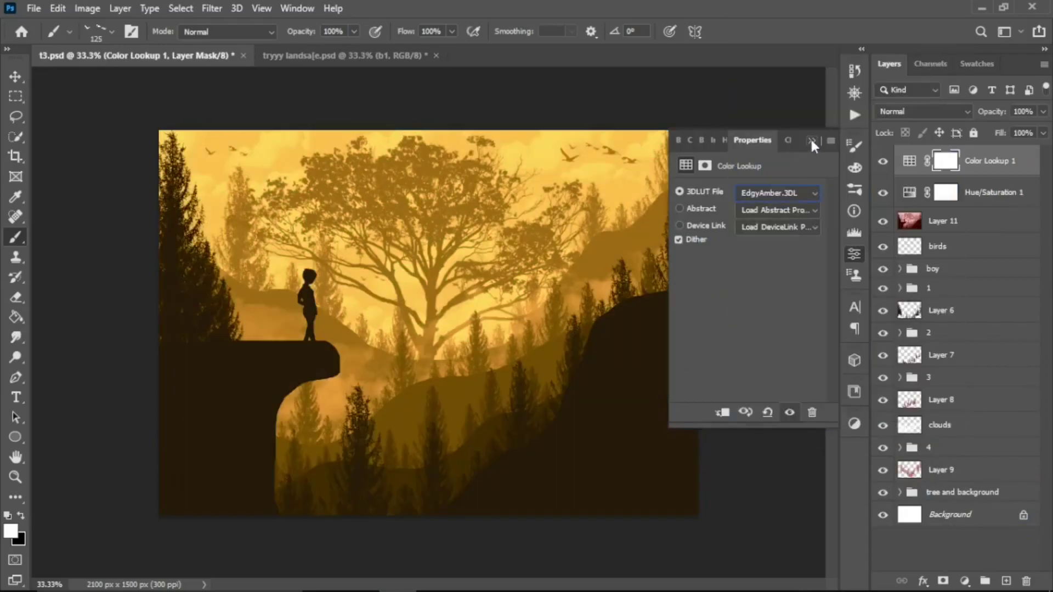
{"action": "left_click", "coordinate": [811, 139]}
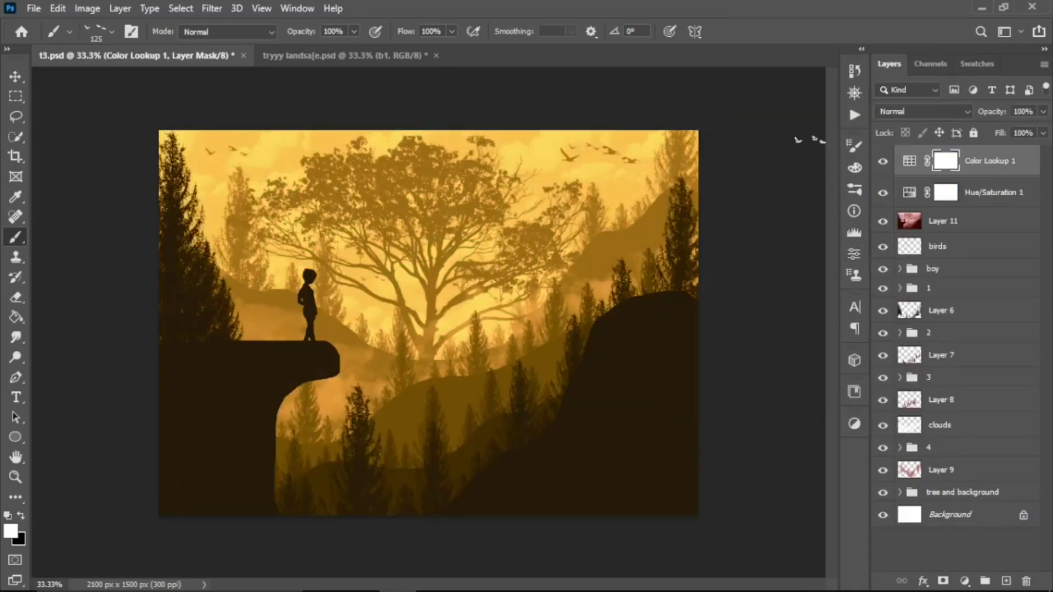
{"action": "left_click", "coordinate": [883, 162]}
{"action": "left_click", "coordinate": [884, 162]}
- Keep the Color Lookup layer at 100% opacity and compare the amber grade before and after
{"action": "left_click", "coordinate": [1044, 111]}
{"action": "left_click_drag", "start_coordinate": [1042, 128], "coordinate": [1014, 130]}
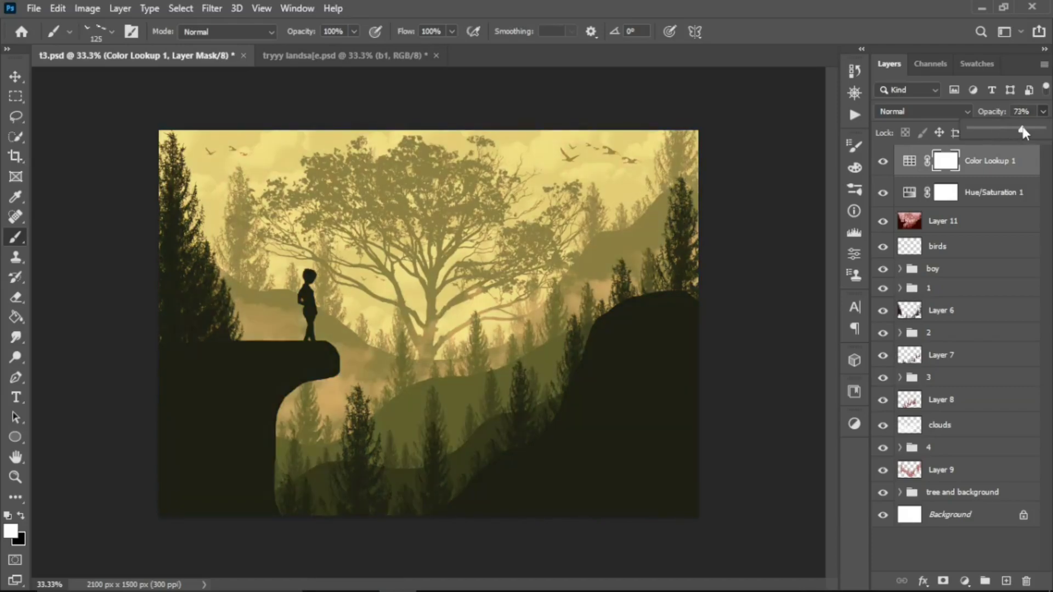
{"action": "left_click_drag", "start_coordinate": [1044, 131], "coordinate": [1042, 129]}
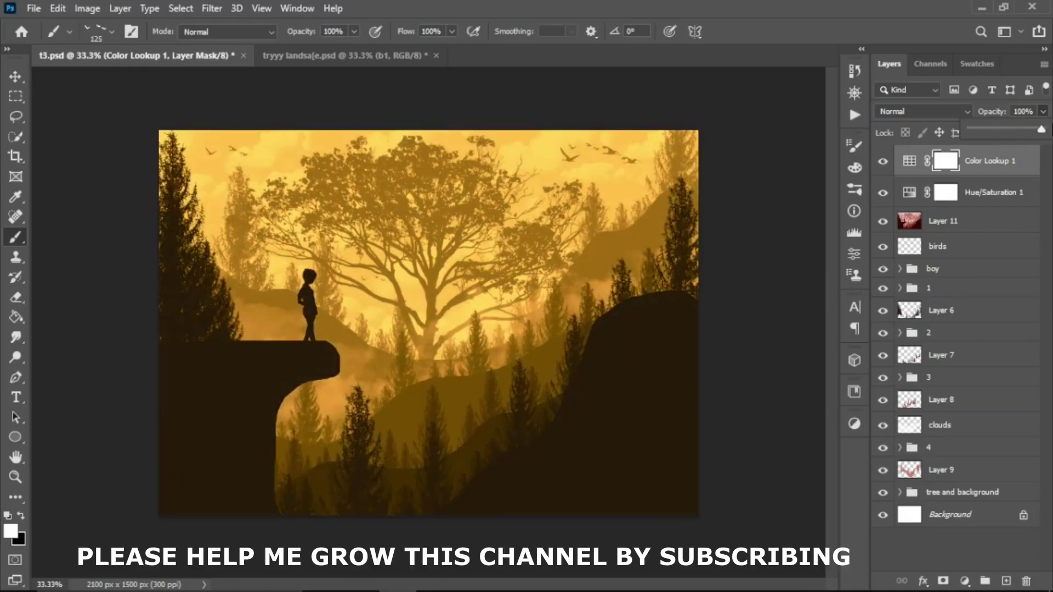
{"action": "left_click", "coordinate": [1004, 109]}
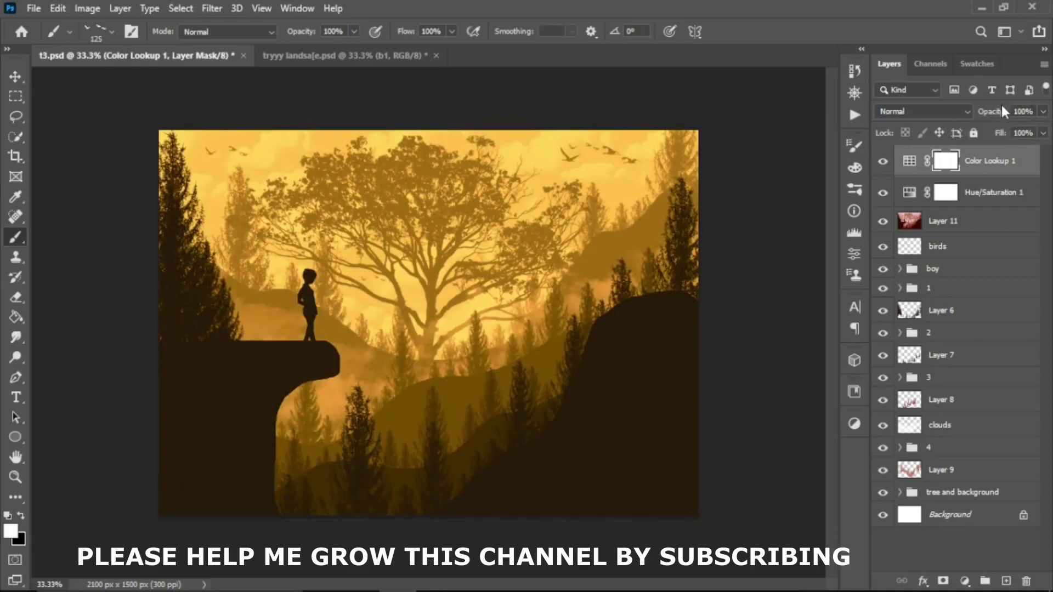
{"action": "left_click", "coordinate": [884, 162]}
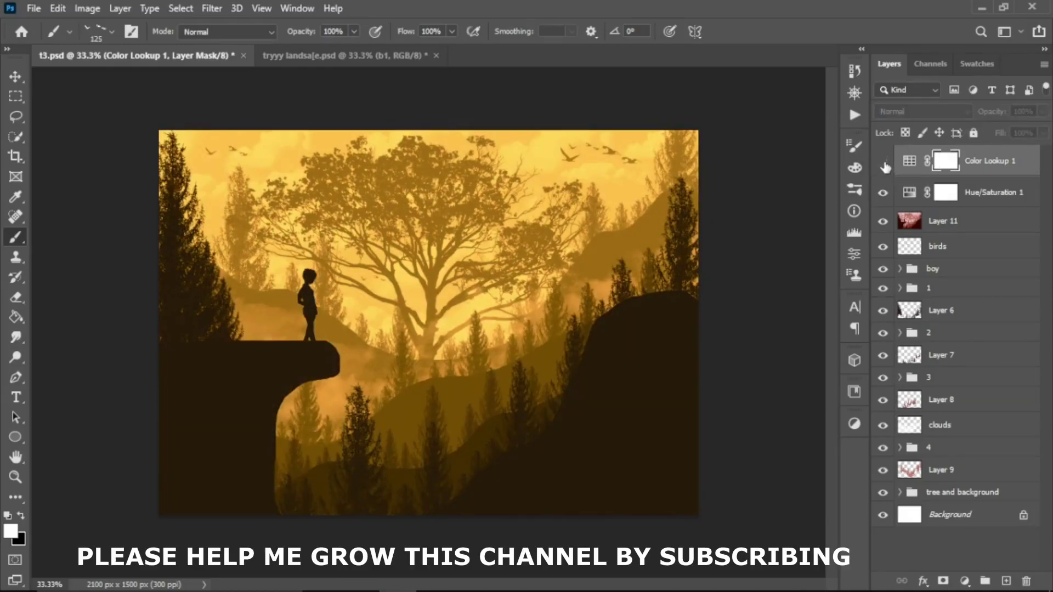
{"action": "left_click", "coordinate": [883, 161]}
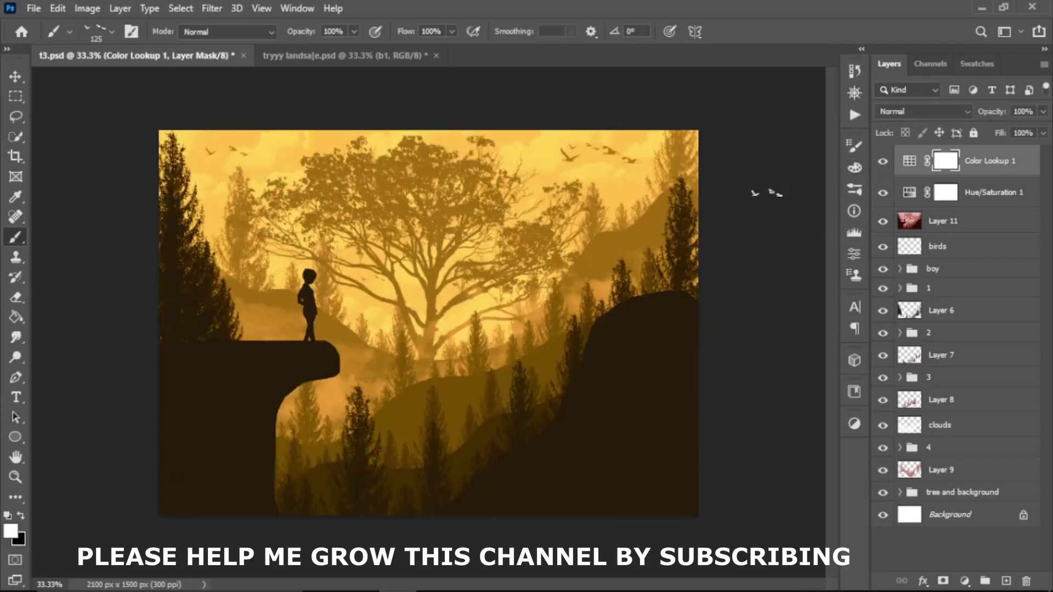
{"action": "key", "text": "ctrl+plus"}
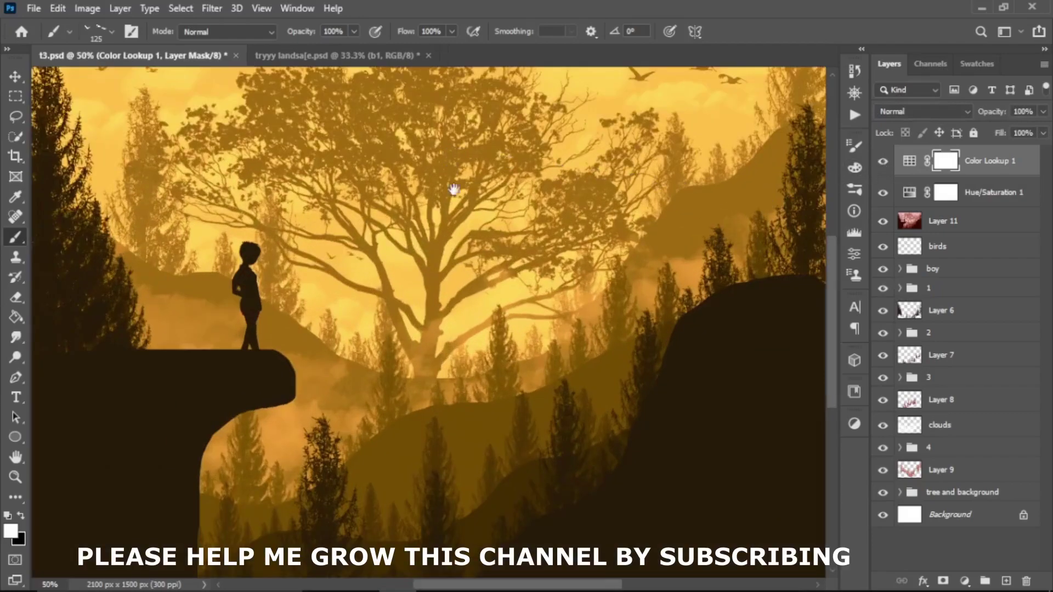
{"action": "left_click_drag", "start_coordinate": [453, 188], "coordinate": [325, 267]}
{"action": "left_click_drag", "start_coordinate": [387, 228], "coordinate": [451, 157]}
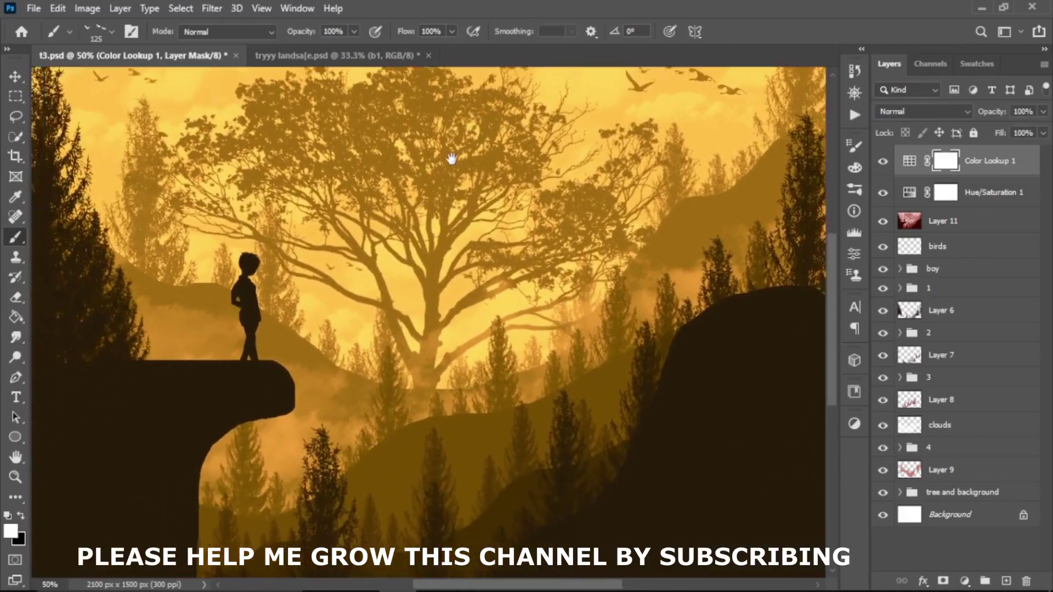
{"action": "left_click_drag", "start_coordinate": [468, 411], "coordinate": [555, 343]}
{"action": "left_click_drag", "start_coordinate": [529, 306], "coordinate": [331, 357]}
{"action": "key", "text": "ctrl+minus"}
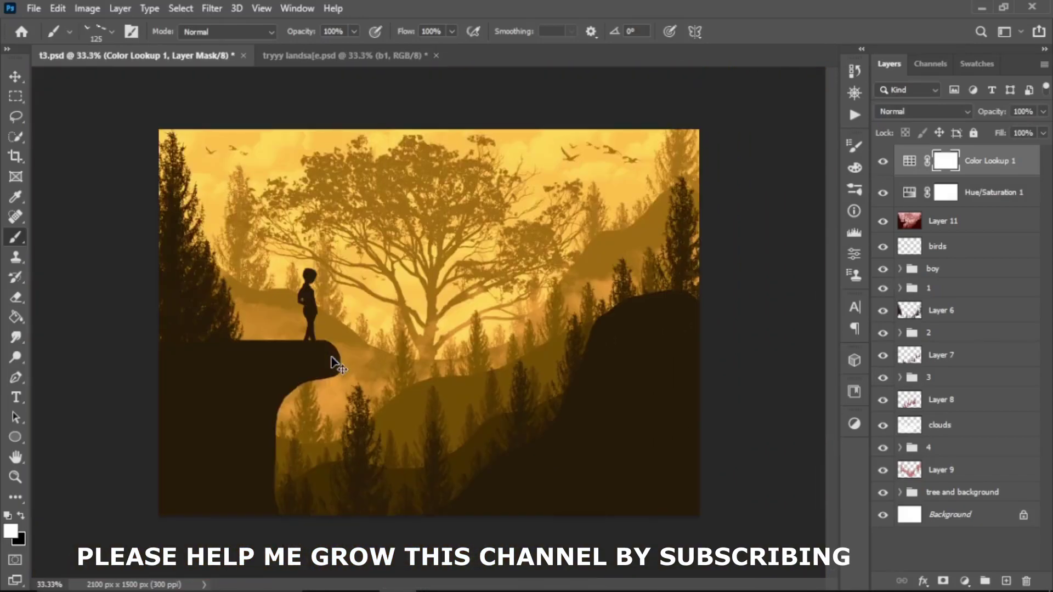